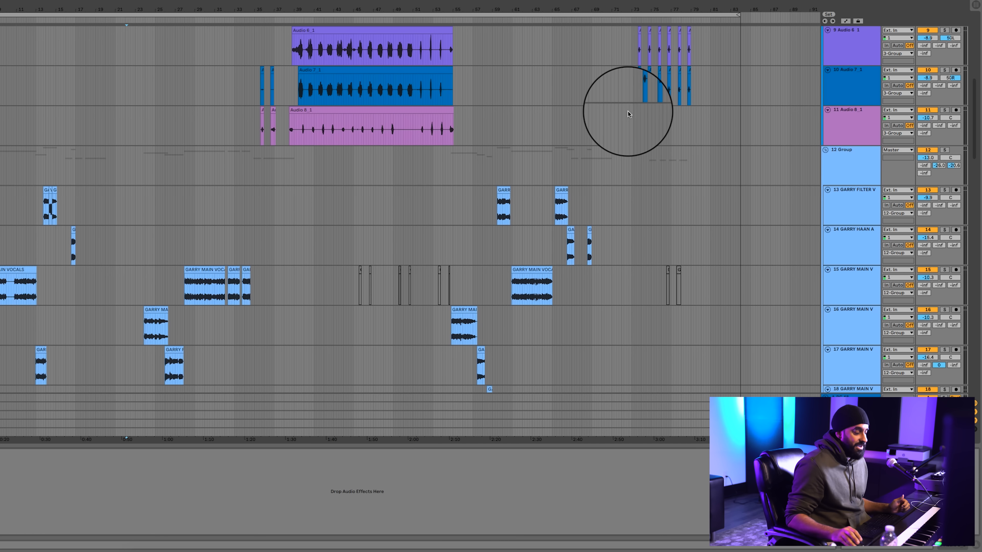
Look through the arrangement's vocal, rap hook, sample, Xpand!2 and trumpet tracks
scroll(500, 122, "up", 8)
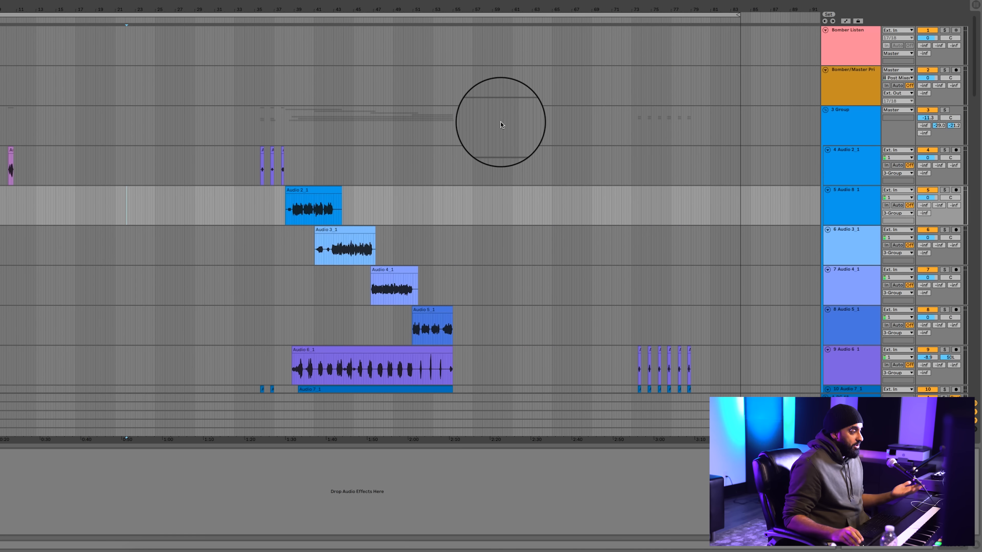
scroll(500, 122, "down", 20)
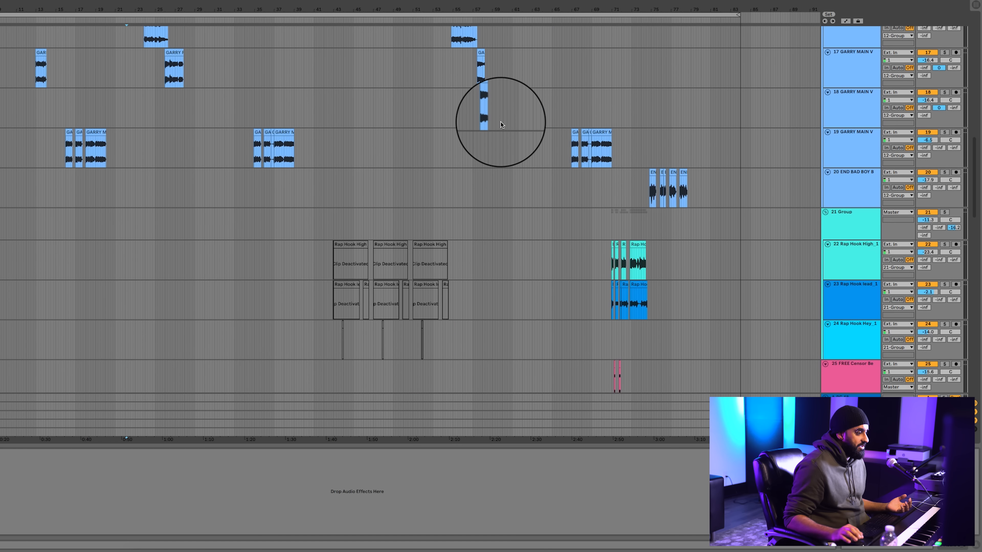
scroll(500, 122, "up", 20)
scroll(501, 122, "down", 12)
scroll(501, 125, "up", 2)
scroll(501, 125, "up", 1)
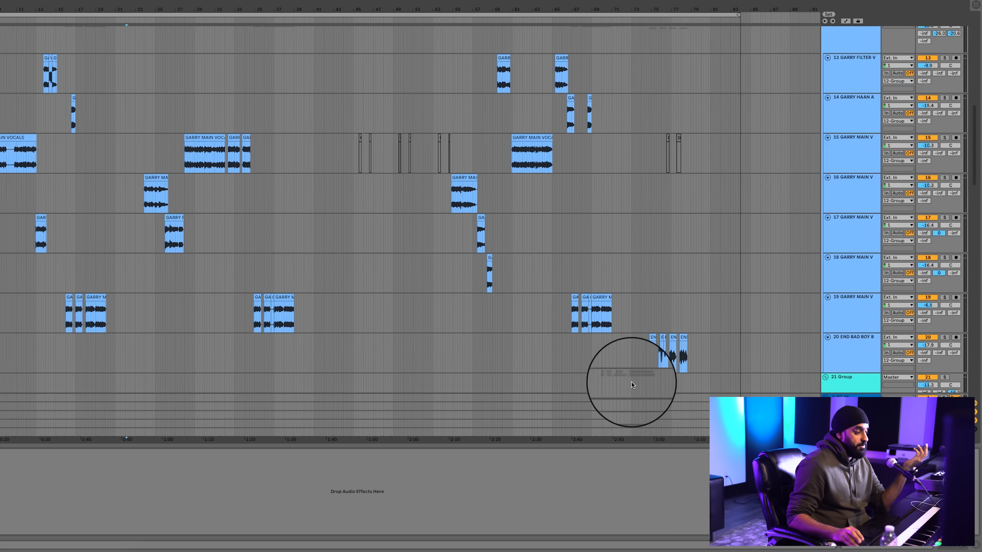
scroll(658, 224, "up", 4)
scroll(659, 225, "up", 3)
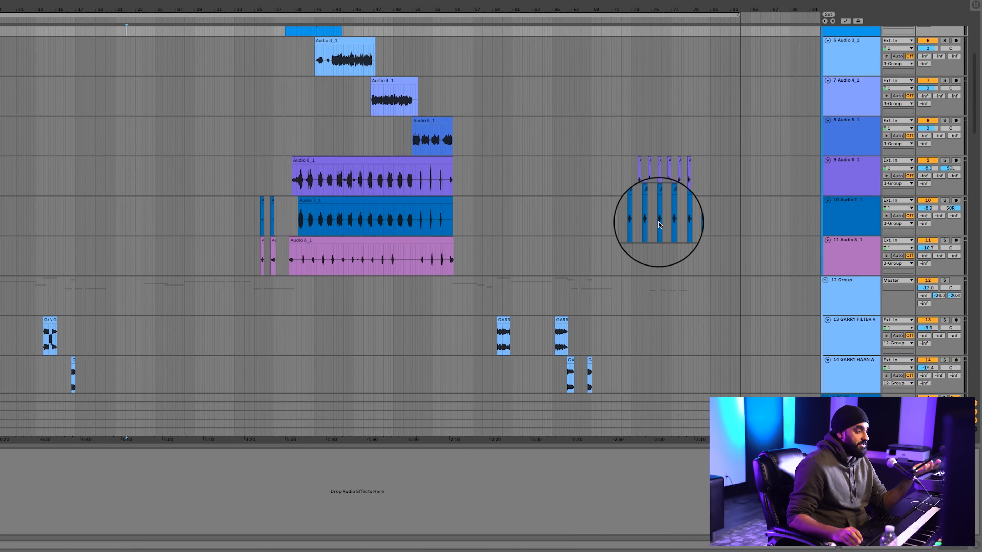
scroll(659, 222, "up", 2)
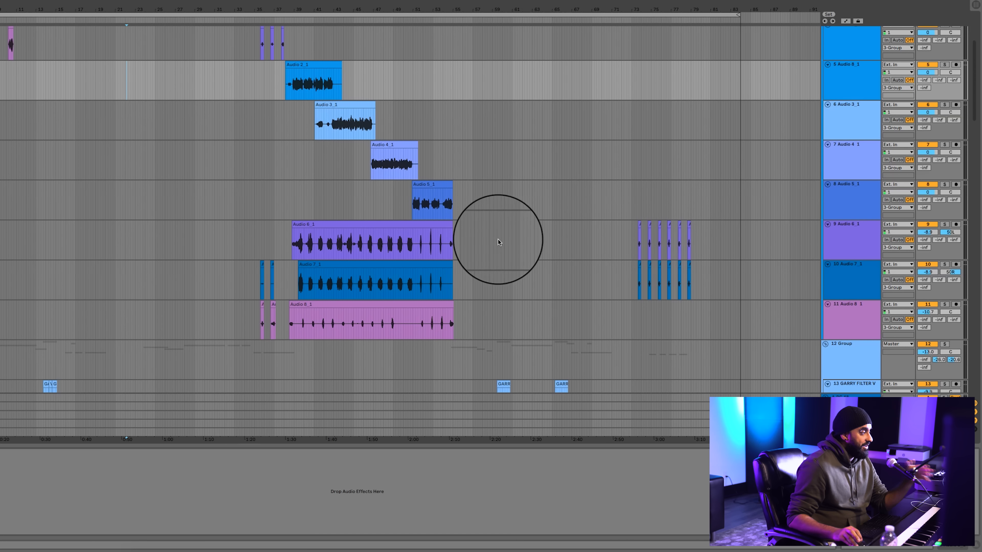
scroll(498, 242, "up", 2)
scroll(478, 268, "down", 1)
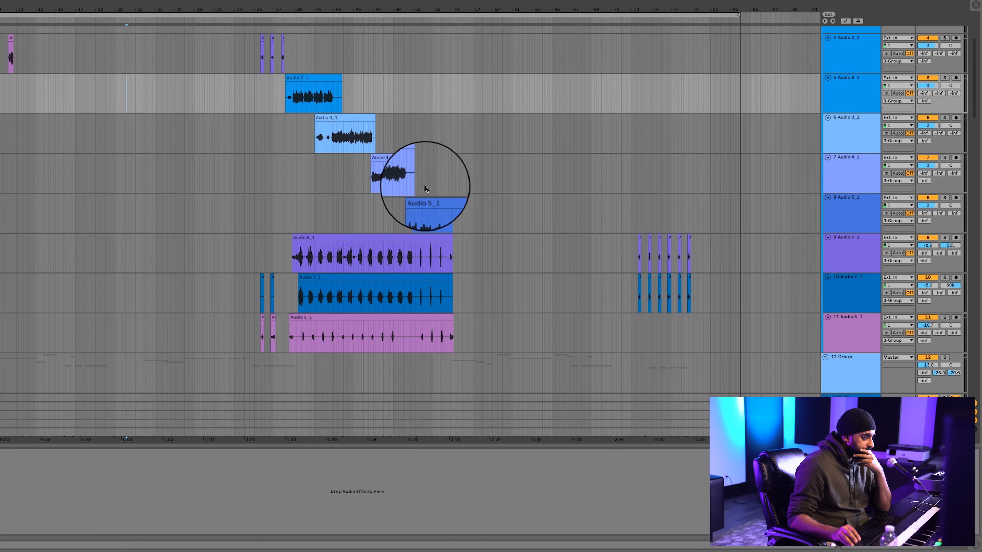
scroll(424, 186, "down", 15)
scroll(423, 185, "down", 5)
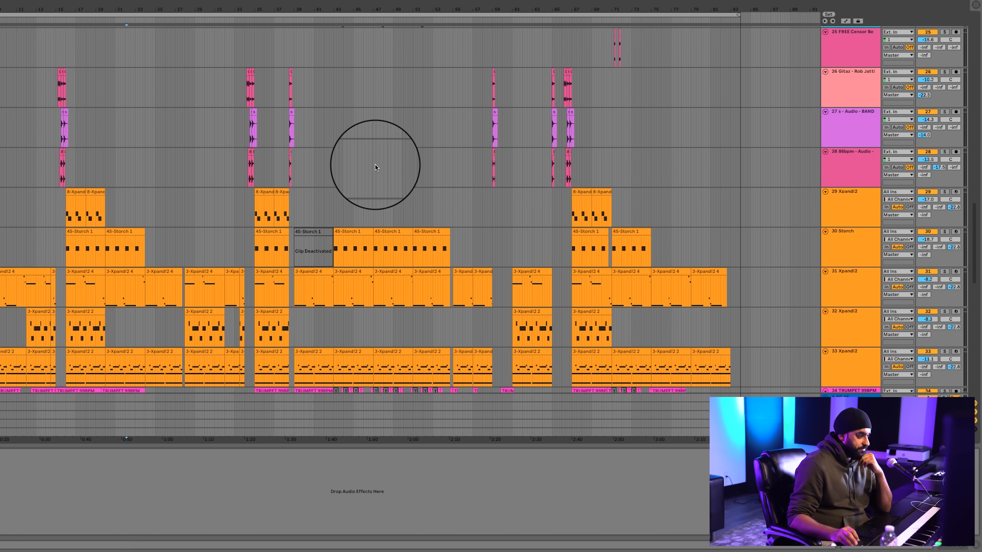
scroll(375, 165, "down", 3)
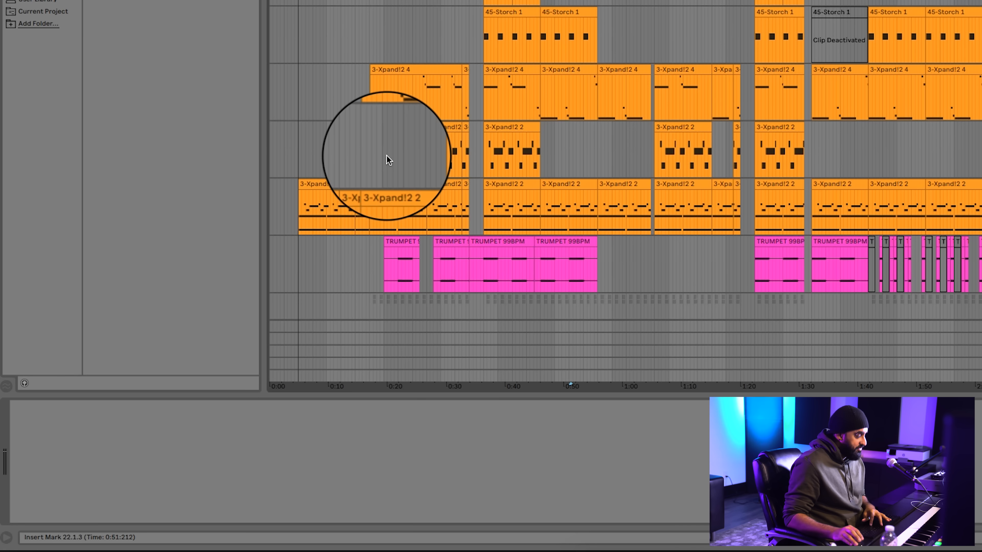
Solo track 33 Xpand!2 and play it from inside its opening 3-Xpand!2 2 clip
left_click(309, 184)
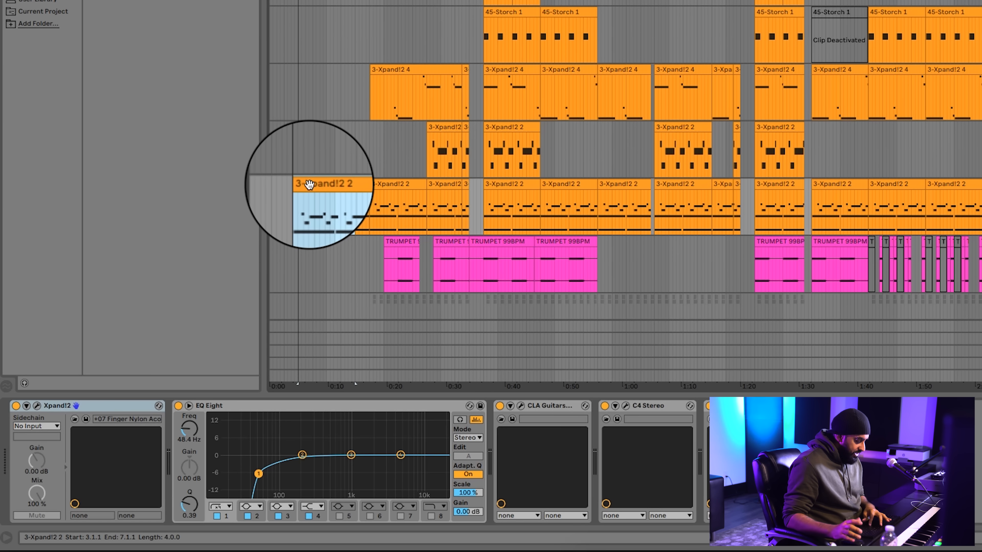
key("plus")
key("plus")
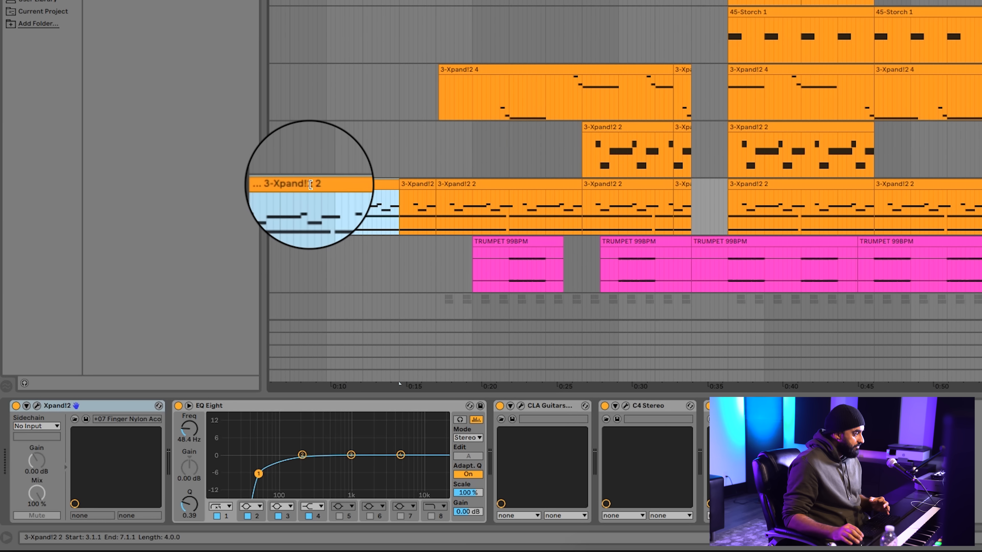
key("minus")
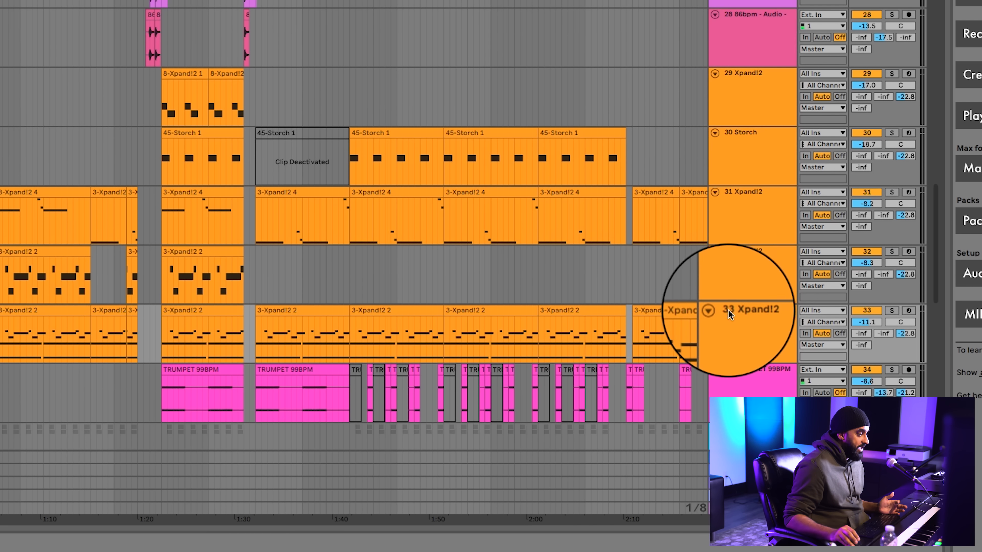
left_click(833, 304)
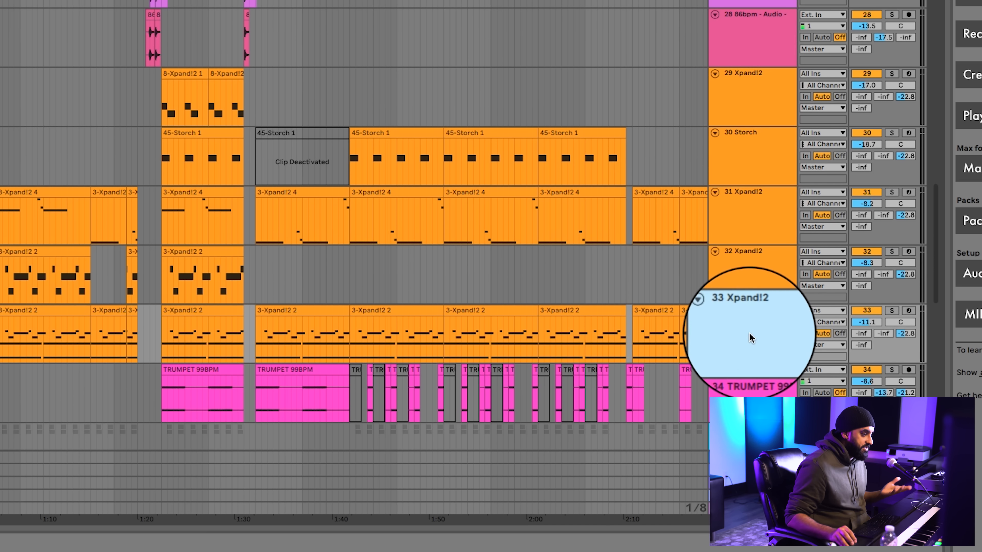
left_click(890, 311)
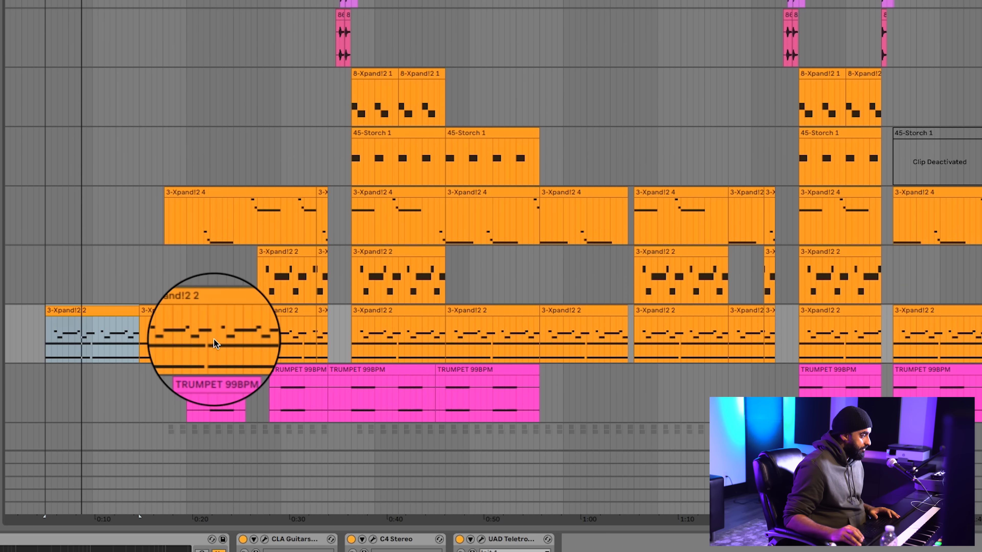
left_click(85, 357)
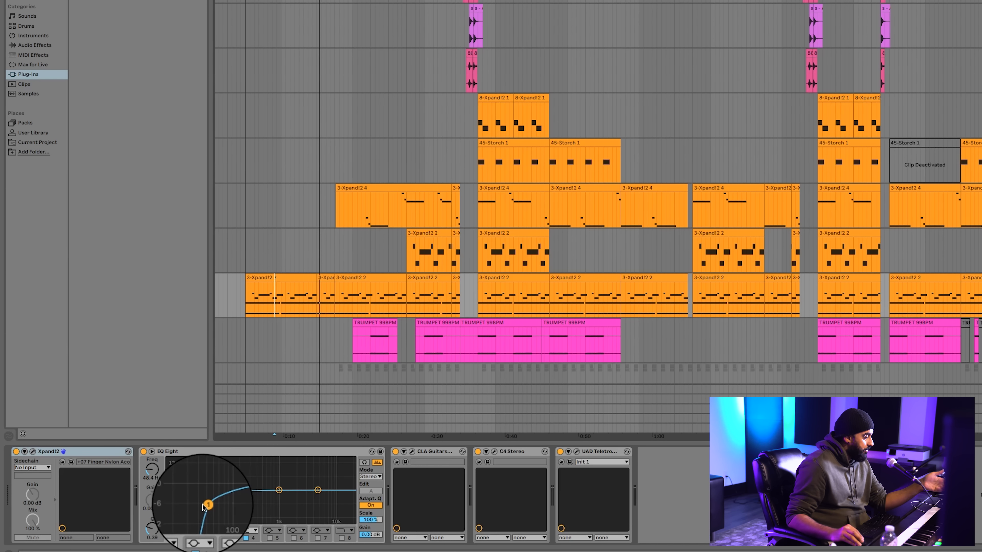
Examine the EQ Eight curve and the CLA Guitars plug-in settings on track 33, closing the plug-in window again
left_click(201, 452)
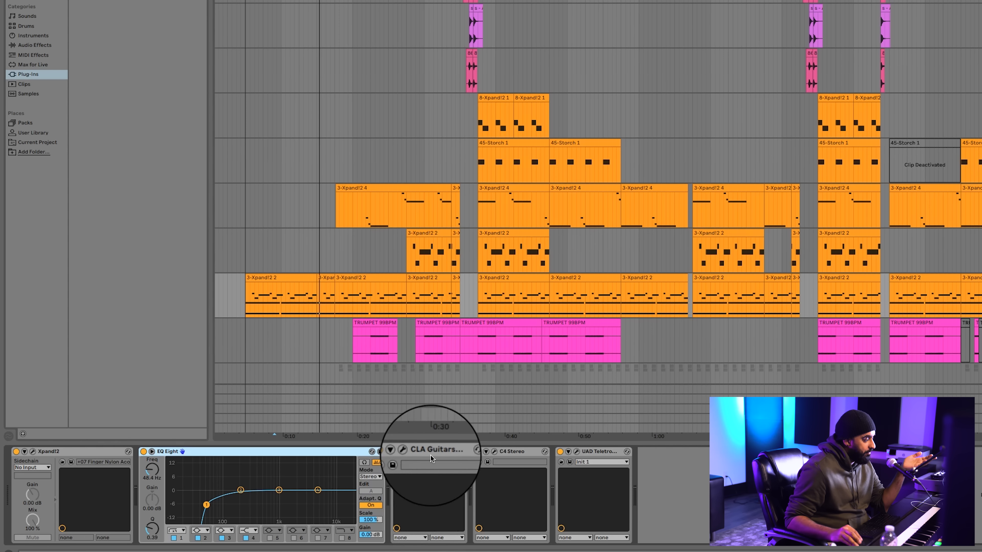
left_click(412, 452)
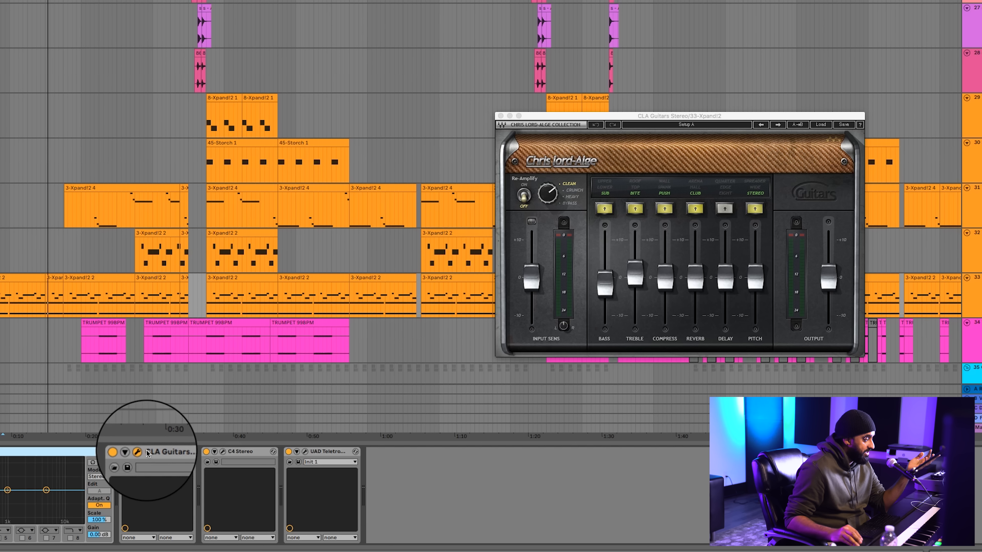
left_click(140, 452)
left_click(141, 454)
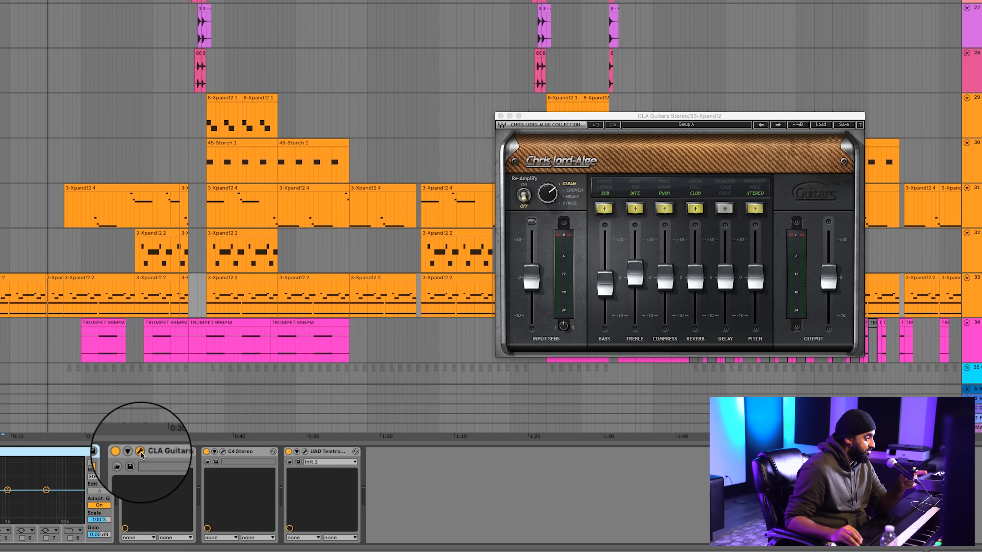
left_click(141, 453)
left_click(141, 453)
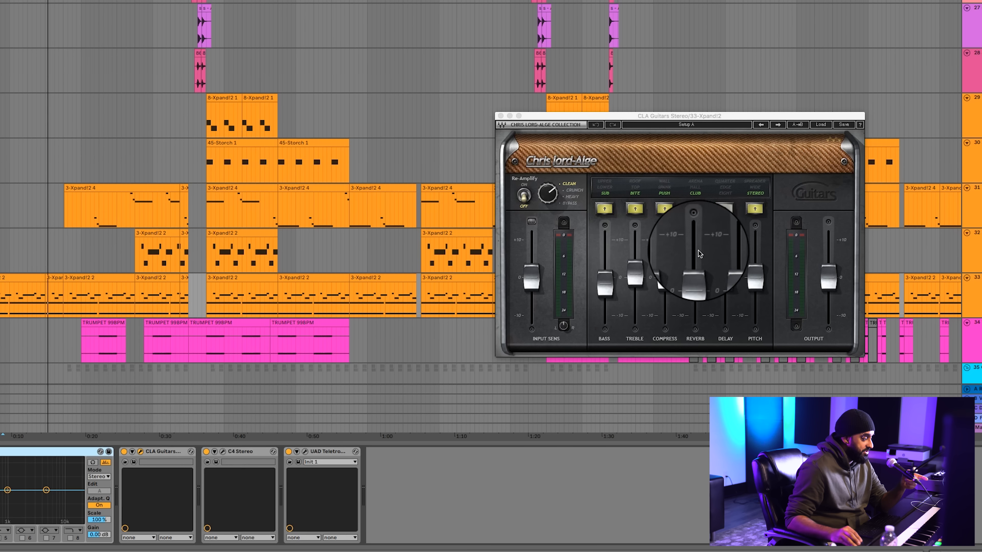
left_click(140, 452)
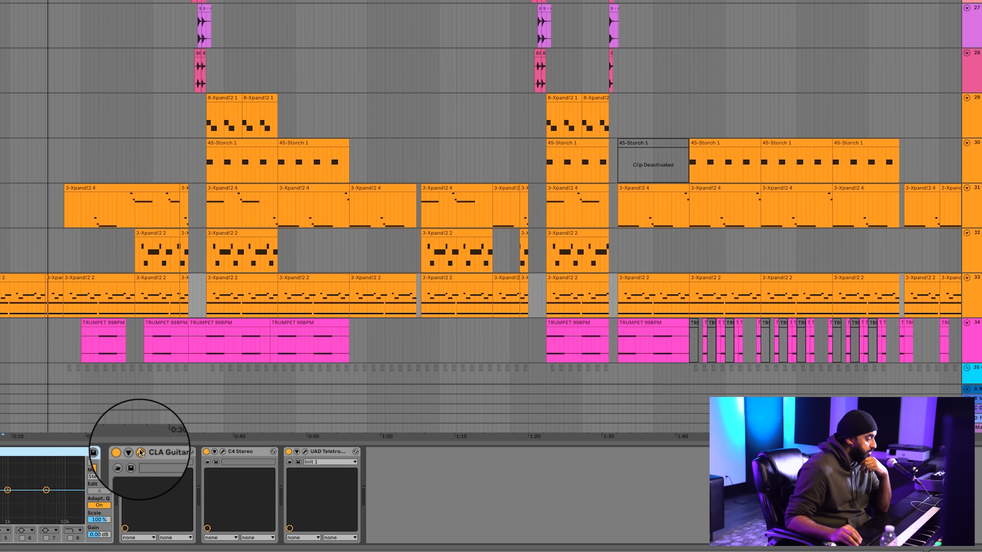
Examine the C4 Stereo and UAD Teletronix LA-2A settings on track 33, closing each plug-in window again
left_click(223, 452)
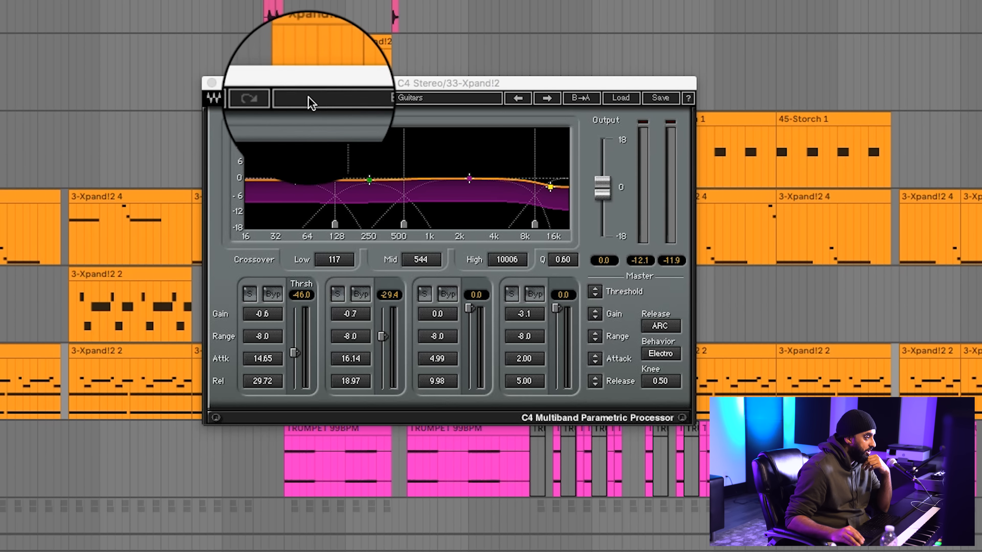
left_click(212, 83)
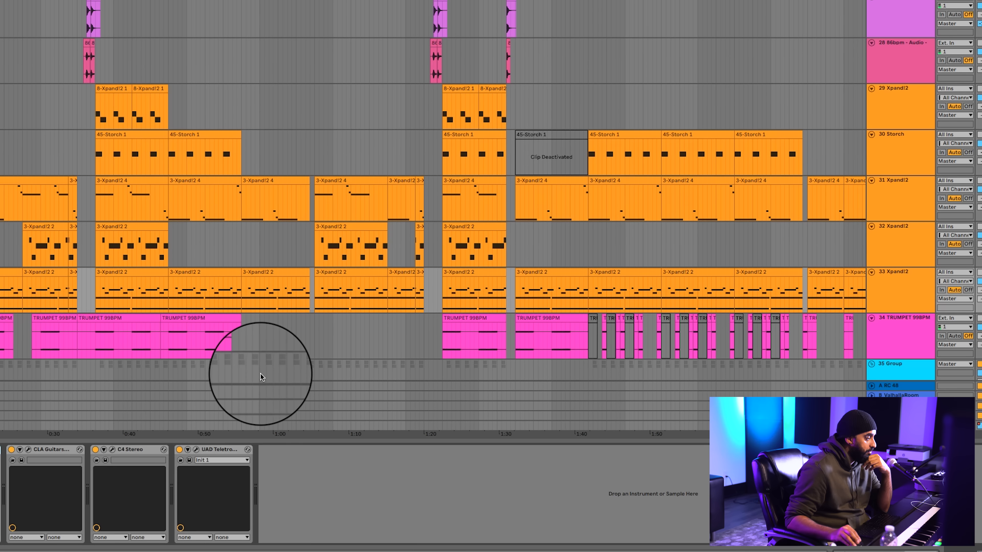
left_click(196, 451)
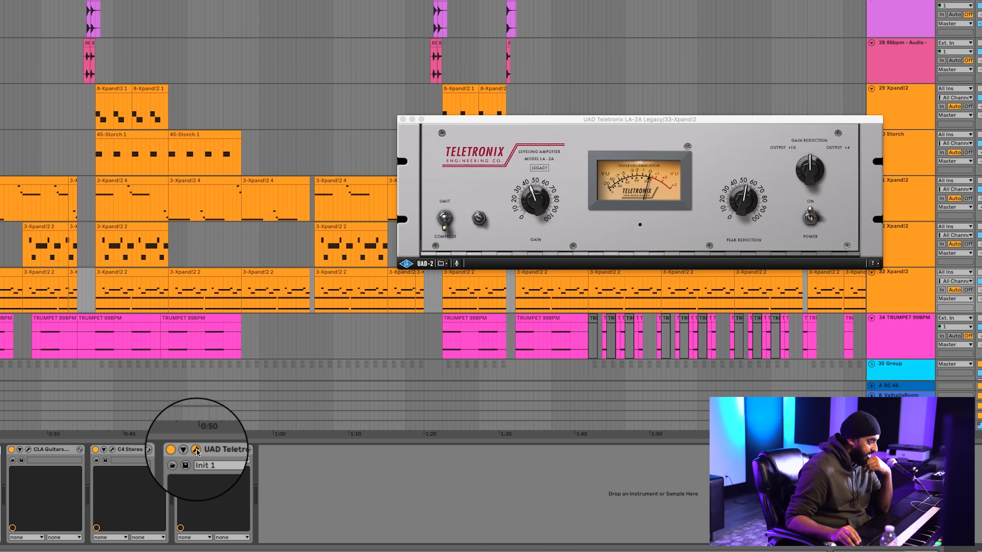
left_click(196, 451)
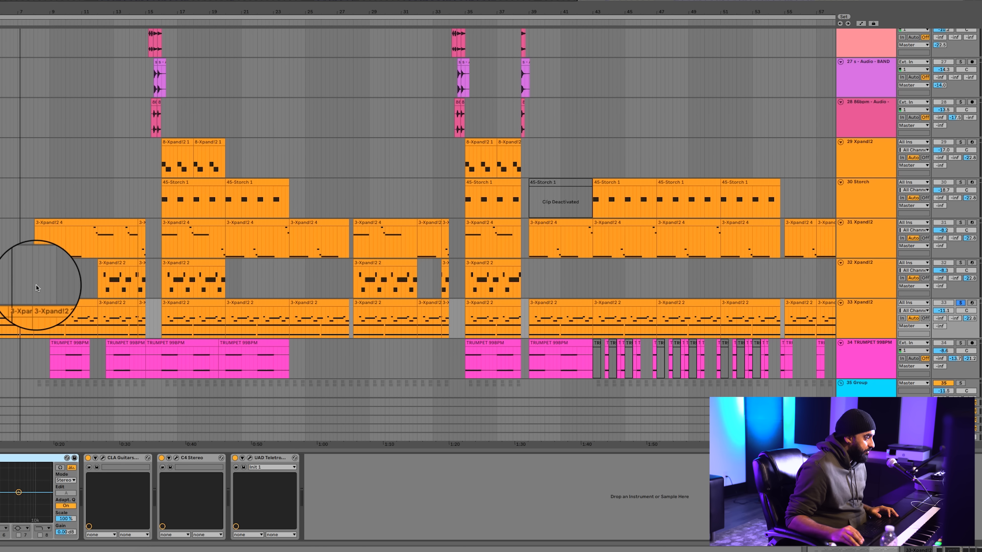
Solo track 31 Xpand!2 along with track 33 and listen to them from about bar 9
left_click(51, 321)
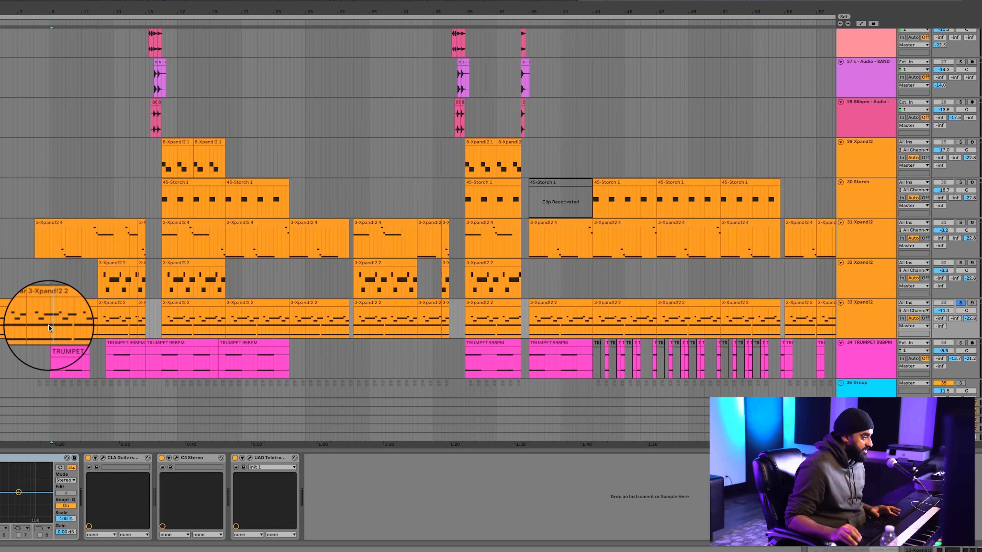
key("space")
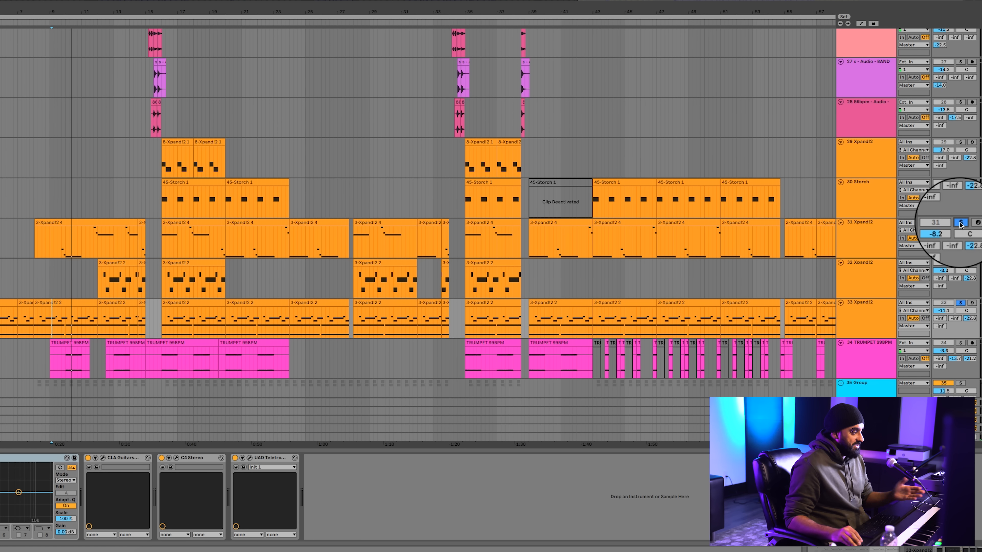
key("space")
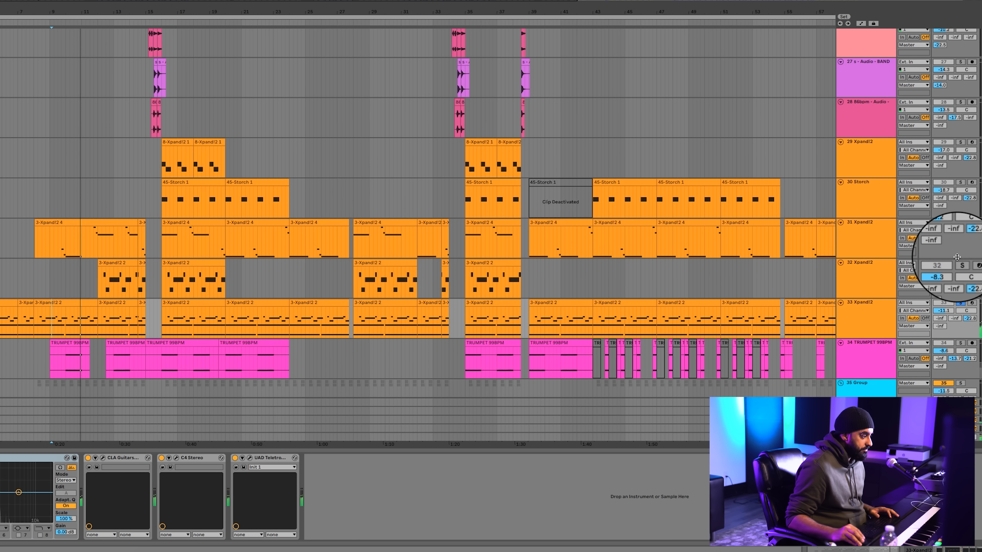
Add track 32 Xpand!2 to the solo and listen to its first clip together with tracks 31 and 33
left_click(89, 284)
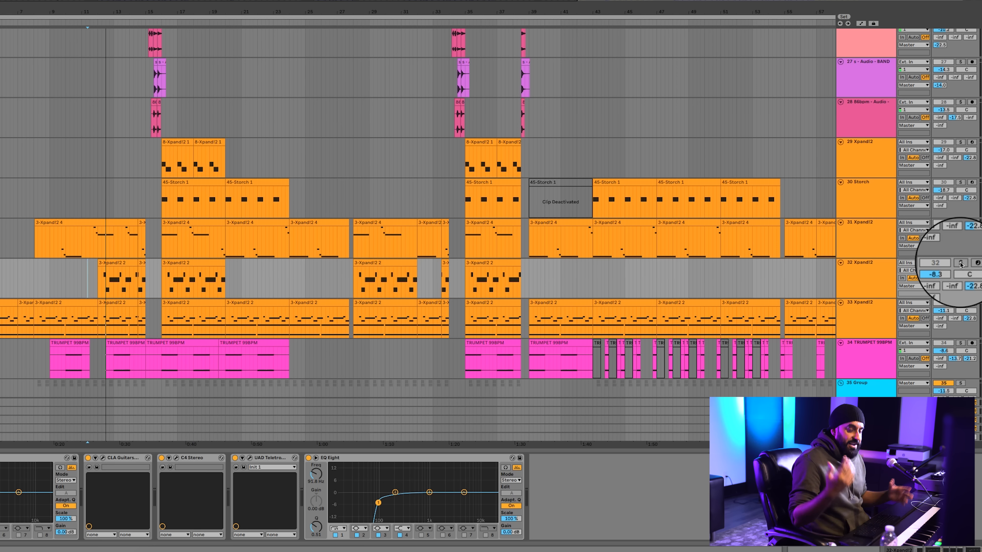
key("space")
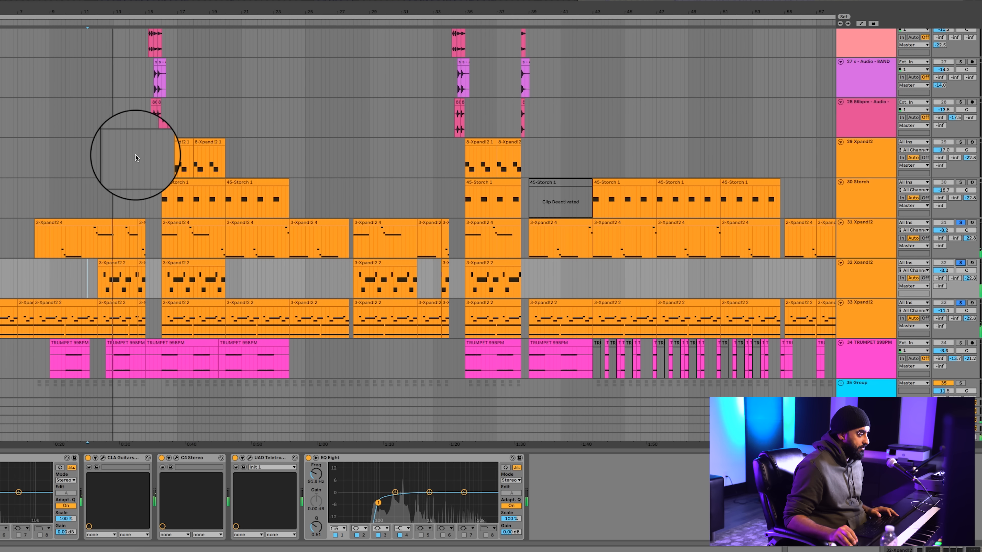
left_click(122, 284)
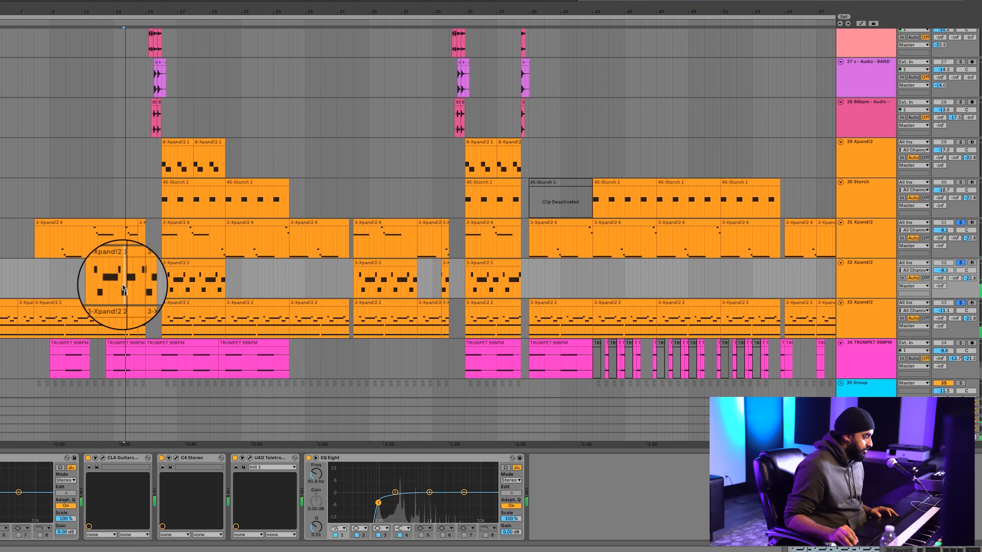
left_click(119, 285)
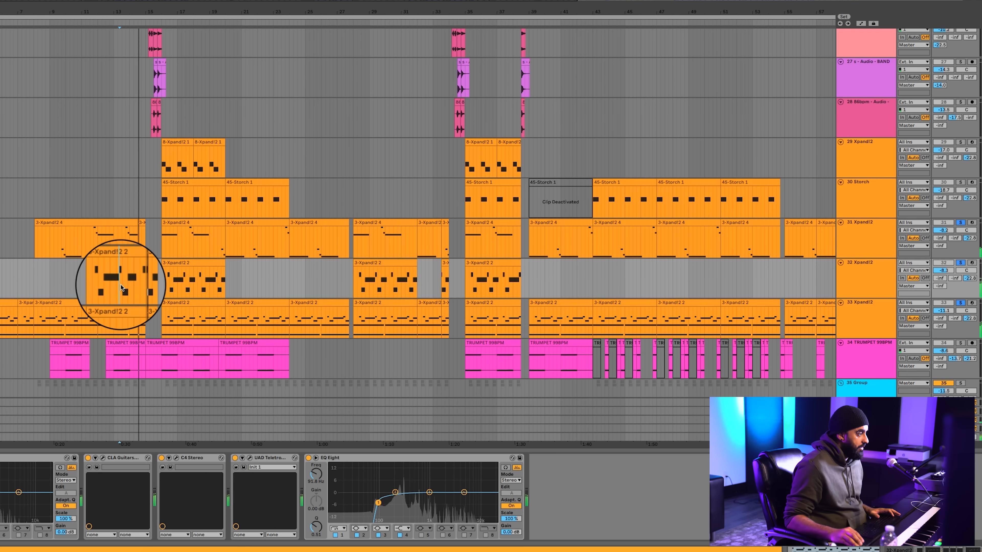
key("space")
Solo only track 29 Xpand!2 and open its Xpand!2 instrument window, dismissing the load and save options
left_click(155, 160)
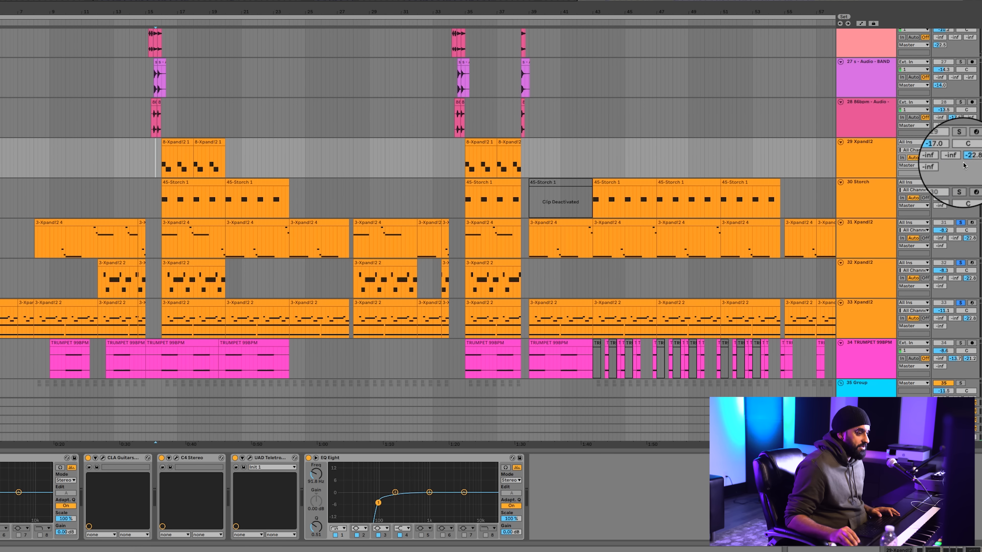
left_click(873, 202)
left_click(881, 160)
left_click(961, 142)
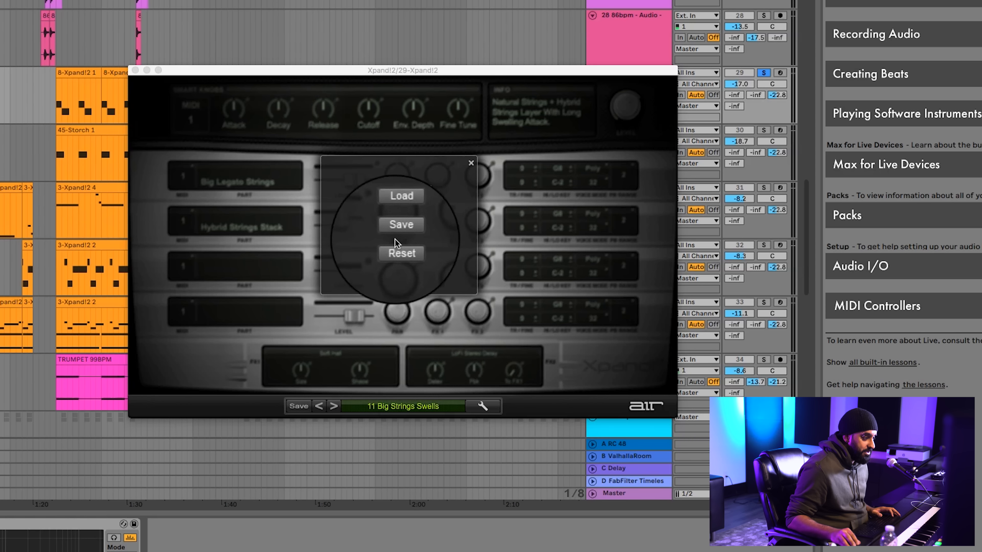
left_click(471, 163)
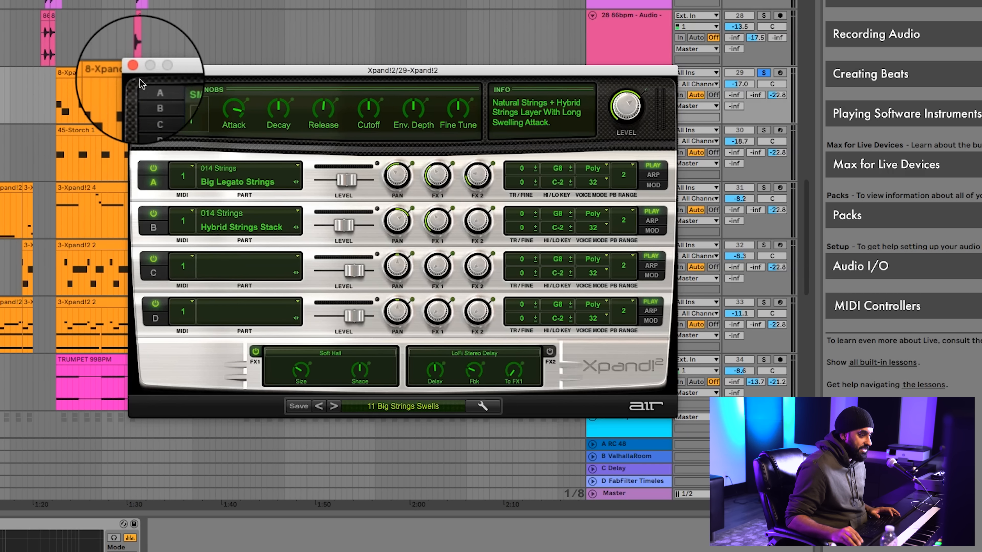
Listen to the soloed track 29 from its first 8-Xpand!2 1 clip with the instrument window open
left_click(132, 62)
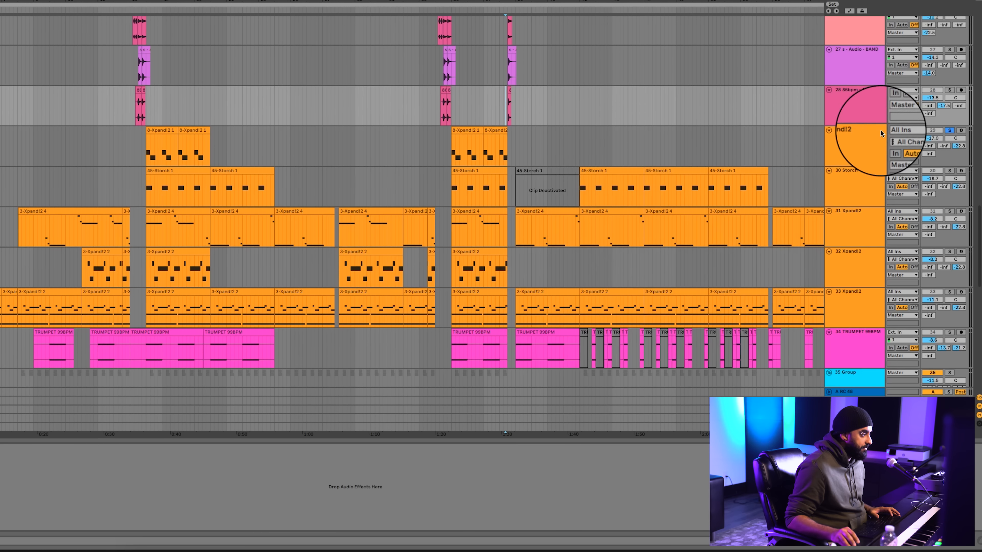
left_click(141, 143)
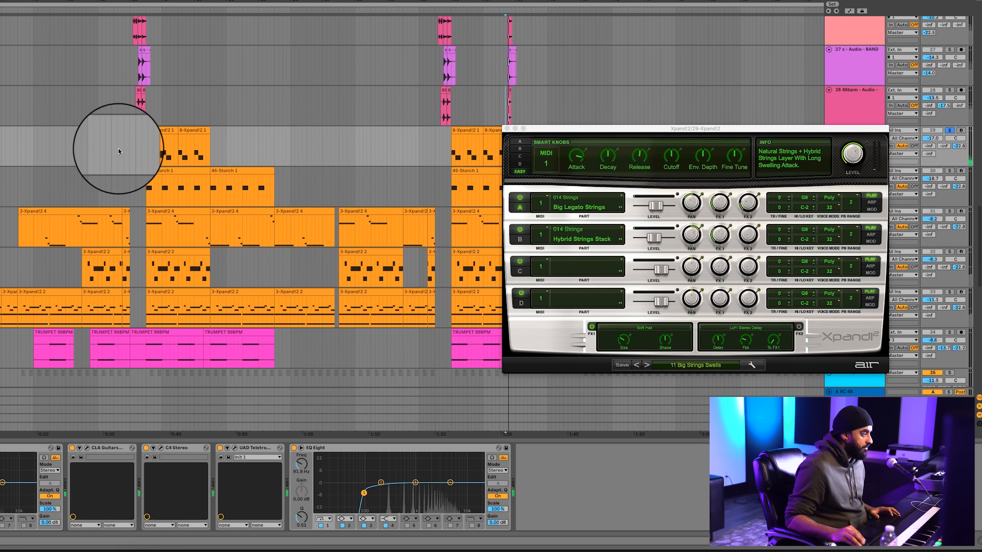
left_click(154, 148)
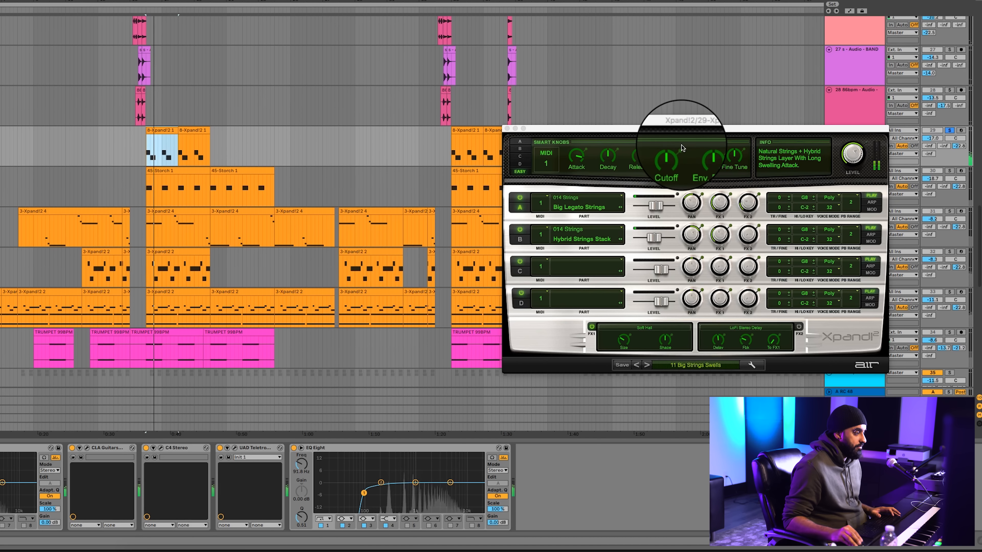
Close the Xpand!2 window, add track 30 Storch to the solo and listen from its first 45-Storch 1 clip
left_click(507, 129)
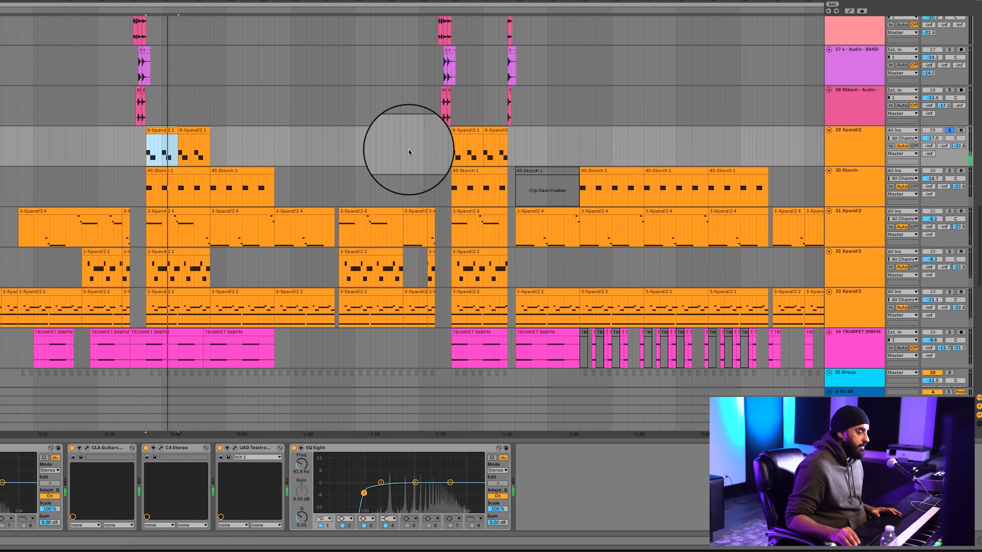
left_click(950, 171)
left_click(840, 183)
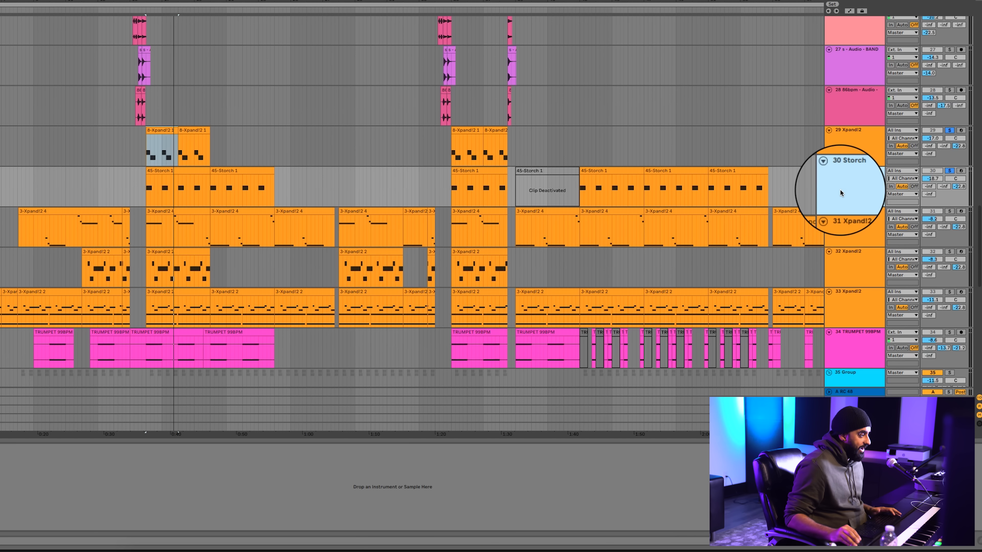
left_click(177, 168)
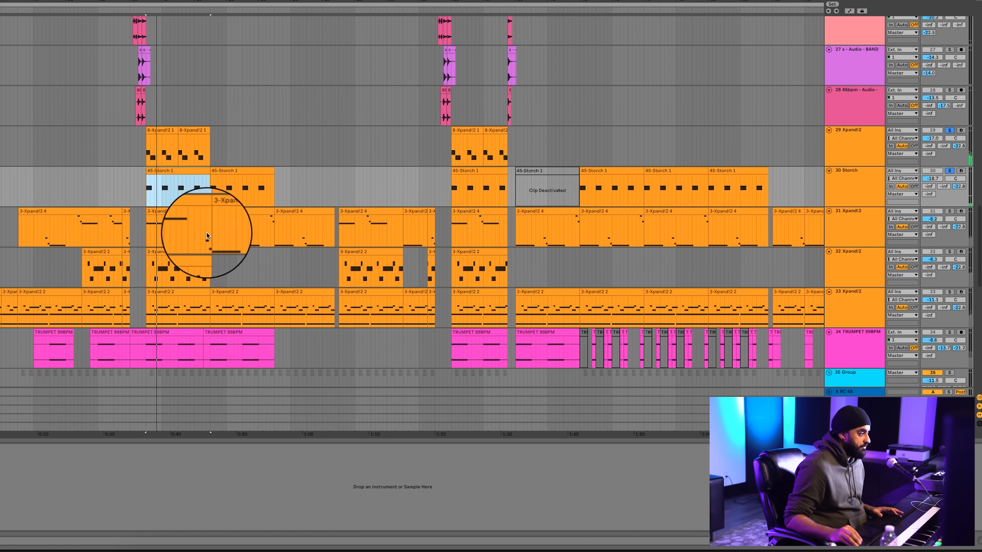
Add tracks 31, 32 and 33 Xpand!2 to the solo and listen to all the soloed instruments over the same section
left_click(172, 216)
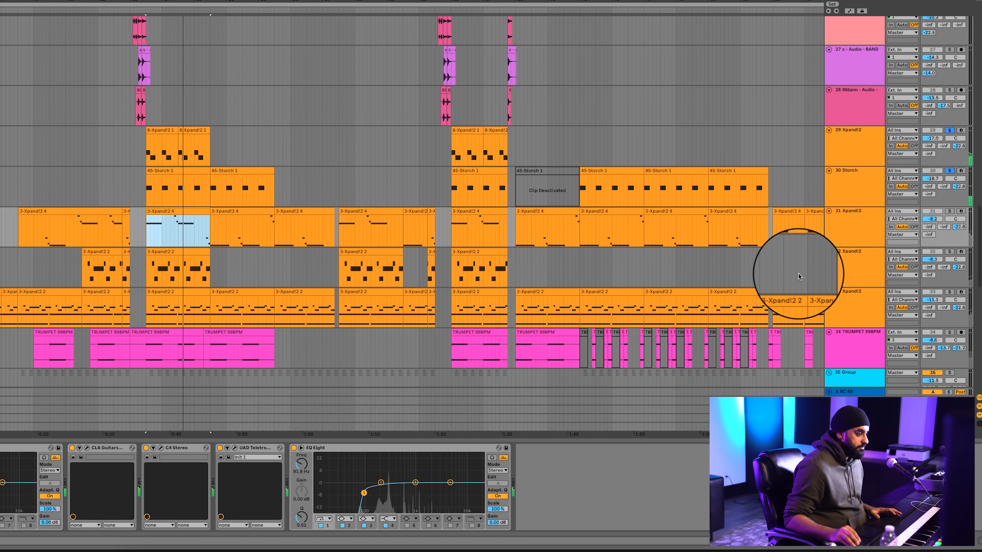
left_click(951, 212)
left_click(949, 292)
left_click(169, 291)
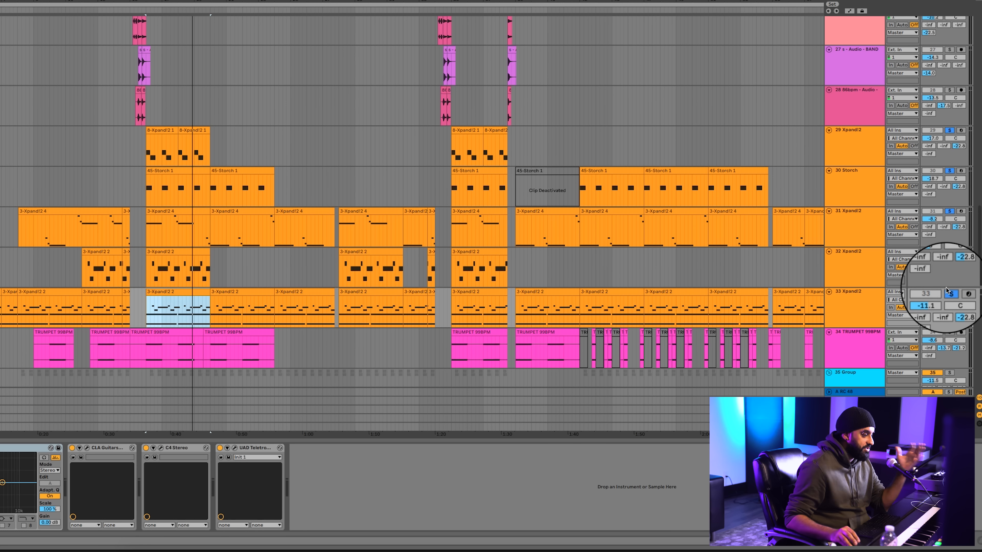
Add track 34 TRUMPET 99BPM to the solo and listen to it with tracks 29 to 33, starting just before the first Storch clip
left_click(849, 347)
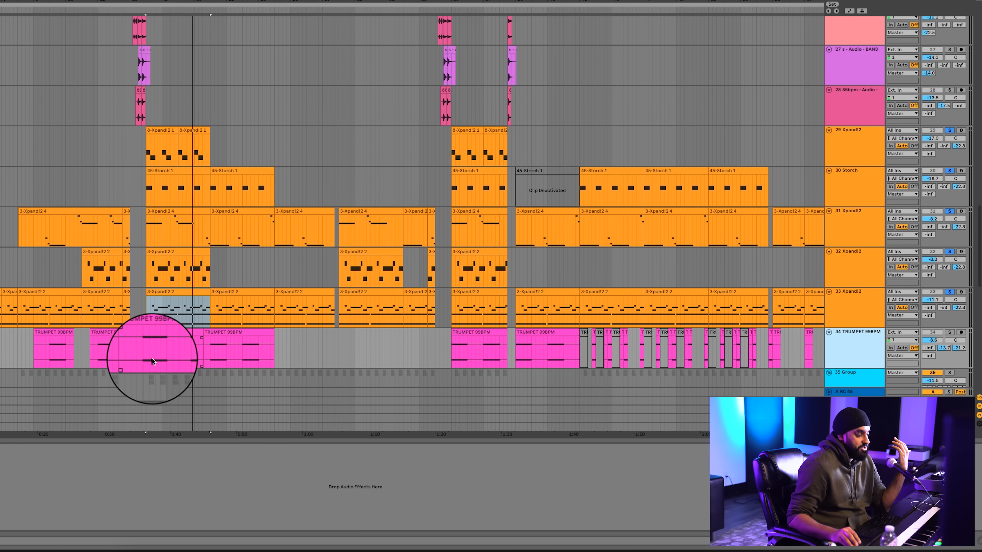
left_click(140, 354)
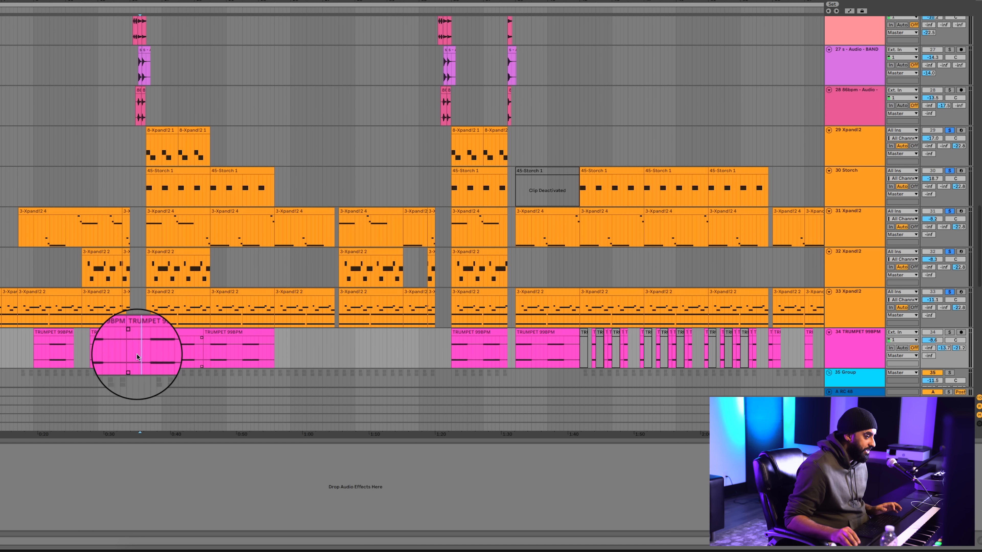
left_click(950, 333)
key("space")
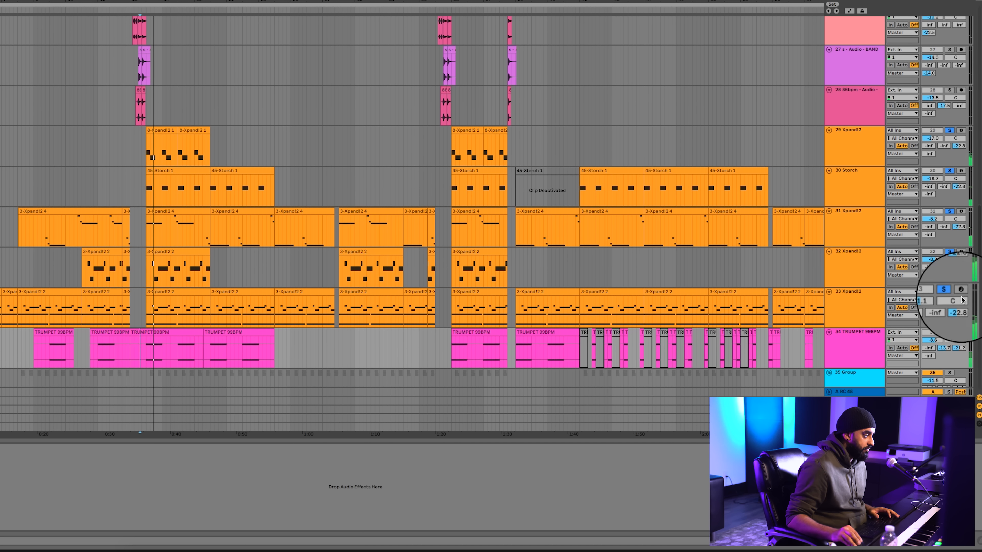
left_click(174, 353)
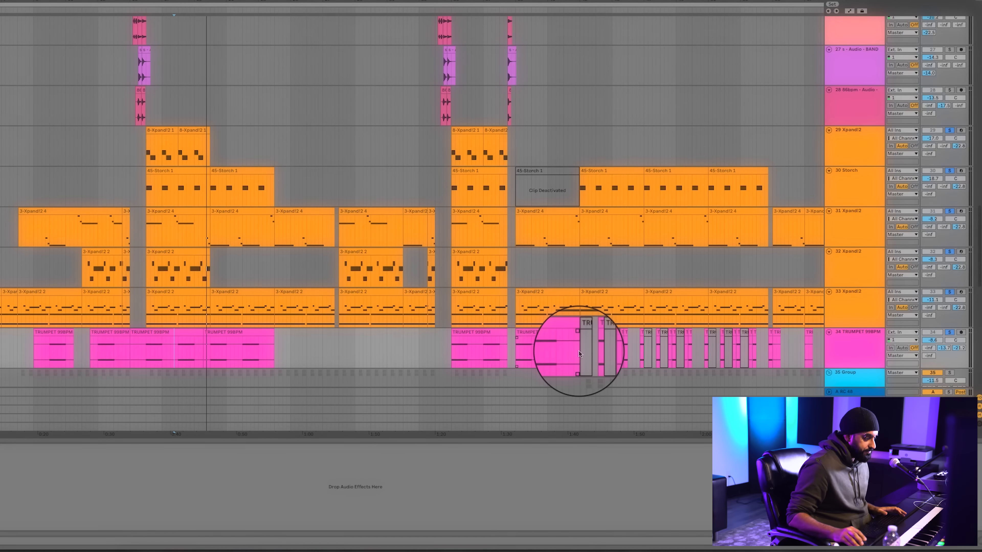
Listen to the chopped trumpet section from about 1:41 and open one of its short trumpet clips in the clip view
left_click(578, 351)
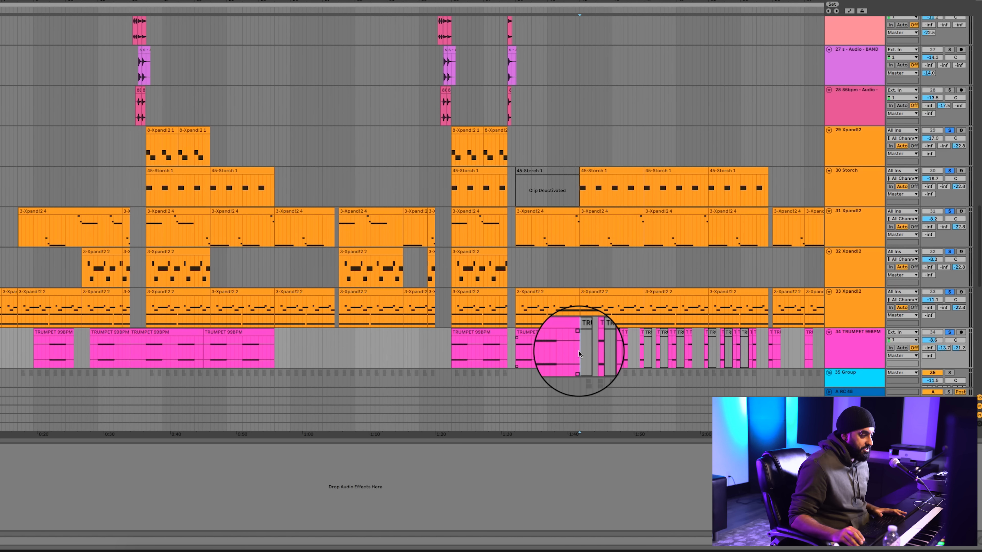
key("space")
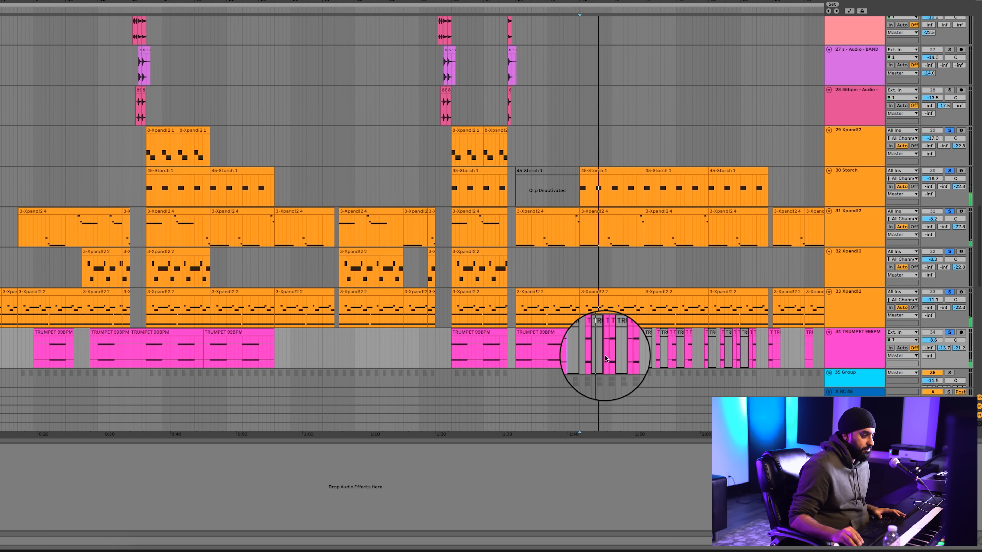
left_click(635, 357)
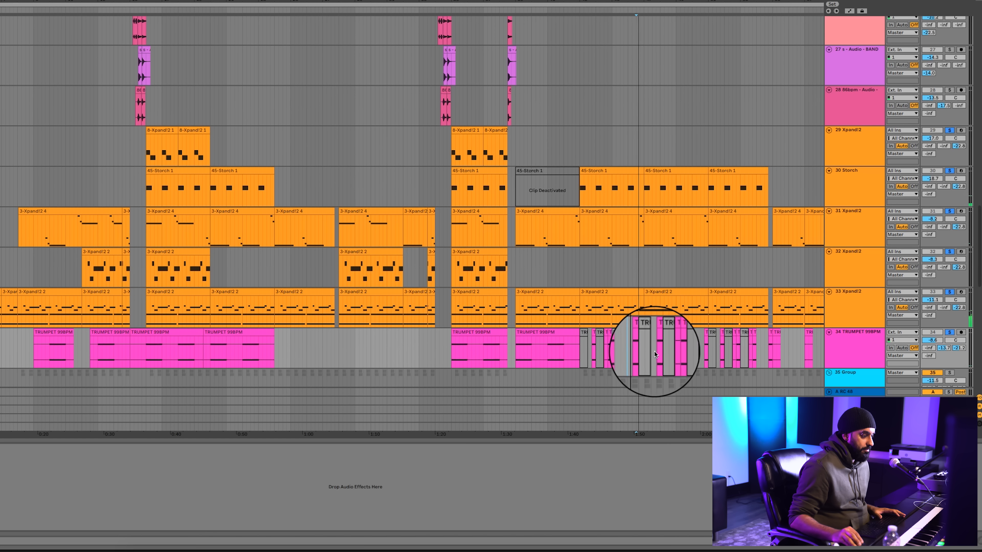
left_click(625, 332)
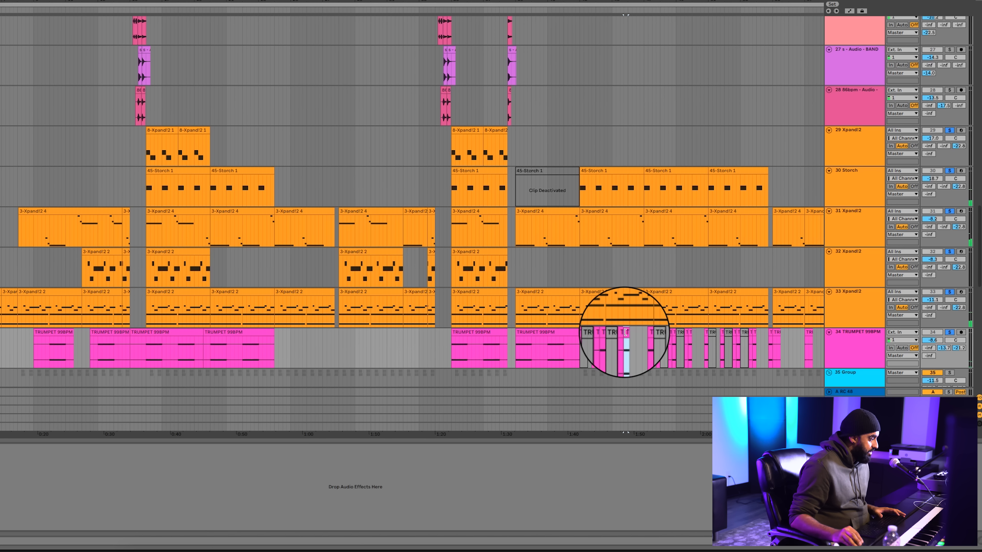
double_click(625, 336)
Solo only group 35 with its two MUSTARD CLAP tracks and listen from the start of the section at about 0:36
scroll(472, 257, "down", 4)
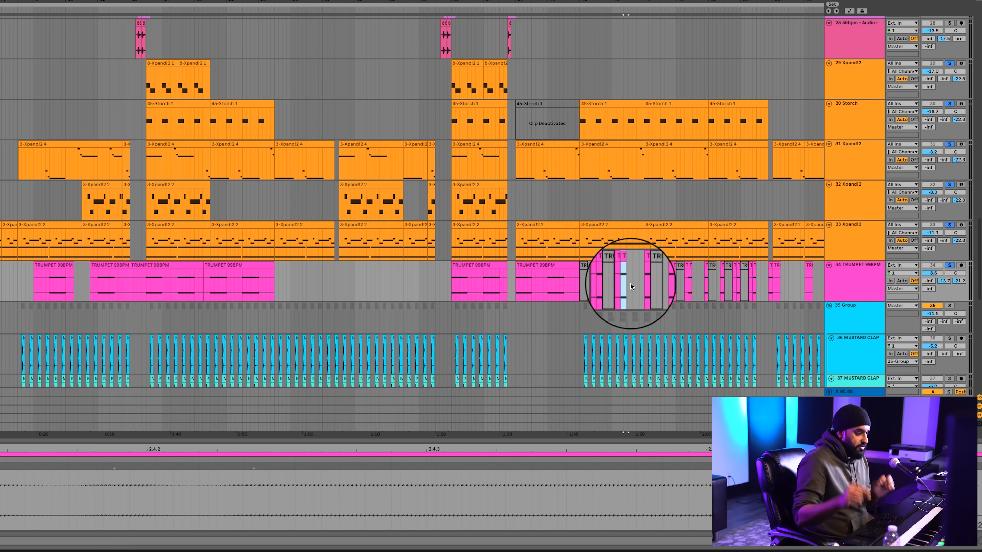
scroll(631, 283, "down", 4)
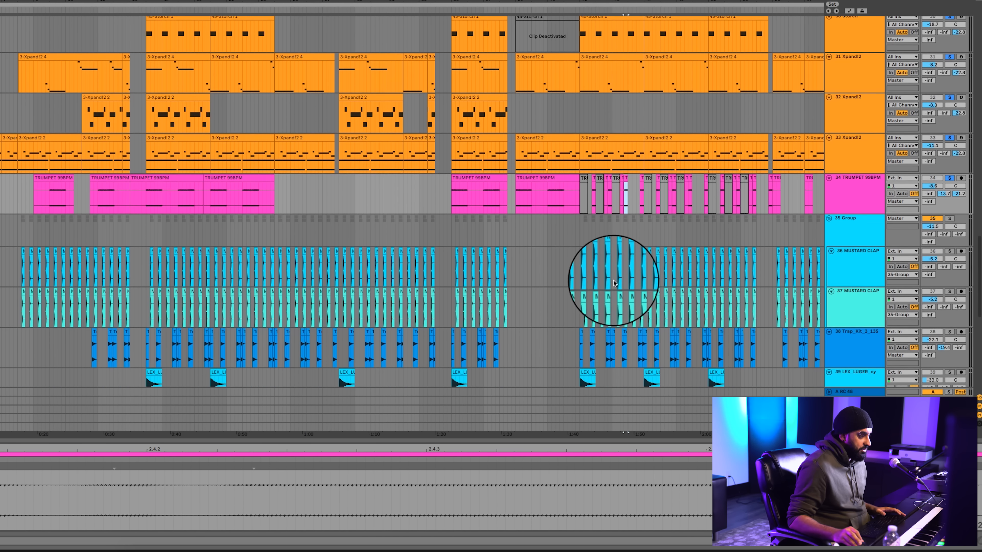
scroll(555, 259, "up", 1)
scroll(556, 258, "right", 1)
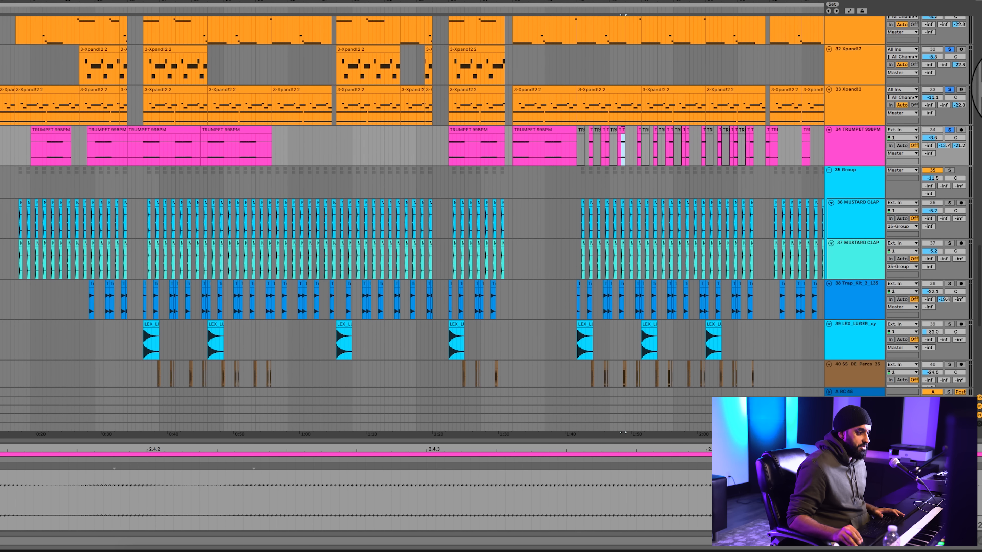
left_click(868, 184)
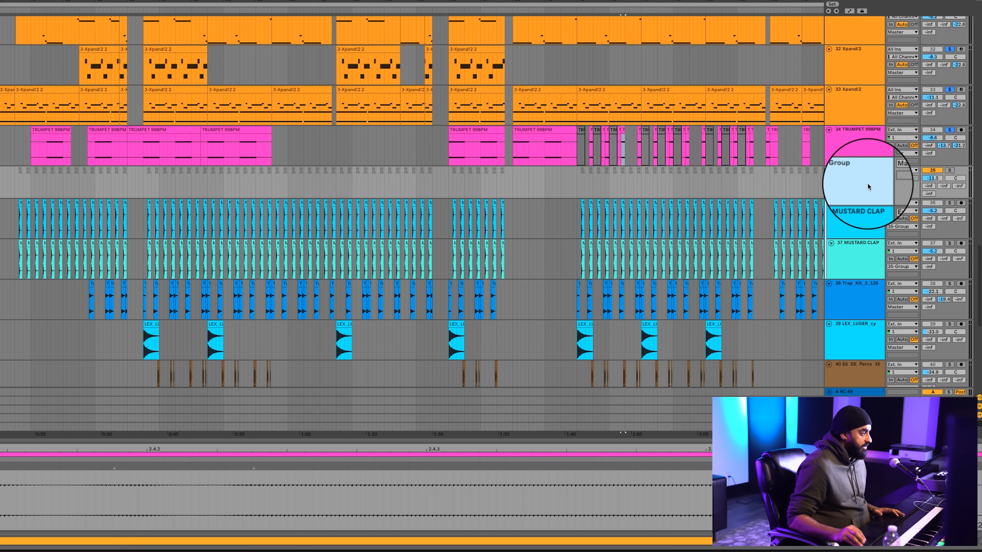
left_click(141, 186)
scroll(171, 178, "down", 1)
key("plus")
key("plus")
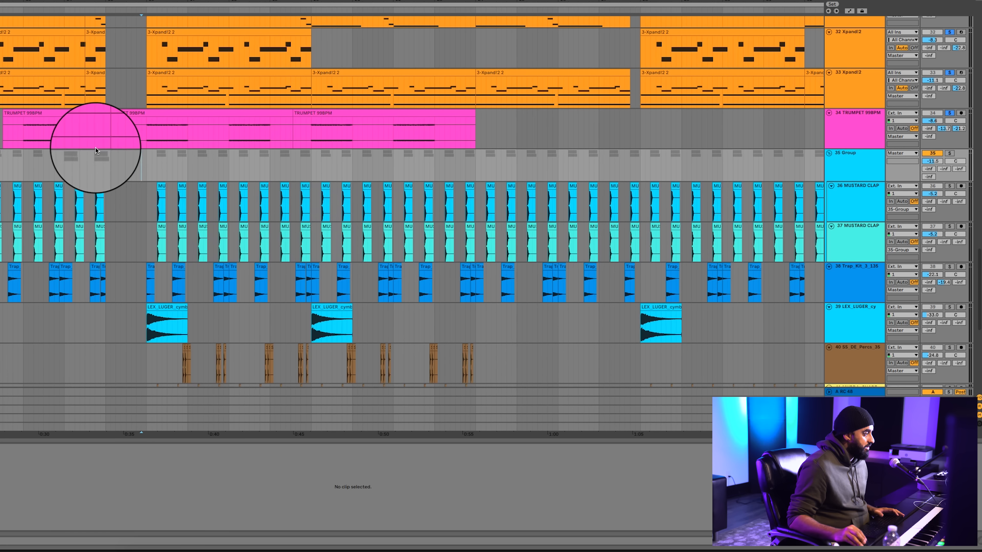
left_click(146, 166)
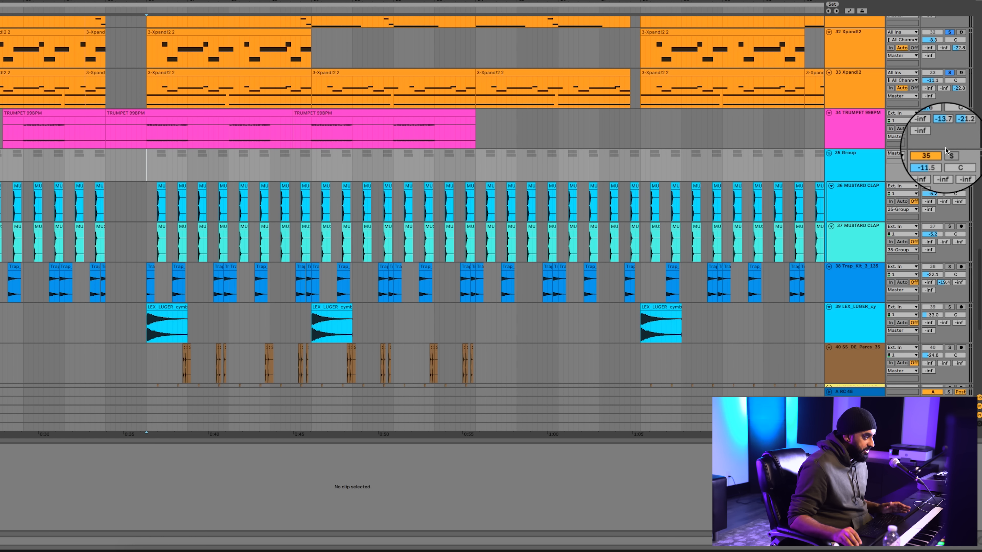
scroll(236, 171, "left", 7)
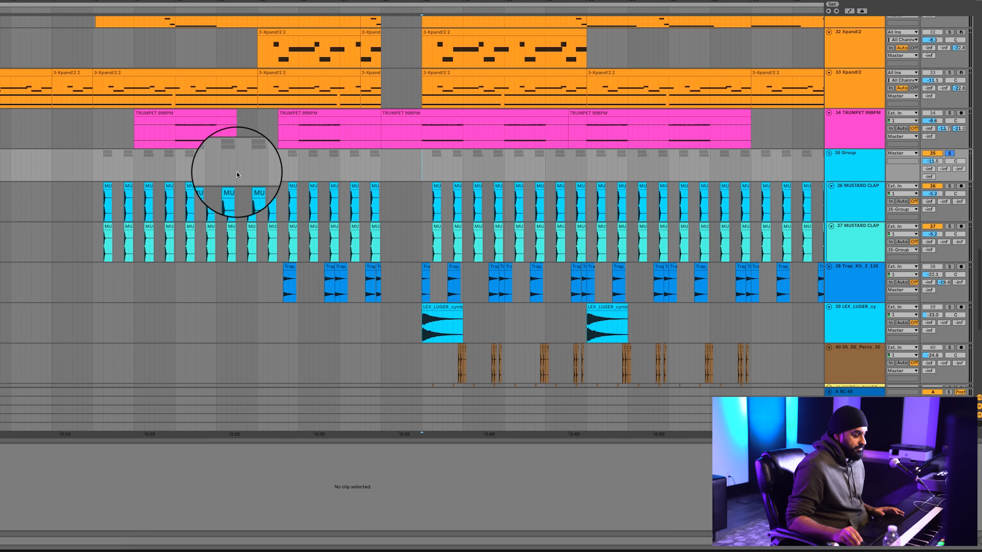
scroll(349, 170, "right", 5)
key("space")
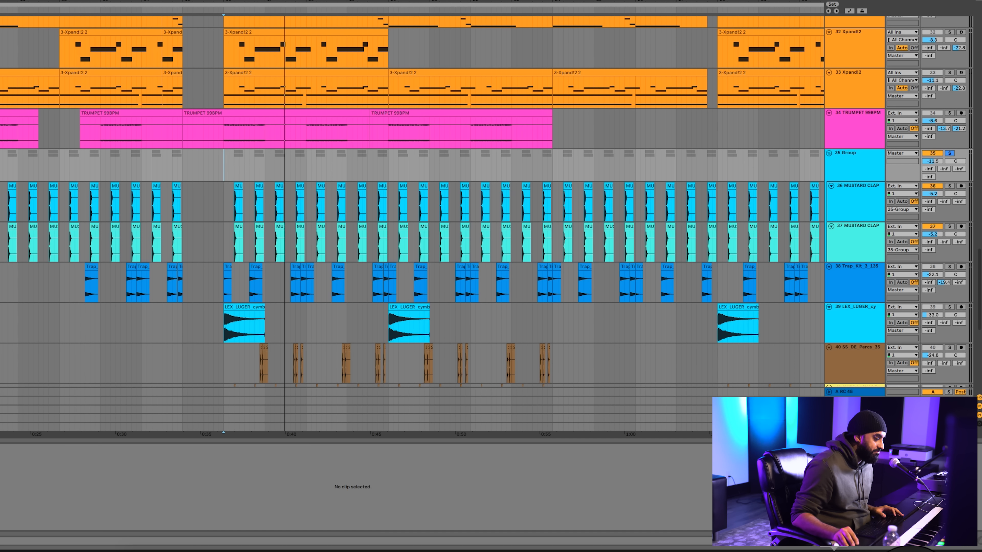
Show group 35's device chain and review its UAD plug-in and Compressor
left_click(968, 548)
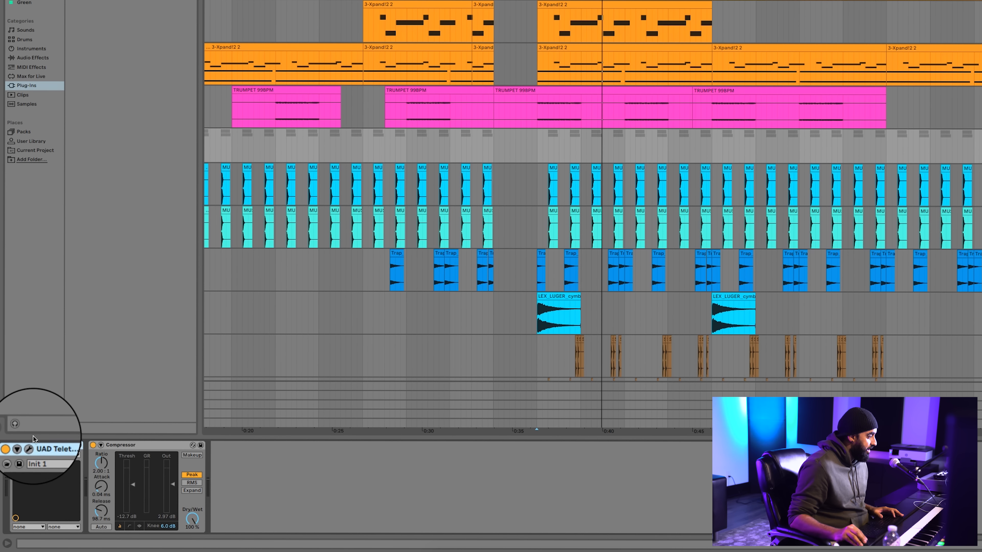
left_click(31, 446)
left_click(31, 446)
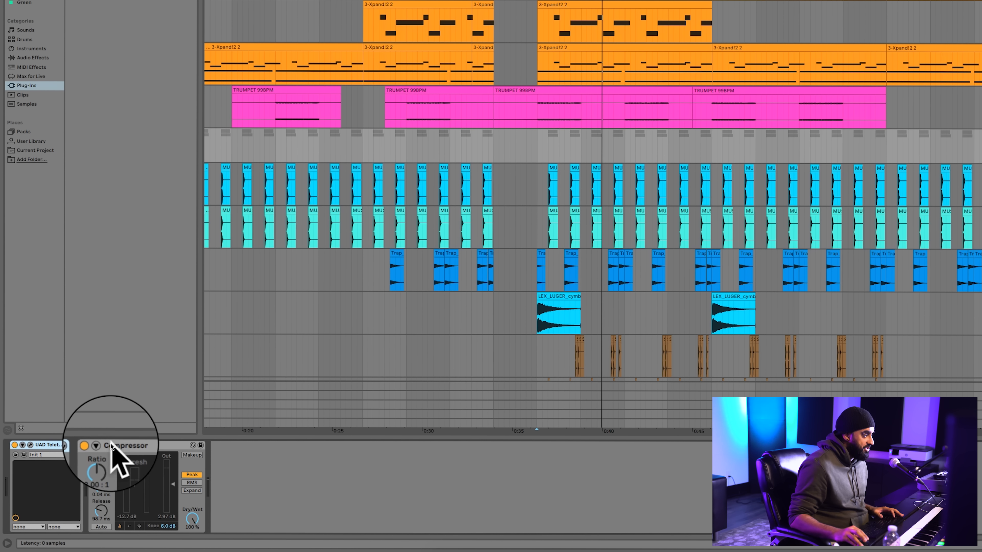
Add tracks 38 Trap_Kit_3_135 and 39 LEX_LUGER to the solo and listen to them with the claps from about 0:36
left_click(532, 270)
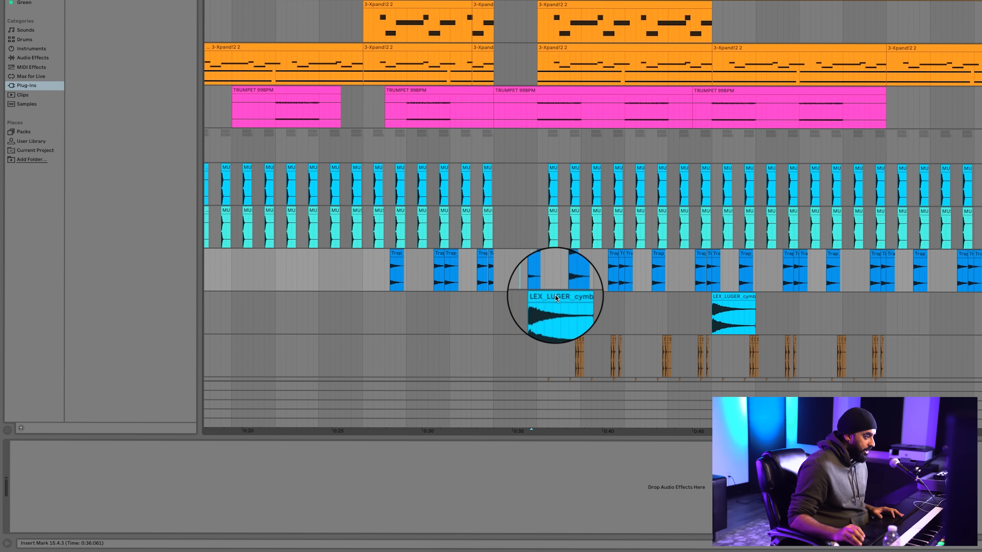
scroll(555, 295, "down", 2)
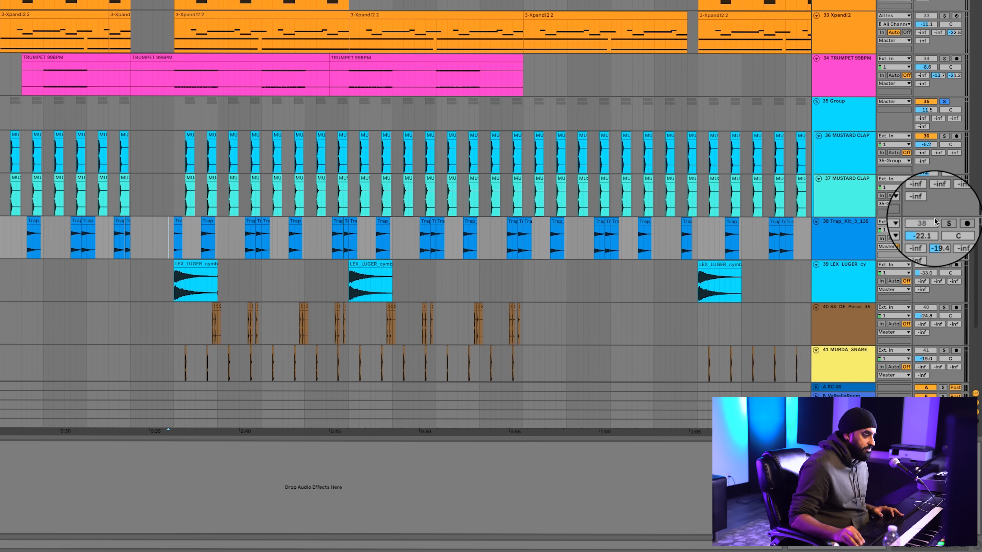
key("space")
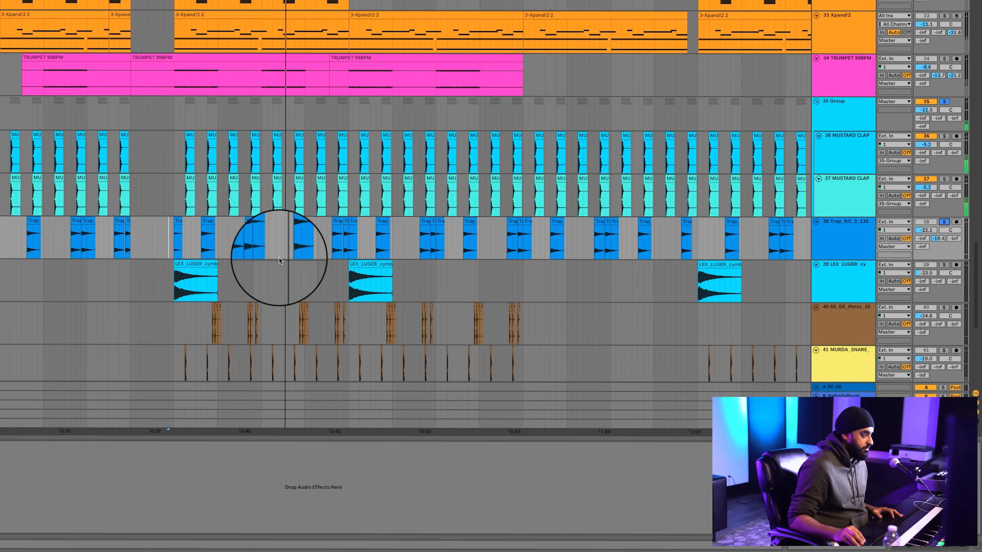
left_click(944, 265)
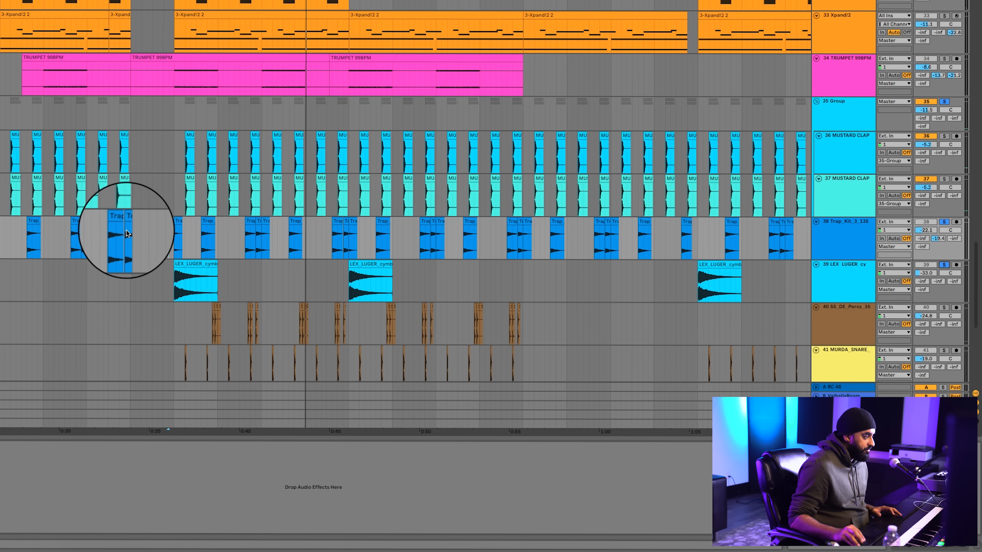
left_click(202, 270)
Add tracks 40 SS_DE_Percs and 41 MURDA_SNARE to the solo and listen from the start of the first cymbal crash
scroll(266, 278, "down", 3)
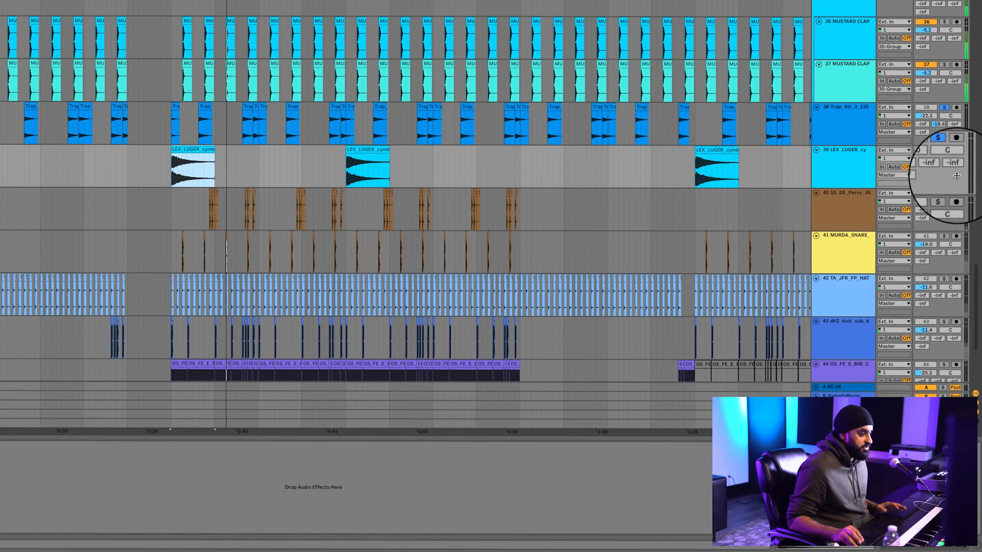
left_click(186, 203)
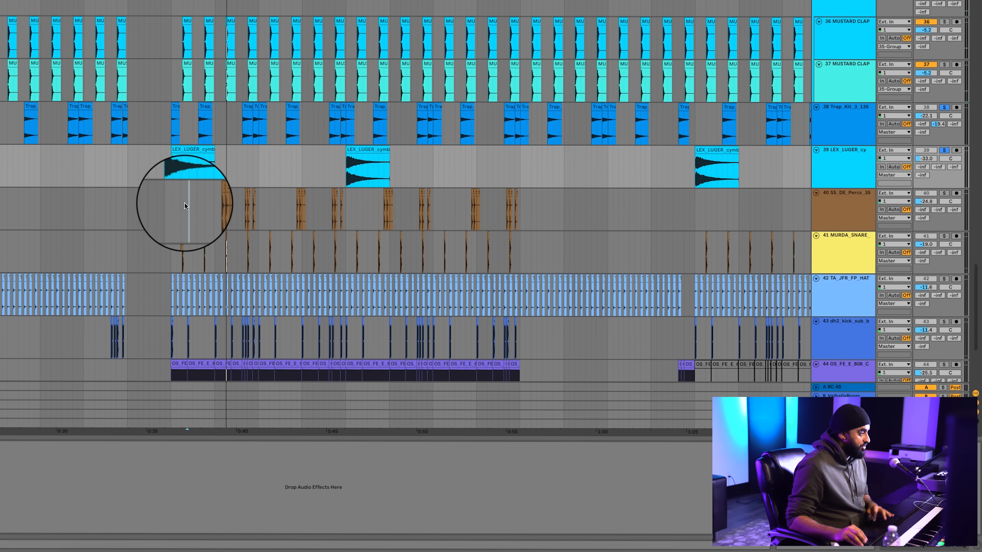
key("plus")
key("plus")
left_click(150, 208)
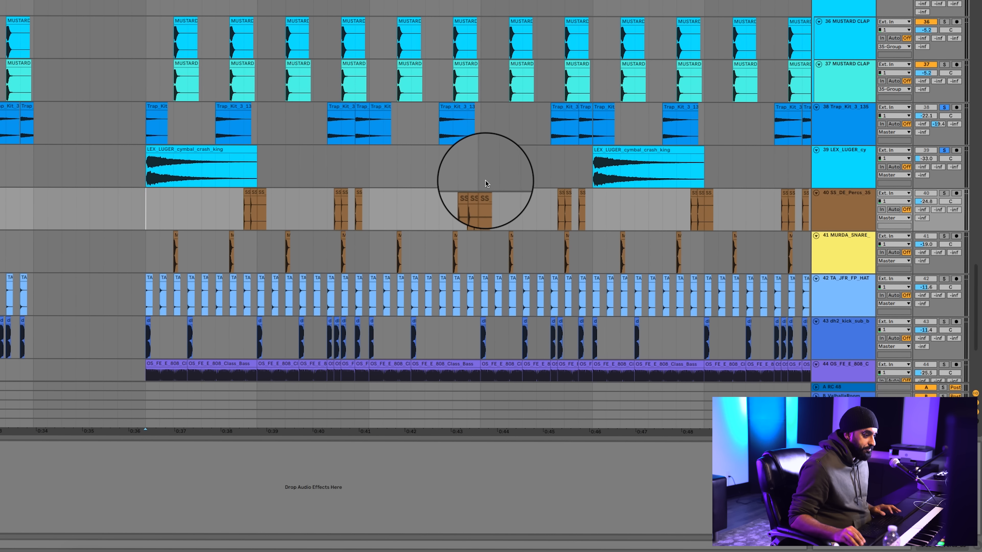
left_click(943, 193)
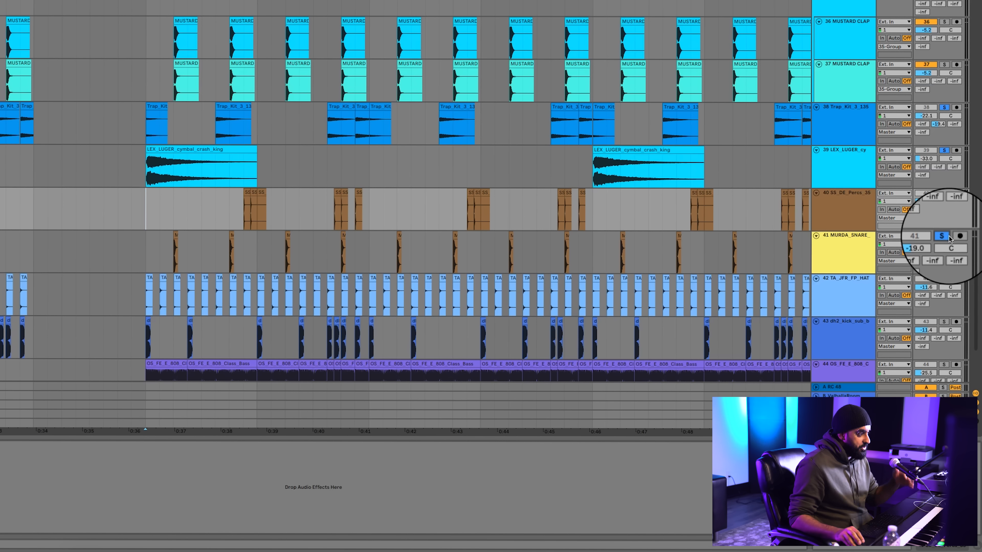
key("space")
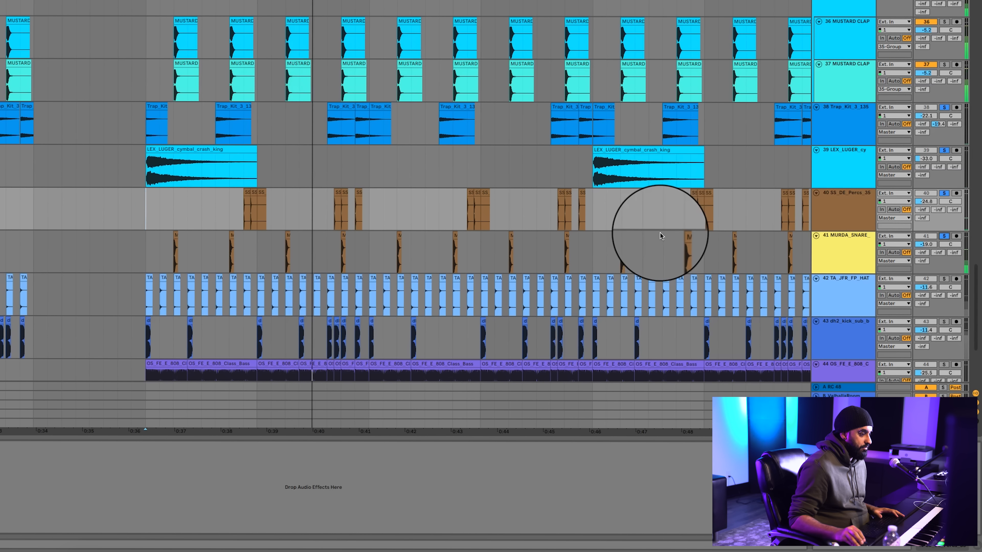
Add track 42 TA_JFR_FP_HAT to the solo and replay the soloed drum tracks from the first cymbal crash
scroll(660, 233, "down", 3)
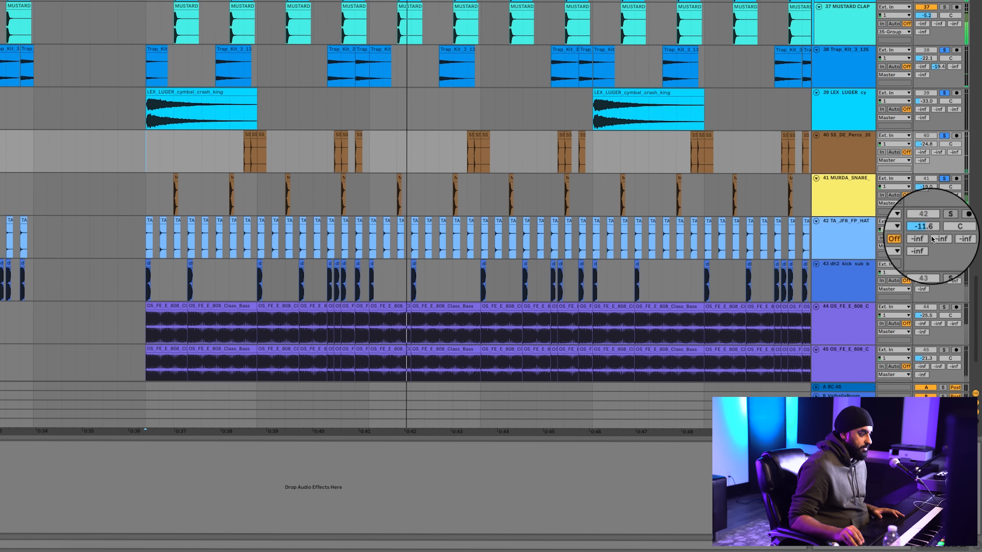
key("space")
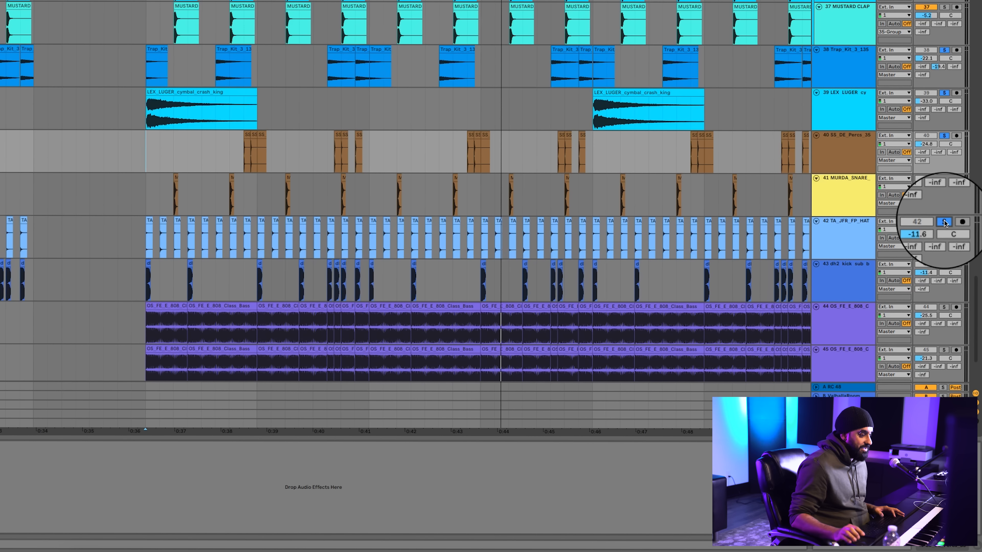
key("space")
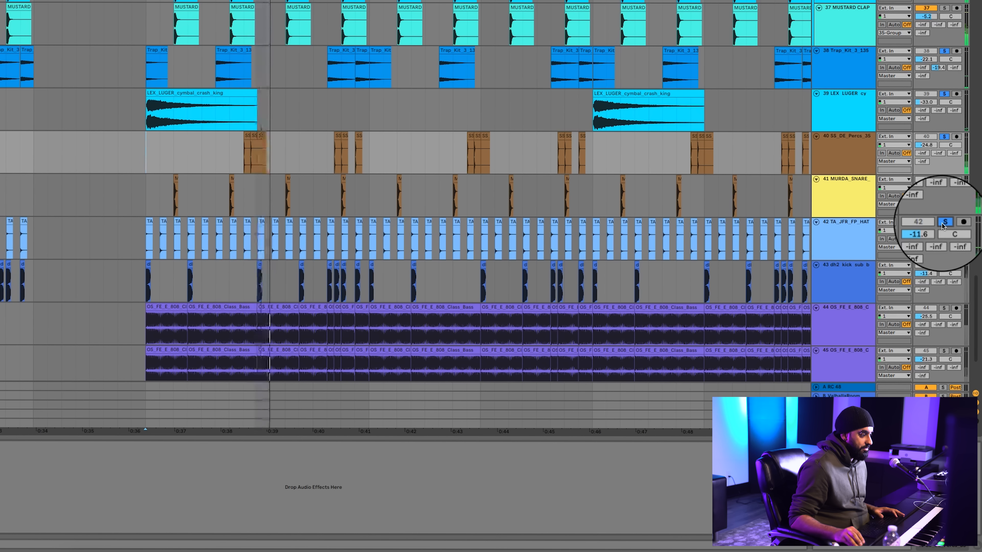
Solo only track 42 TA_JFR_FP_HAT and listen to it from its clip at about 0:36
key("space")
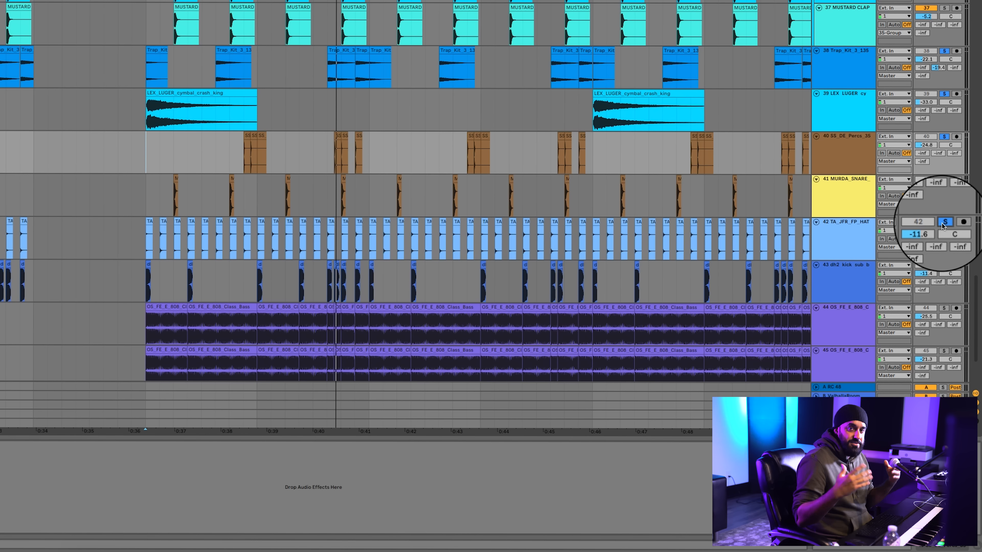
left_click(942, 223)
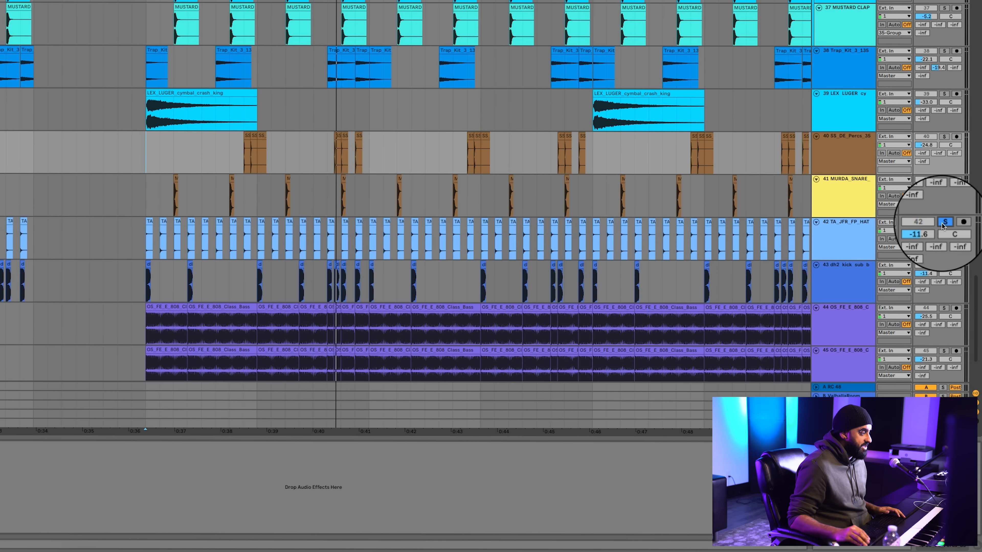
left_click(147, 241)
key("space")
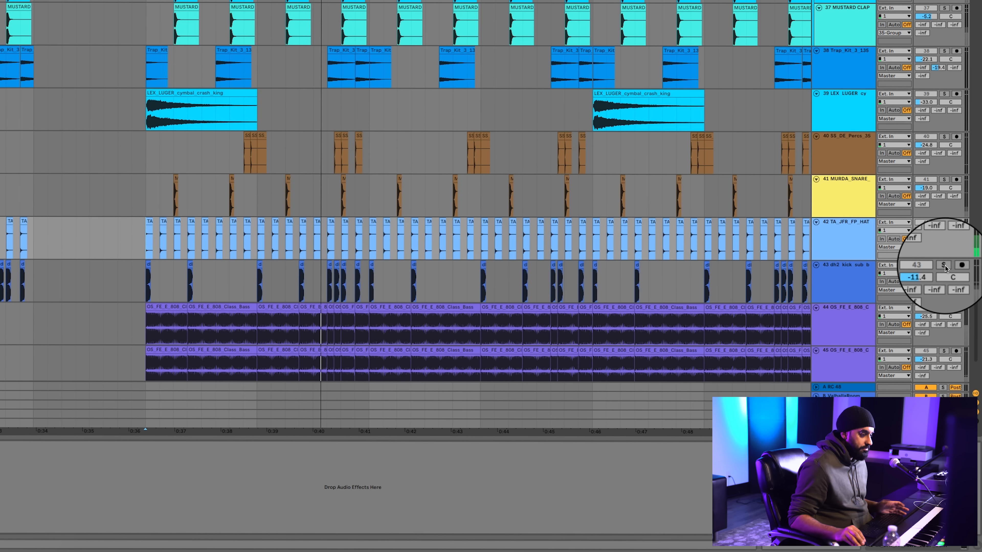
Solo kick track 43 instead and inspect how the hat clips on track 42 line up with the kick clips from about 0:36
left_click(945, 266)
key("space")
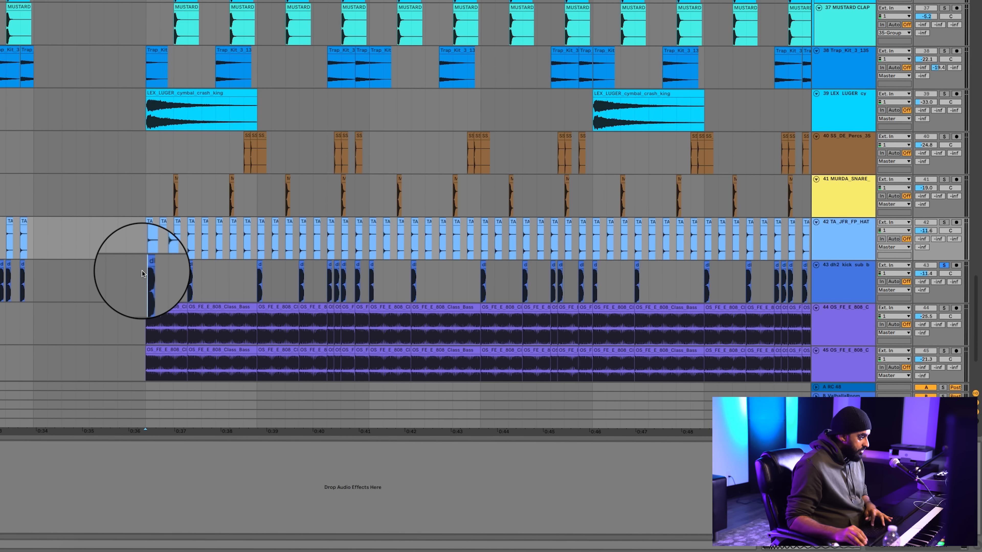
left_click(142, 270)
key("plus")
key("plus")
key("plus")
key("plus")
key("plus")
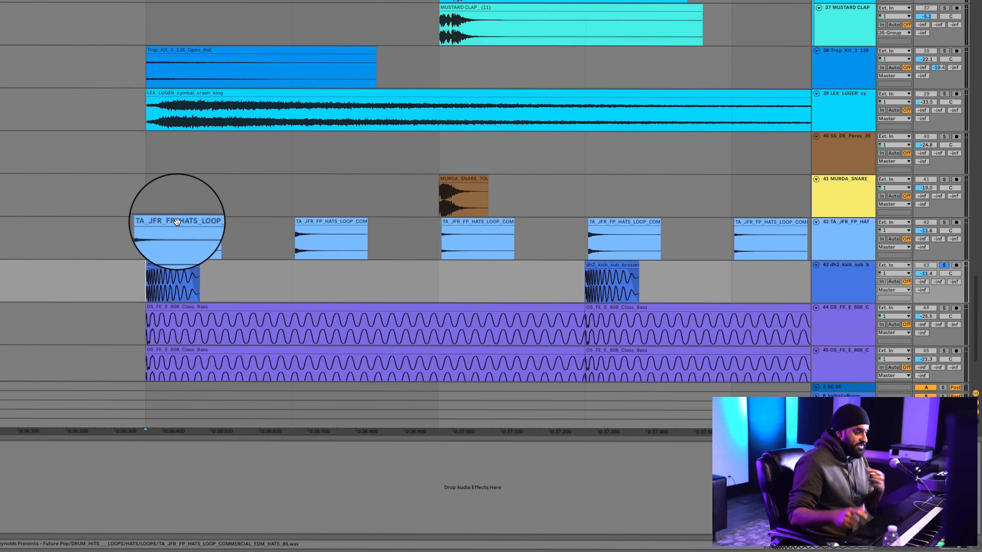
scroll(177, 221, "left", 1)
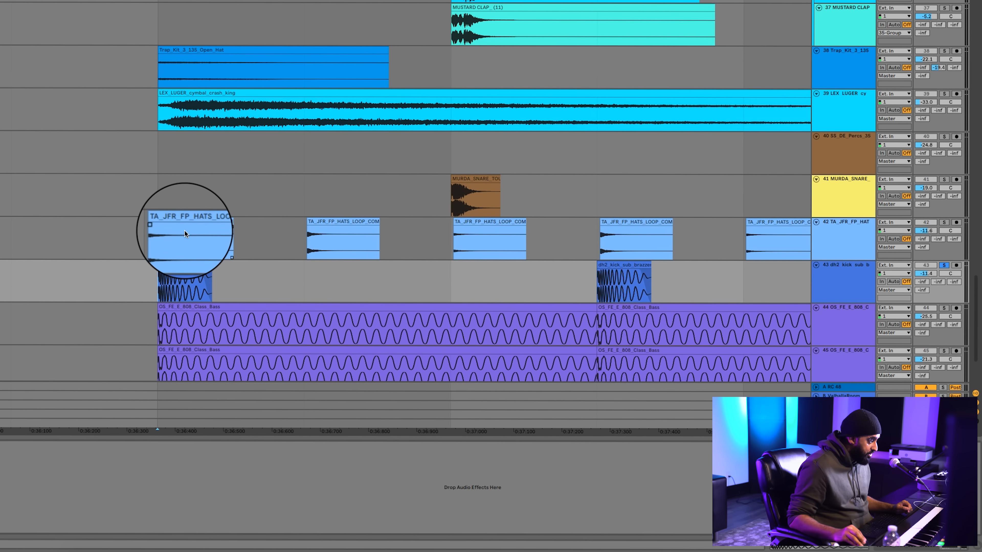
left_click_drag(167, 240, 693, 221)
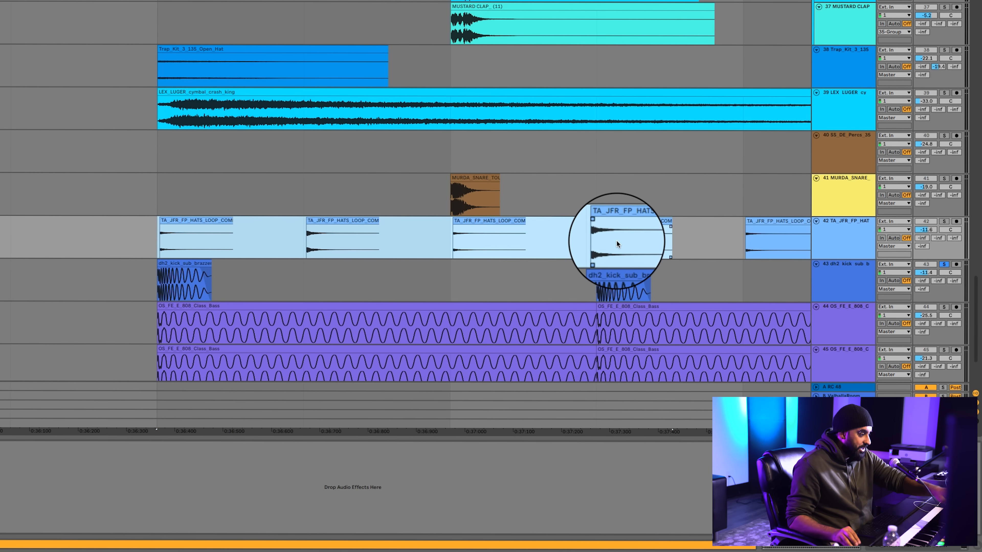
left_click(691, 242)
left_click(171, 286)
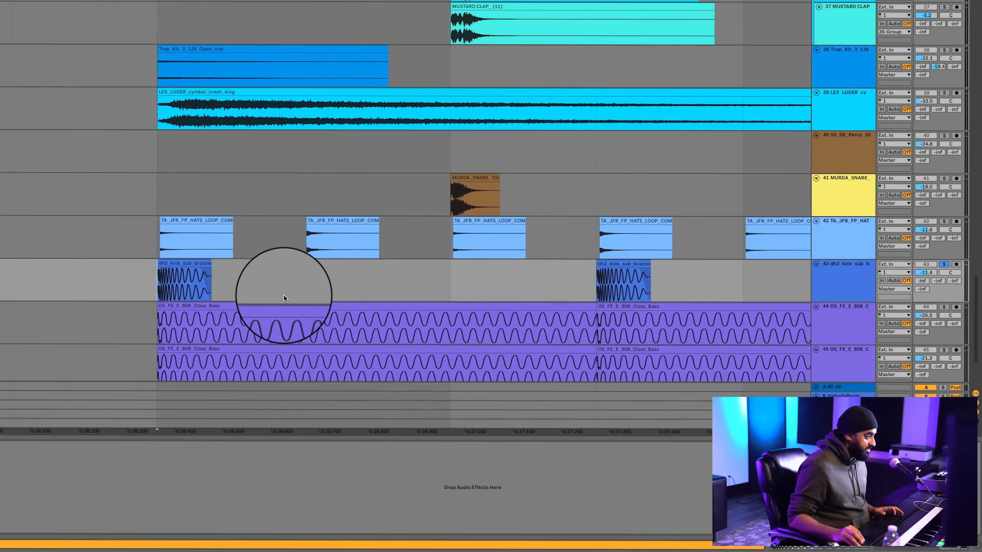
Select the first kick clip at about 0:36 on track 43 and review the track's UAD dbx 160 compressor
key("plus")
key("plus")
key("plus")
key("plus")
left_click(187, 262)
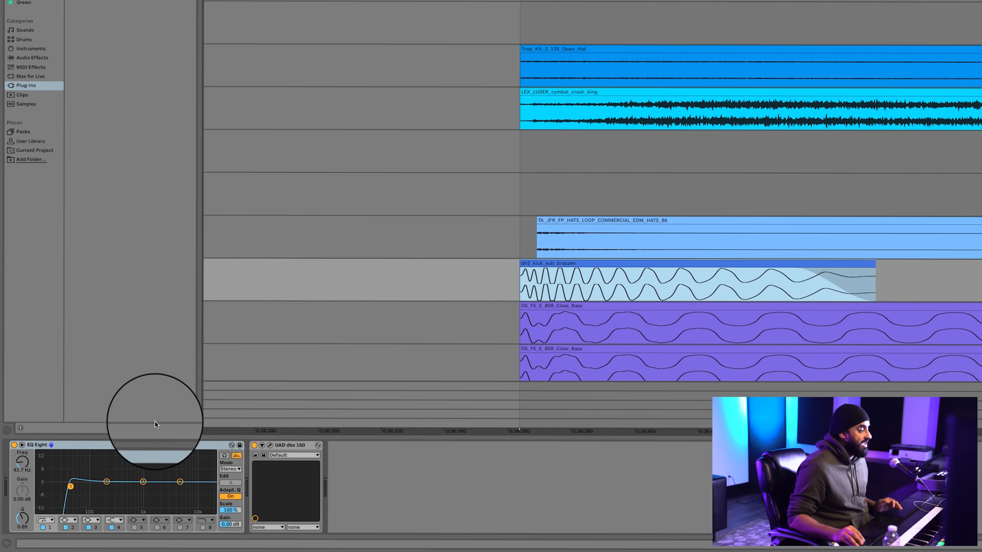
left_click(269, 445)
left_click_drag(864, 19, 333, 92)
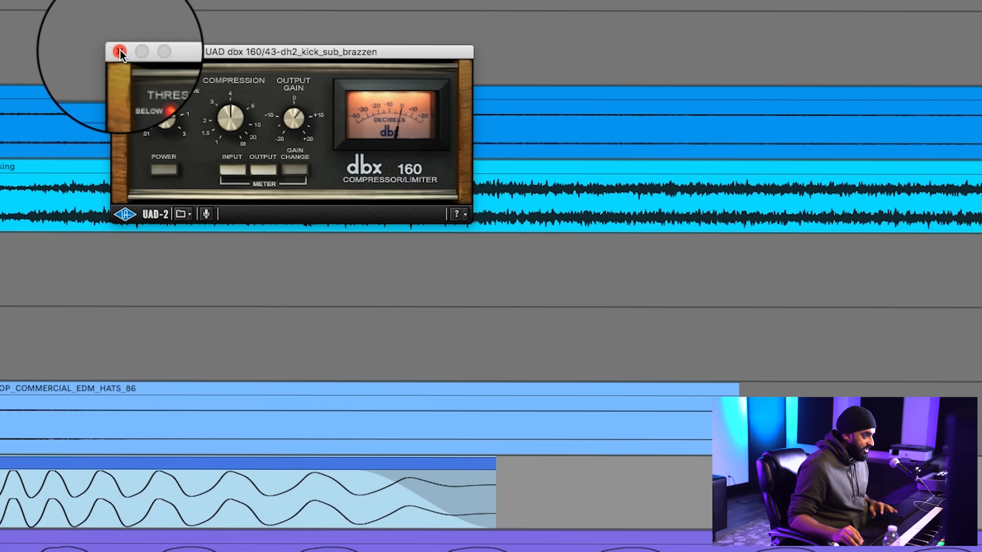
left_click(120, 52)
Play the soloed kick track from about 0:36 and follow its pattern along the timeline
key("minus")
key("minus")
key("minus")
key("minus")
key("minus")
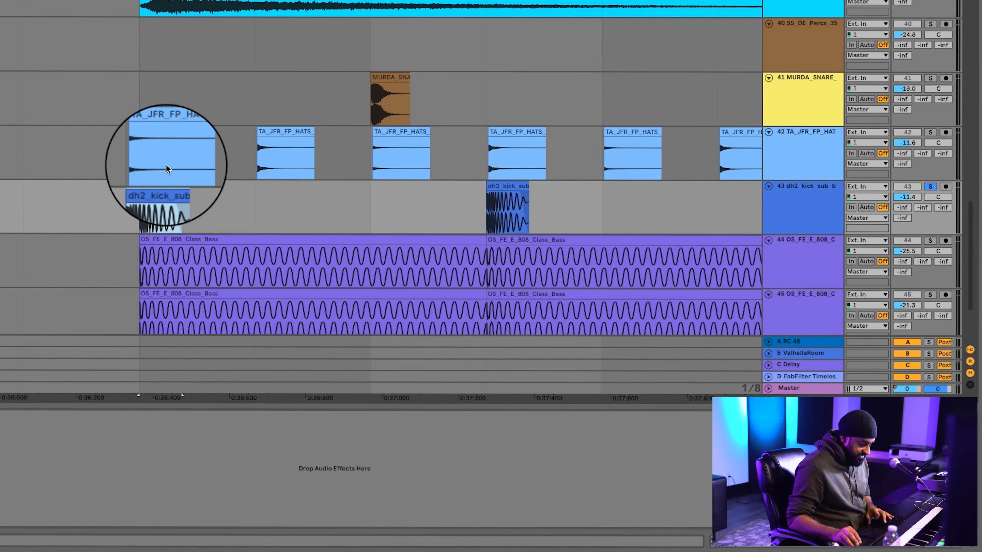
key("minus")
key("space")
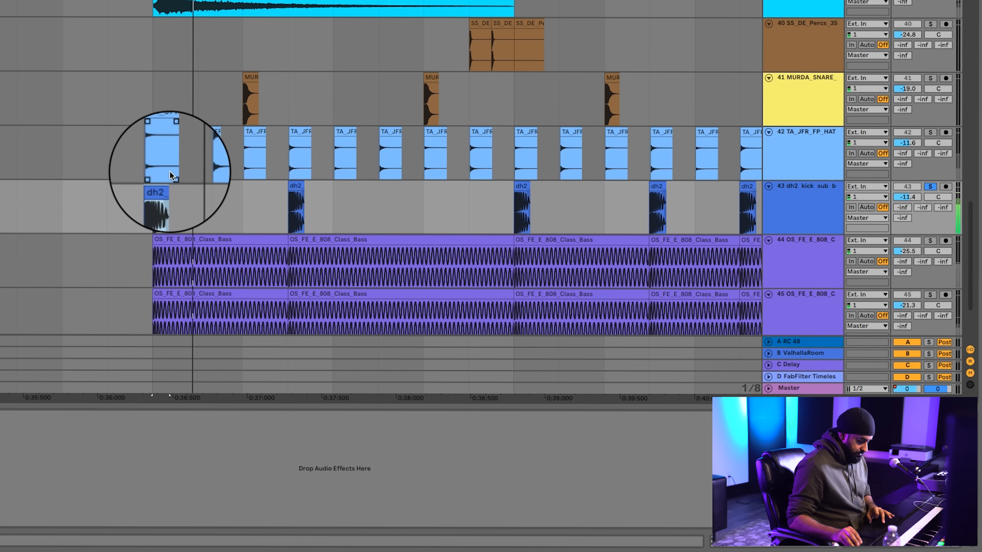
key("minus")
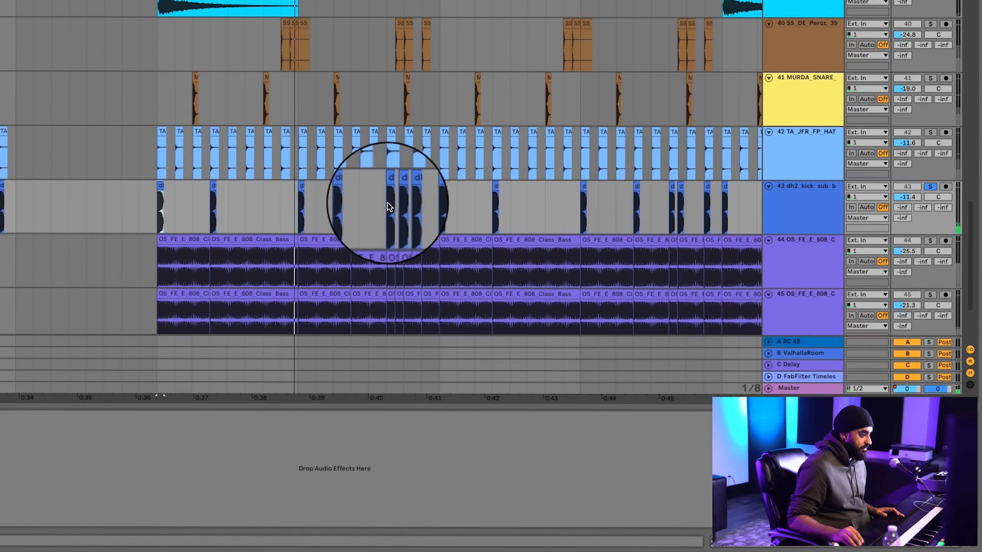
scroll(445, 172, "right", 2)
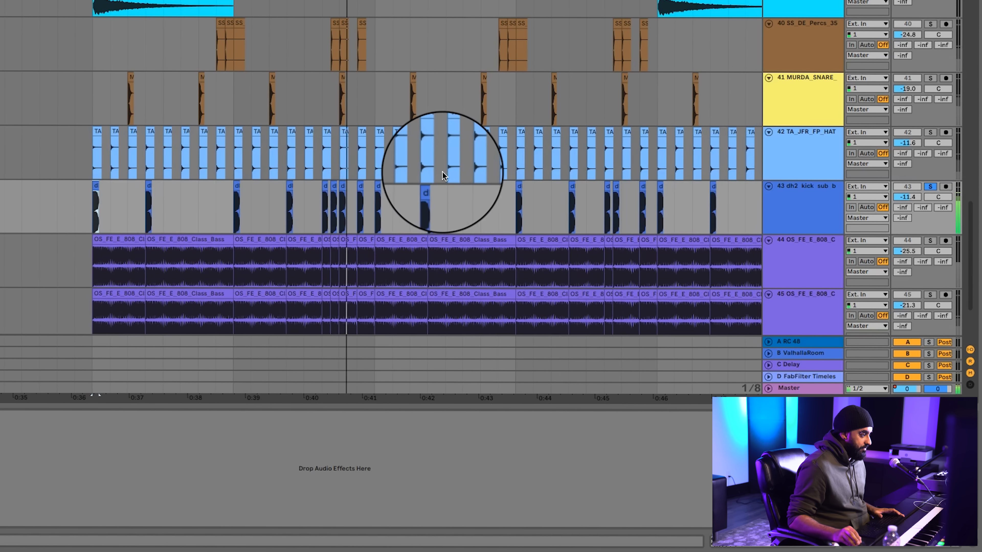
scroll(436, 226, "right", 5)
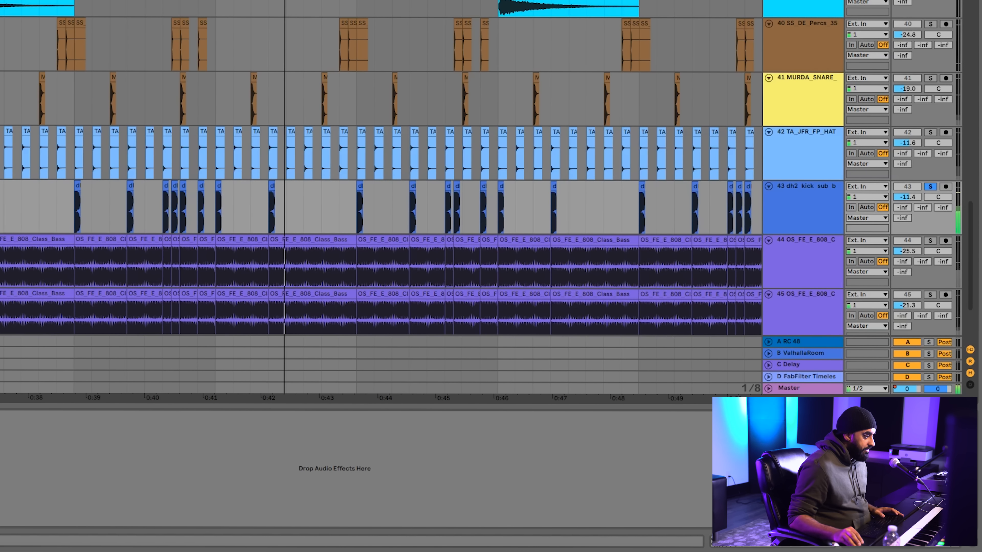
Solo track 44 OS_FE_E_808_Class_Bass in place of the kick track
left_click(804, 250)
left_click(796, 197)
left_click(798, 248)
left_click(930, 241)
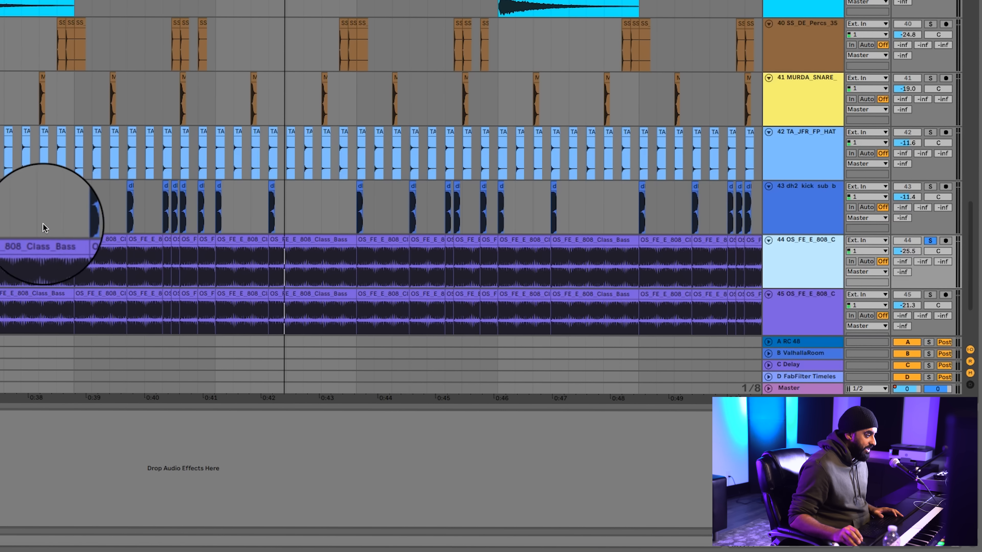
Select the first three 808 bass clips on track 44 from about 0:36 and listen to the soloed track from there
scroll(38, 223, "down", 3)
left_click_drag(32, 177, 417, 204)
left_click(25, 172)
left_click_drag(31, 174, 228, 163)
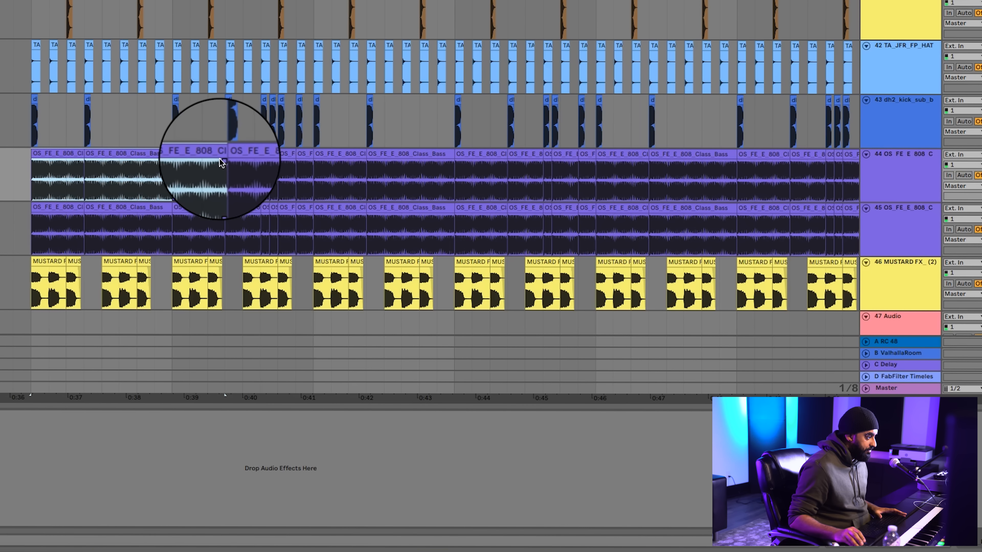
key("space")
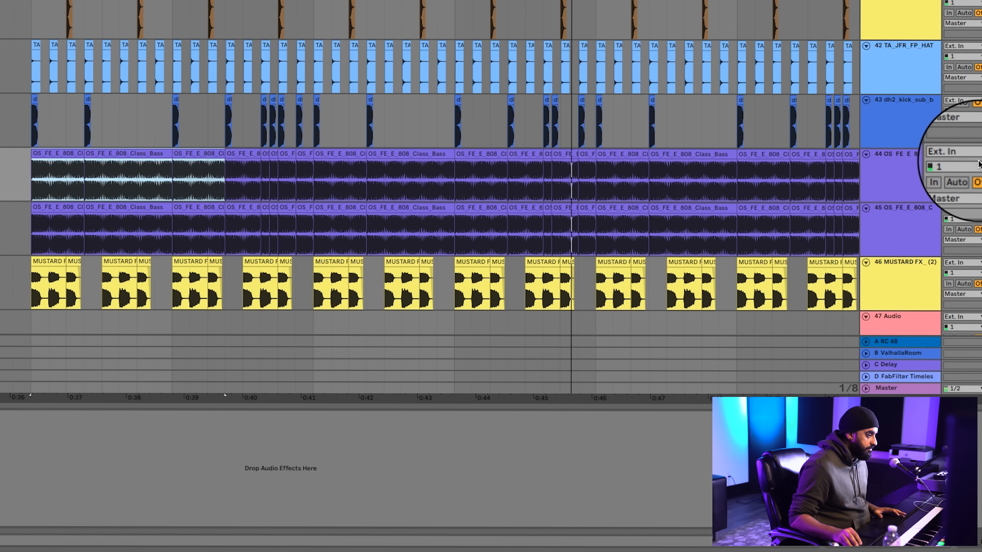
key("space")
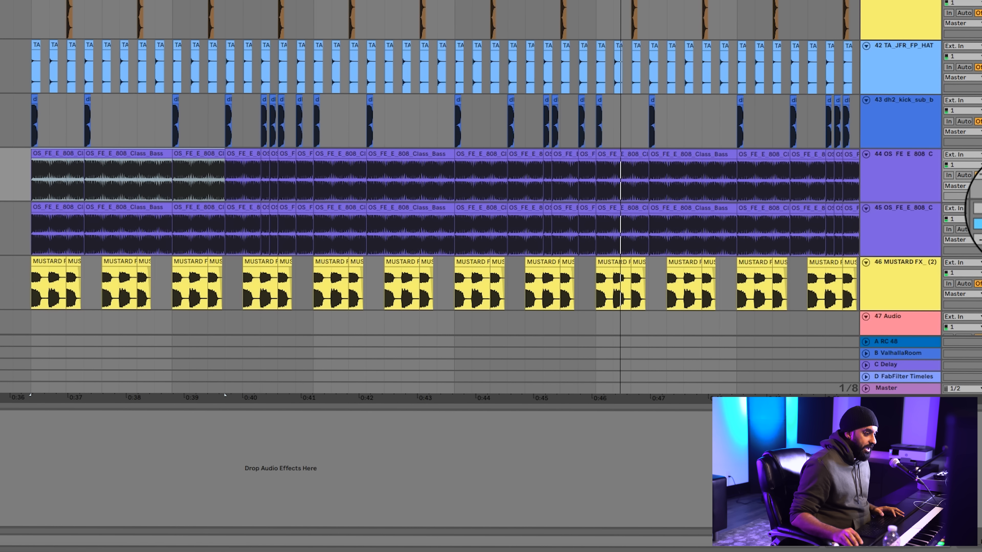
Solo the second 808 bass track, 45, and select its first clip at about 0:36
left_click(899, 220)
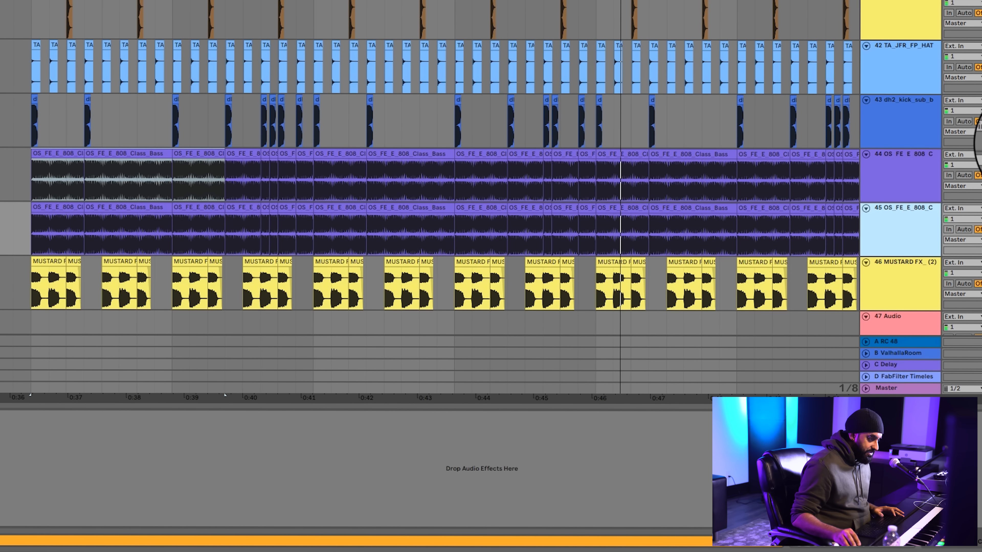
left_click(981, 157)
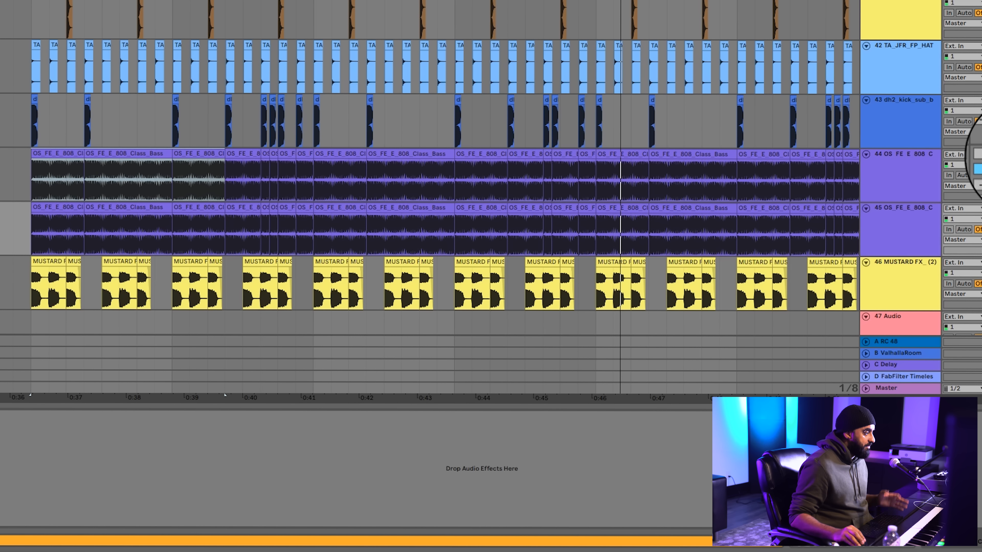
left_click(72, 206)
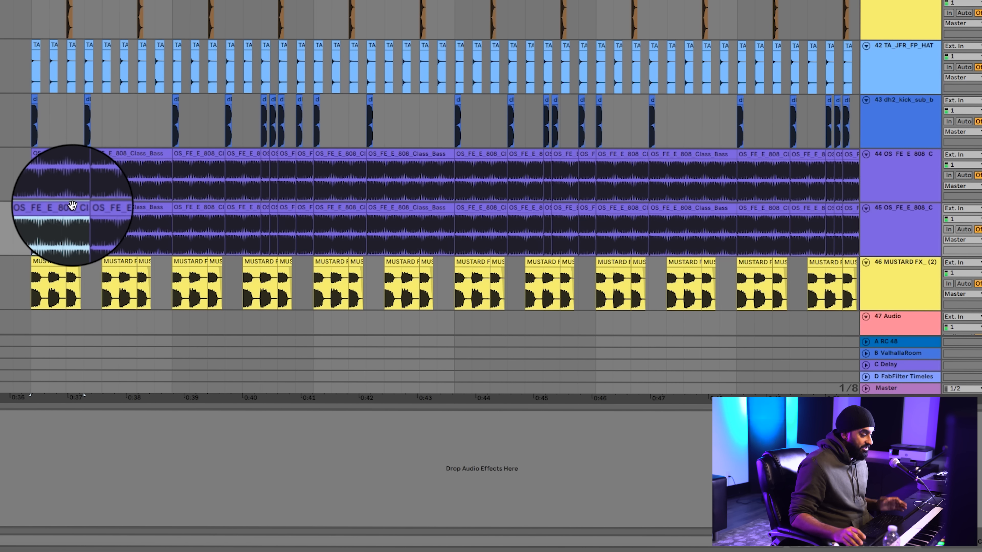
Show track 45's device chain and review its Decapitator and UAD Little Labs VOG plug-ins
scroll(73, 205, "left", 1)
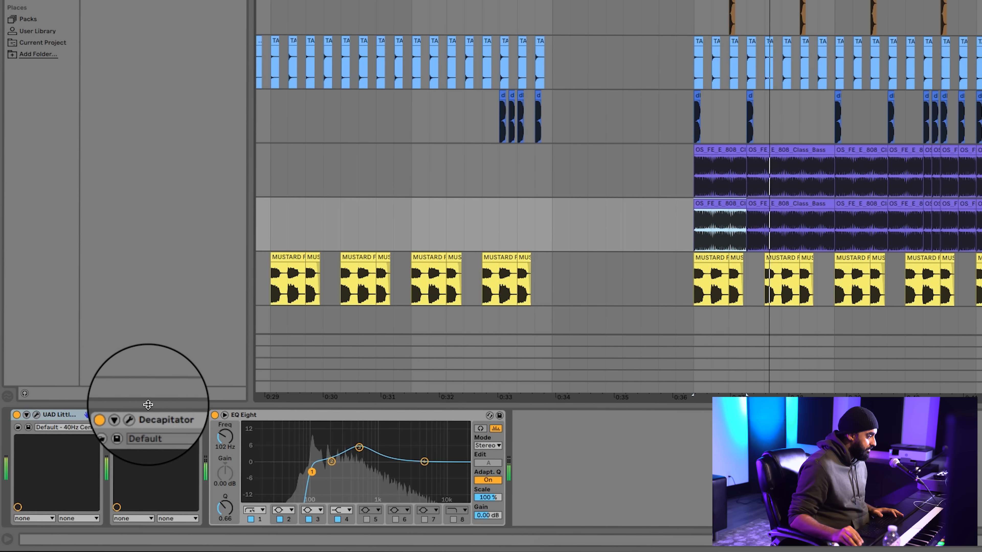
left_click(135, 415)
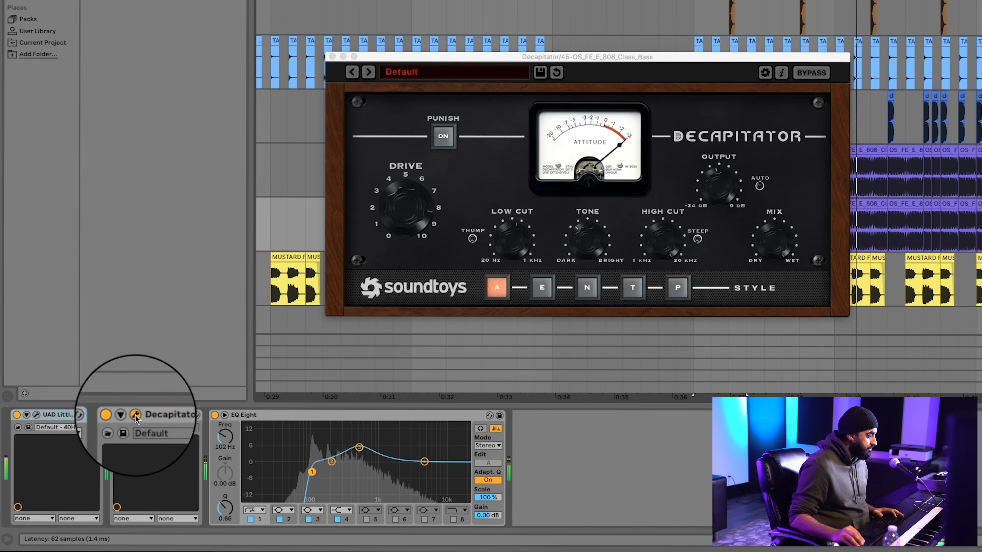
left_click(37, 415)
left_click_drag(435, 51, 523, 32)
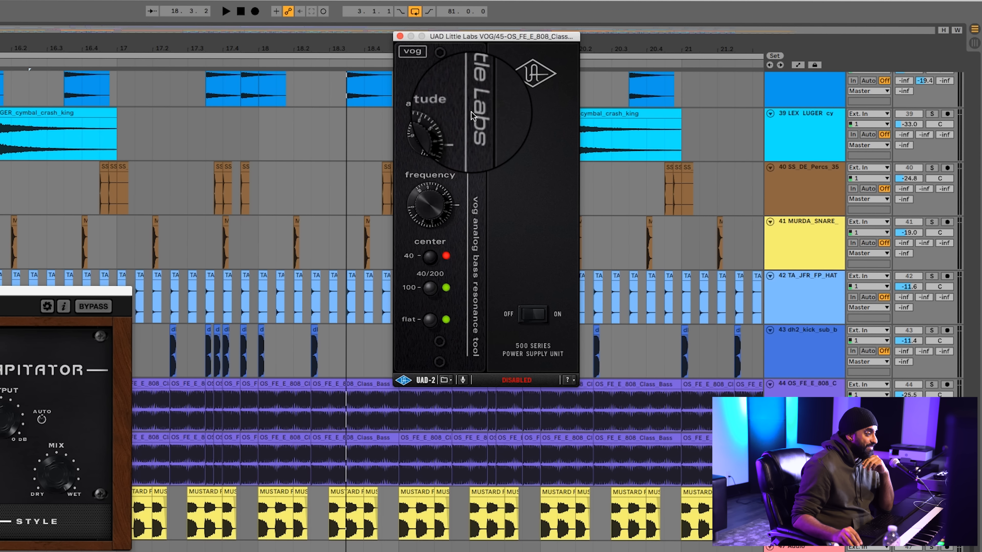
left_click(400, 37)
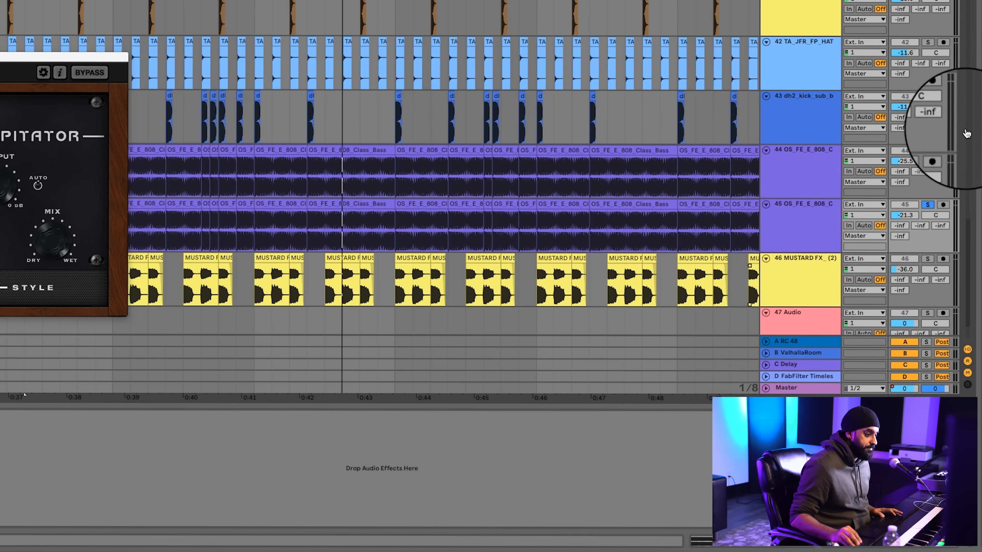
Solo bass track 44 alone for playback from about 0:37, and add track 45 to the solo to hear both layers
left_click(927, 151)
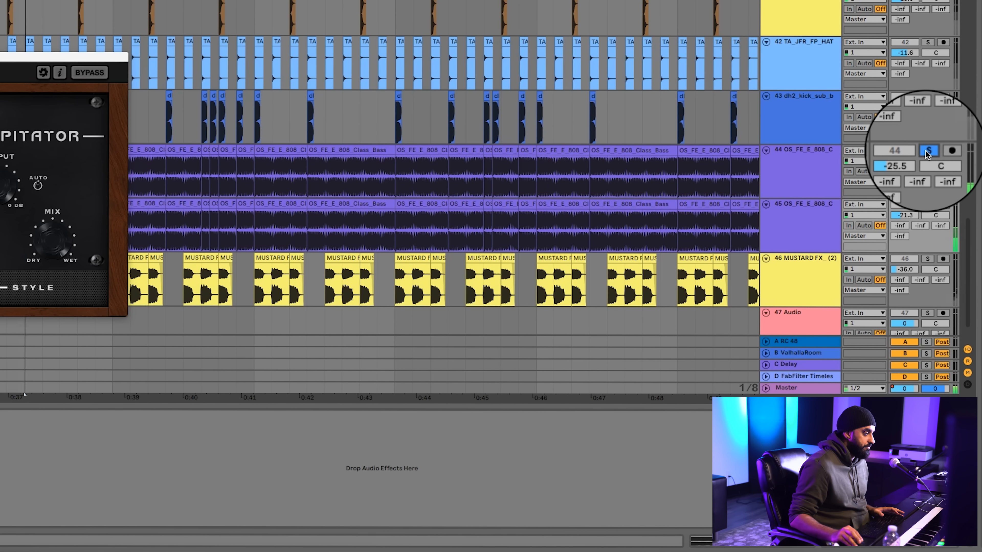
left_click(358, 182)
key("minus")
left_click(926, 205)
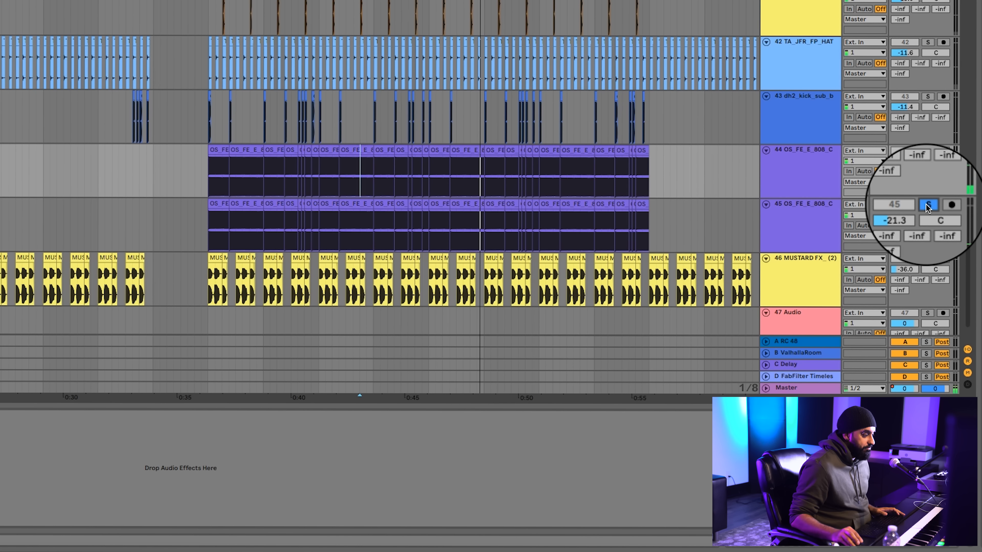
Clear the solo on bass tracks 44 and 45 and place the insert marker on track 46 MUSTARD FX_ (2) at about 0:35
scroll(461, 191, "down", 3)
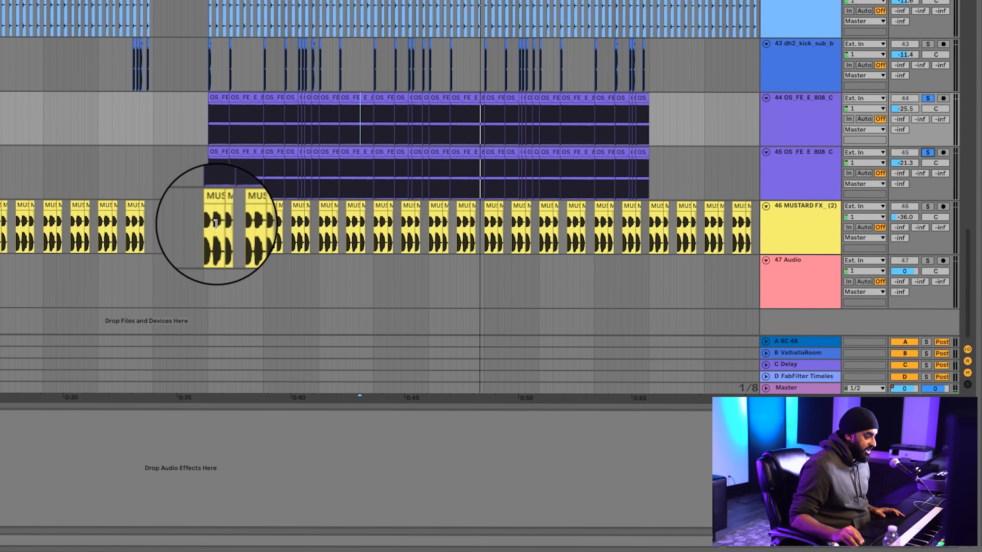
left_click(194, 240)
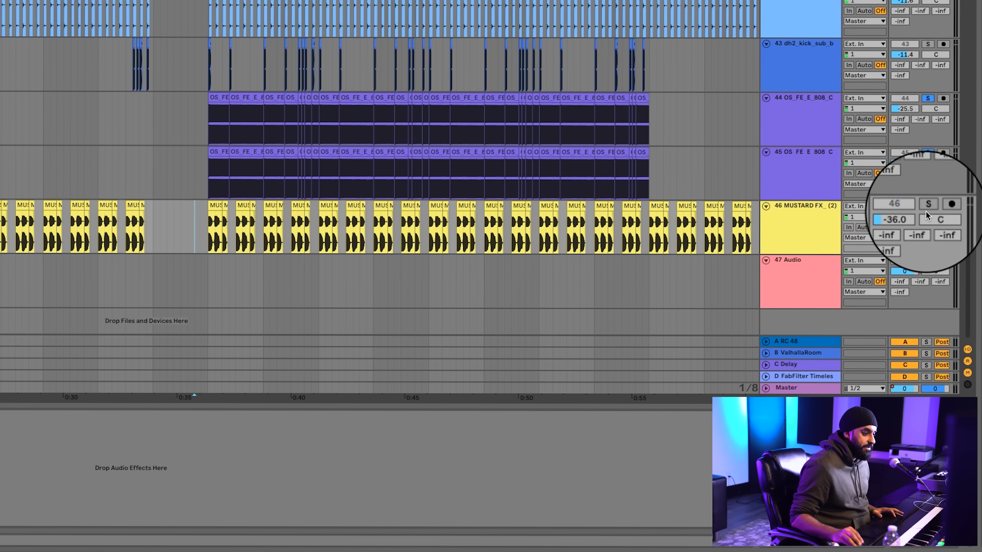
left_click(927, 150)
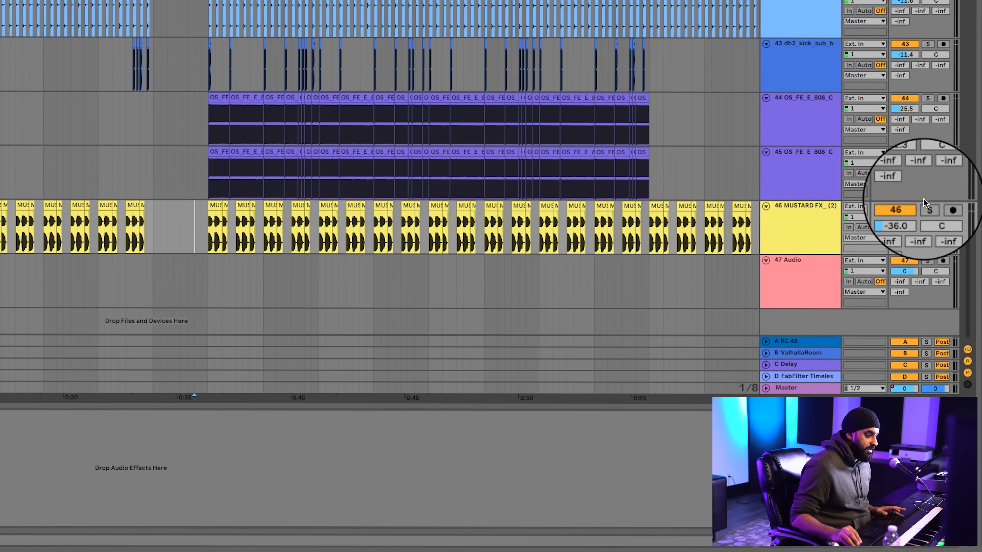
Lengthen the first three MUSTARD FX clips on track 46 to half a bar each and play them from bar 3
scroll(671, 209, "left", 5)
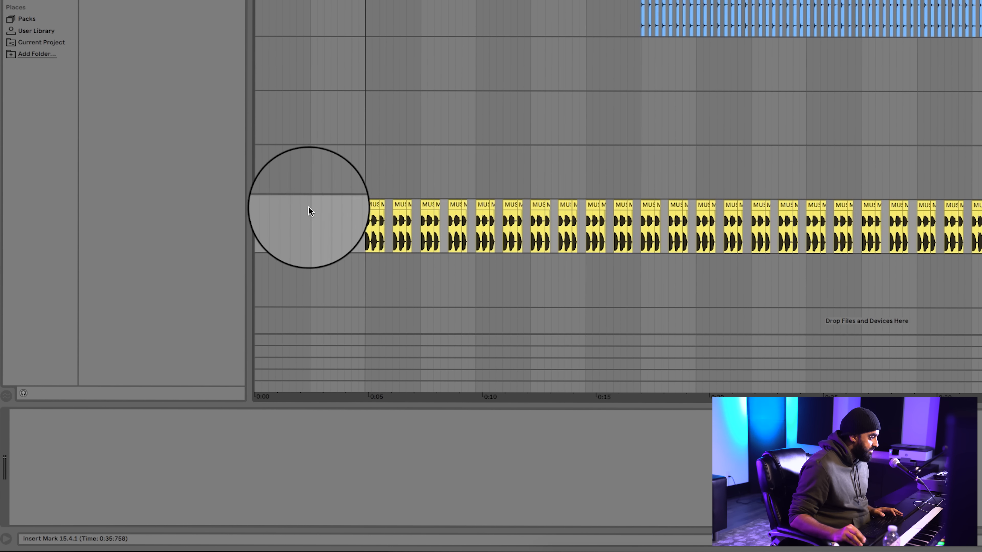
left_click_drag(378, 203, 698, 193)
key("ctrl+z")
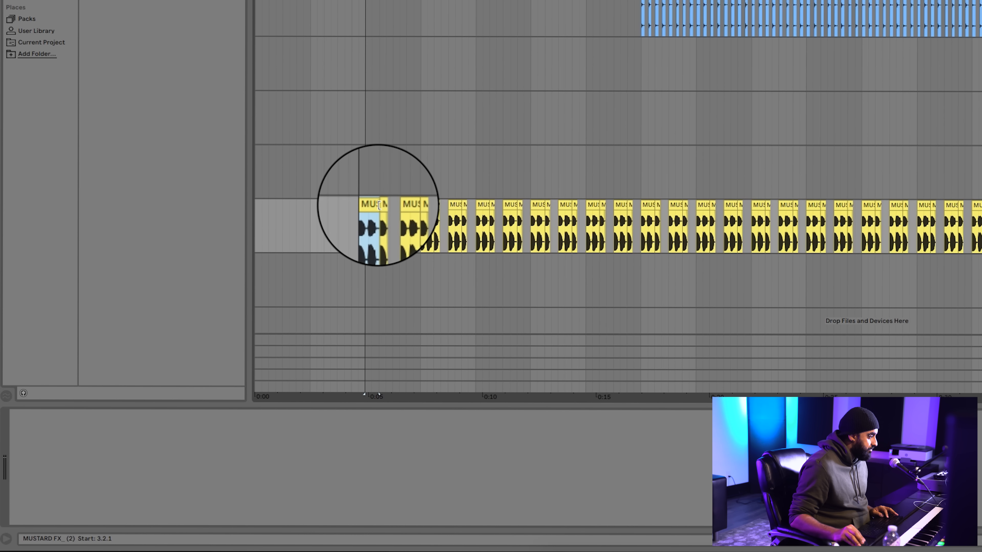
left_click_drag(377, 203, 388, 201)
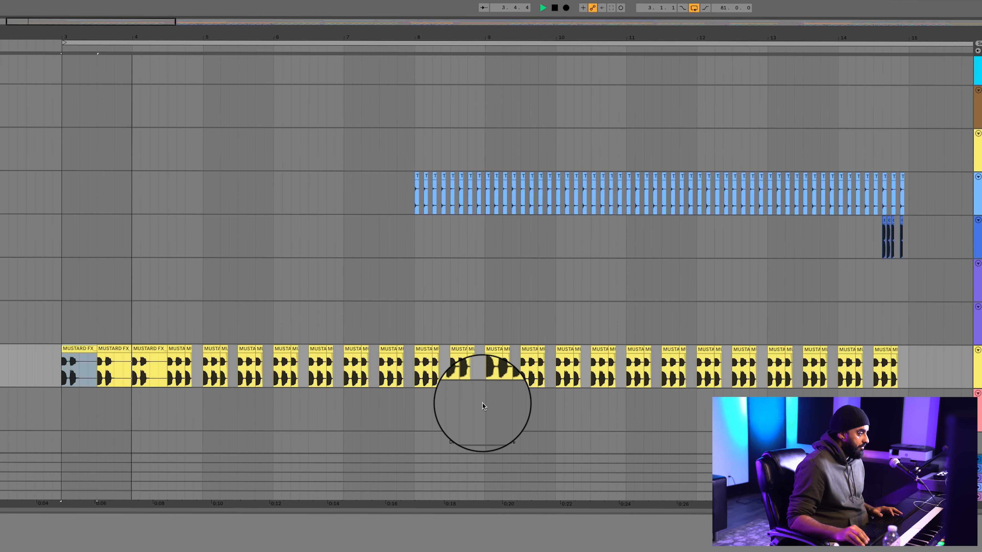
key("space")
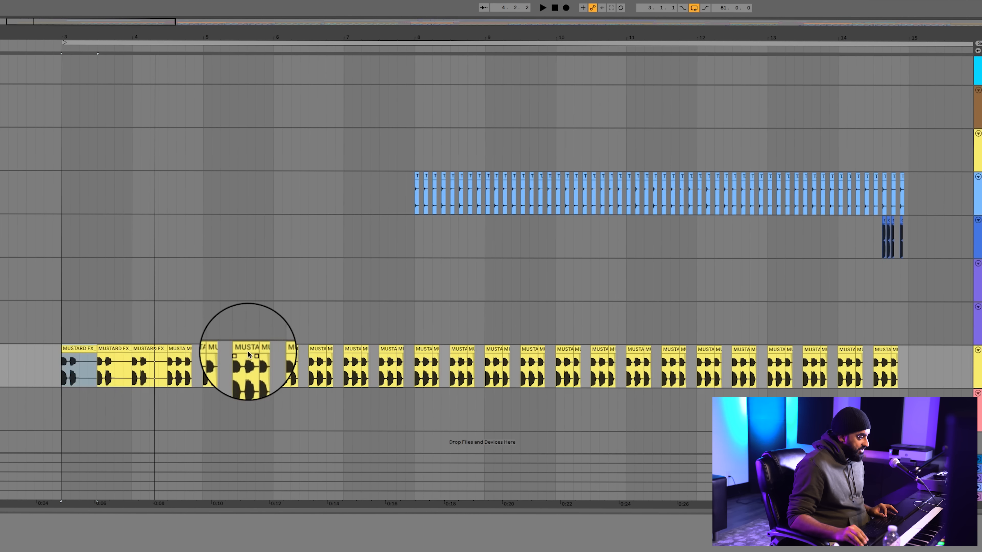
Undo the lengthening of the first three MUSTARD FX clips on track 46 and play the pattern again from bar 3
key("ctrl+z")
key("ctrl+z")
key("ctrl+z")
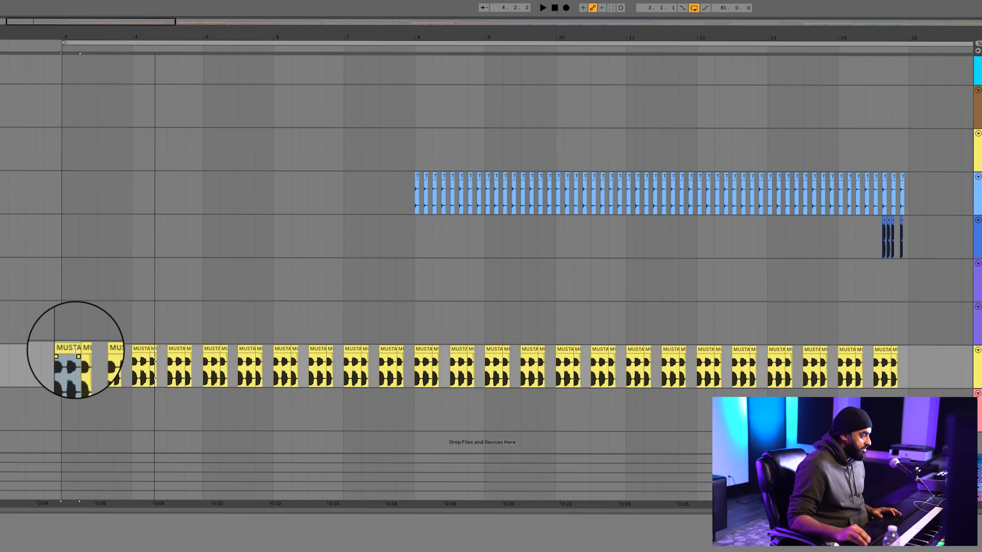
key("space")
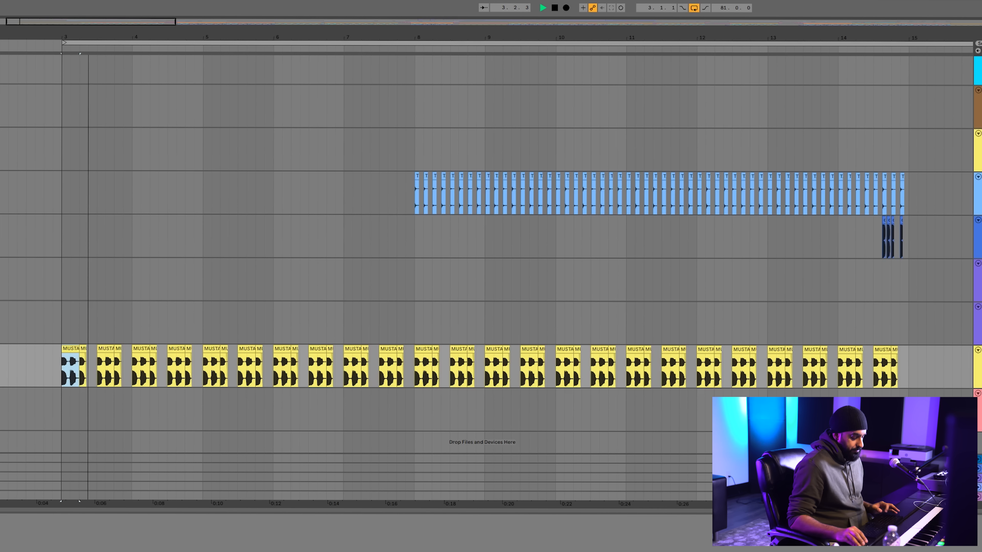
Stop playback and select the MUSTARD FX clip that starts at bar 16 on track 46
left_click(924, 372)
key("minus")
key("minus")
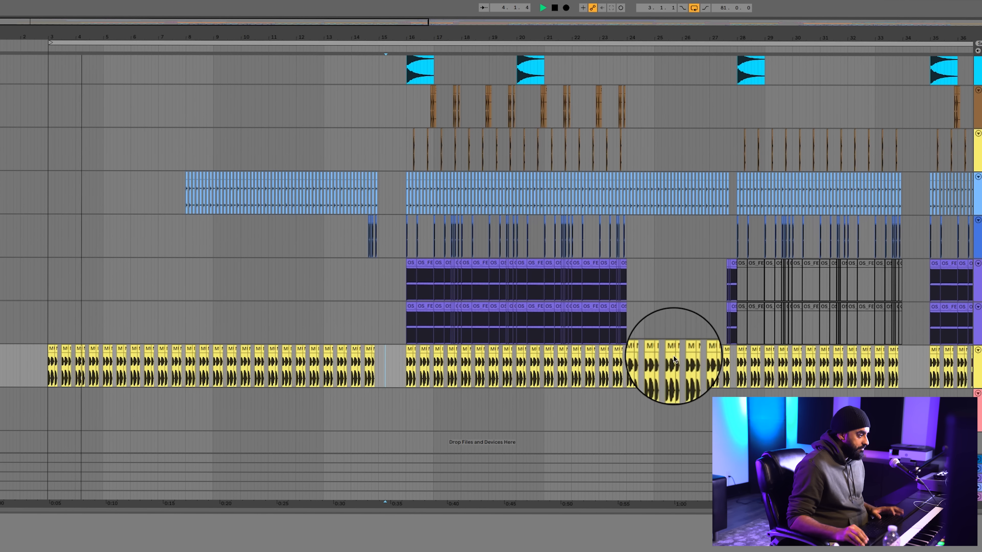
left_click(402, 370)
key("space")
key("plus")
key("plus")
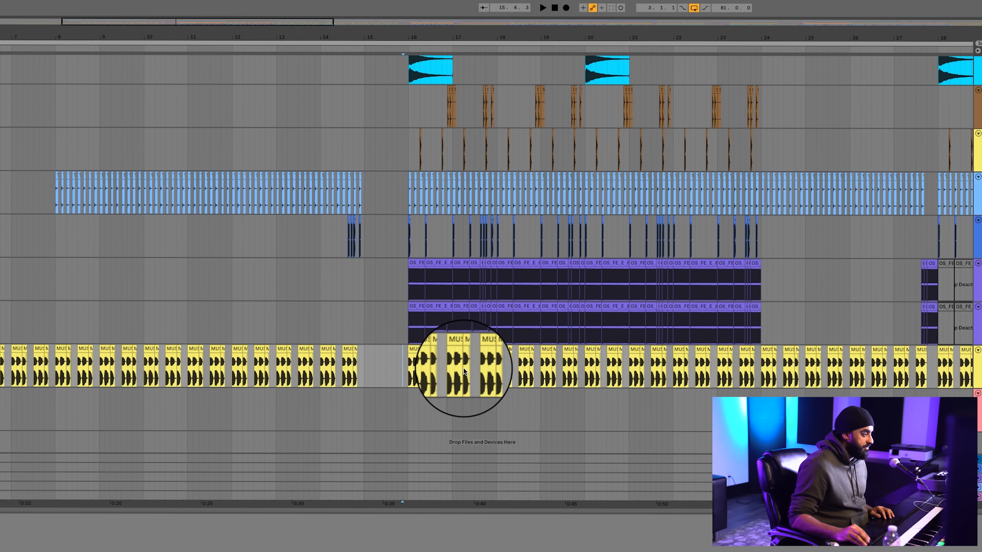
left_click(413, 364)
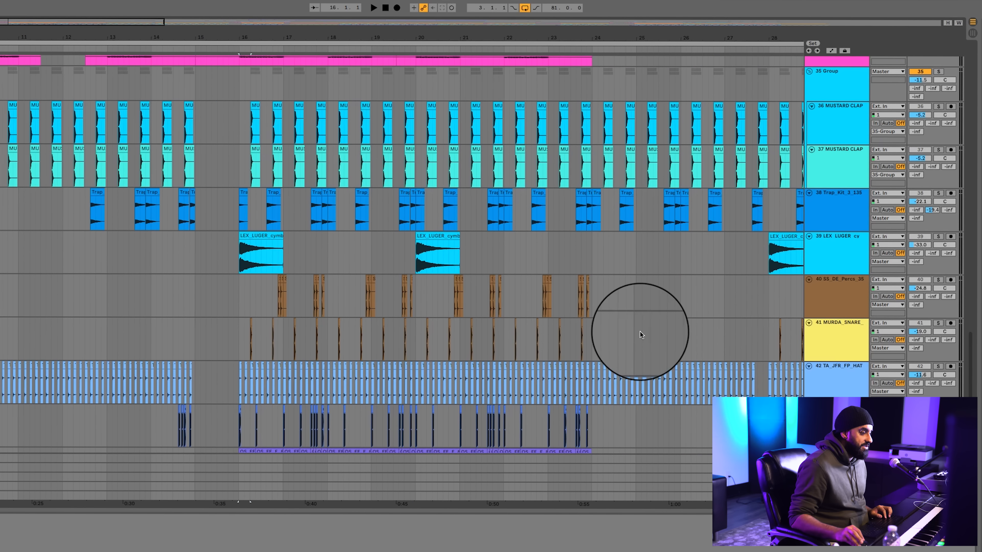
Add group 35 and the drum tracks below it to the solo and play them from bar 16
scroll(827, 348, "up", 10)
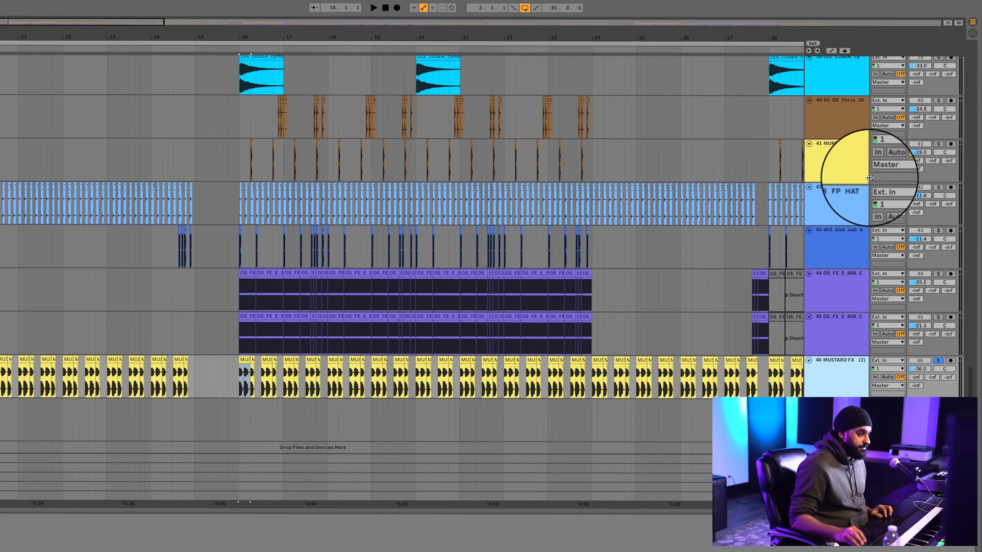
left_click(938, 103)
scroll(735, 124, "up", 1)
key("space")
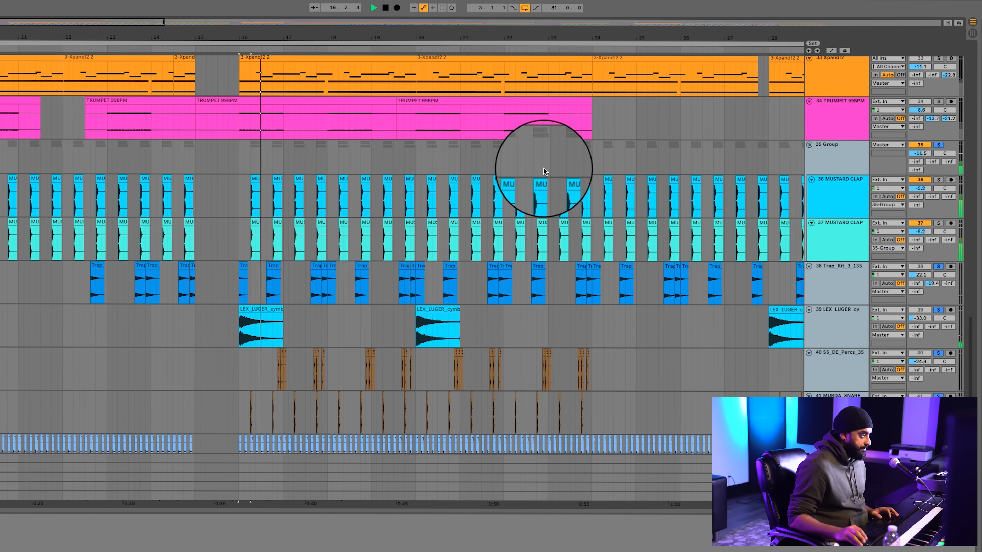
scroll(412, 158, "up", 3)
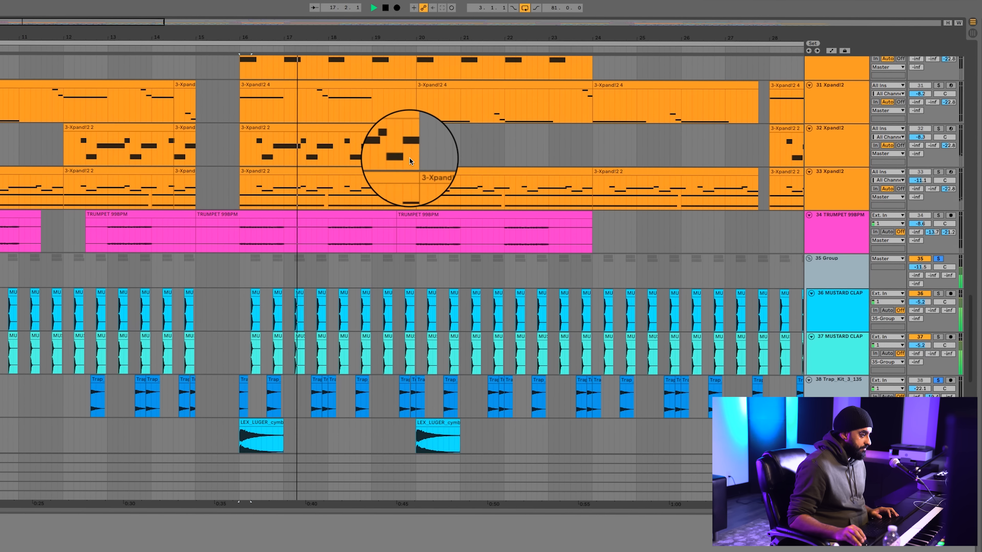
Add instrument tracks 29 through 34 to the solo and play from just before bar 16
left_click(855, 228)
scroll(856, 229, "up", 3)
left_click(837, 125, "shift")
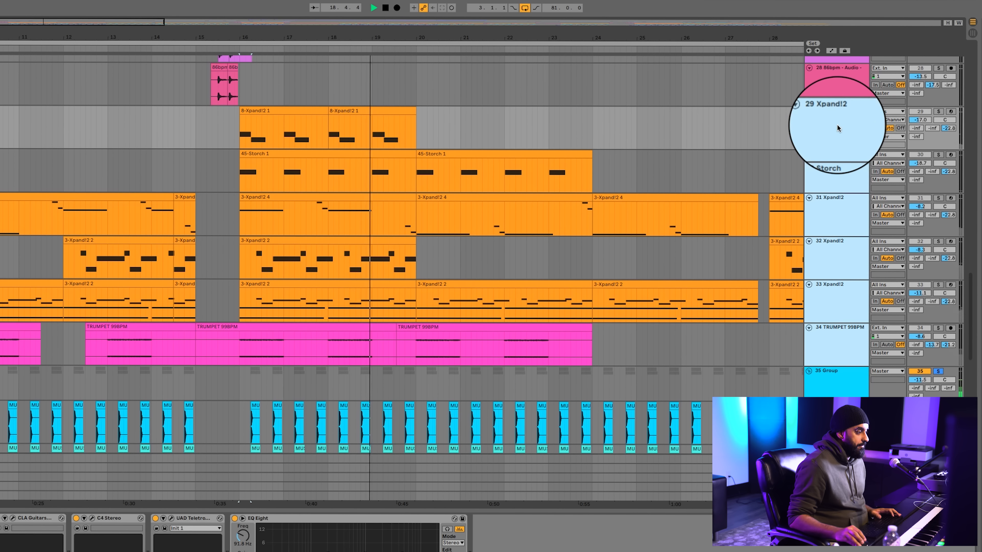
key("space")
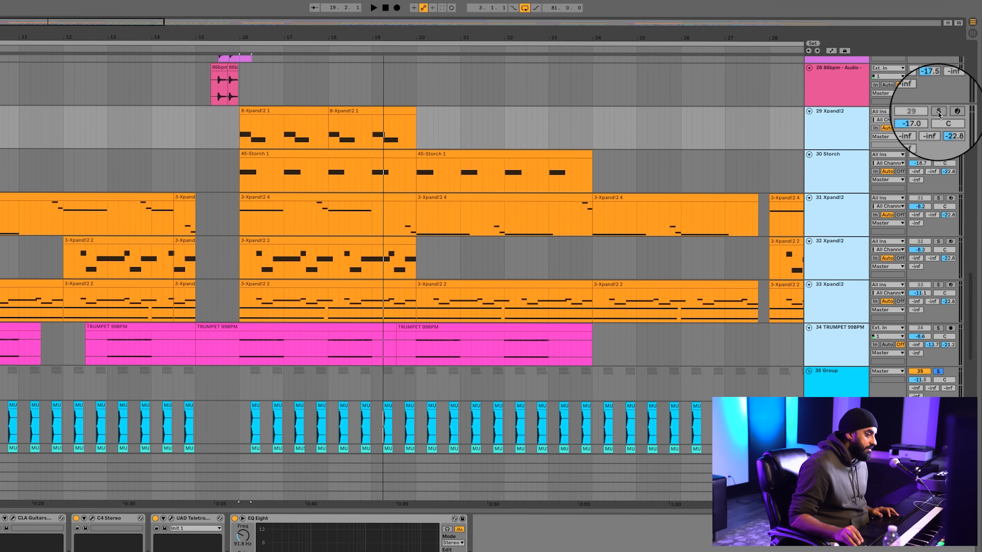
left_click(938, 112)
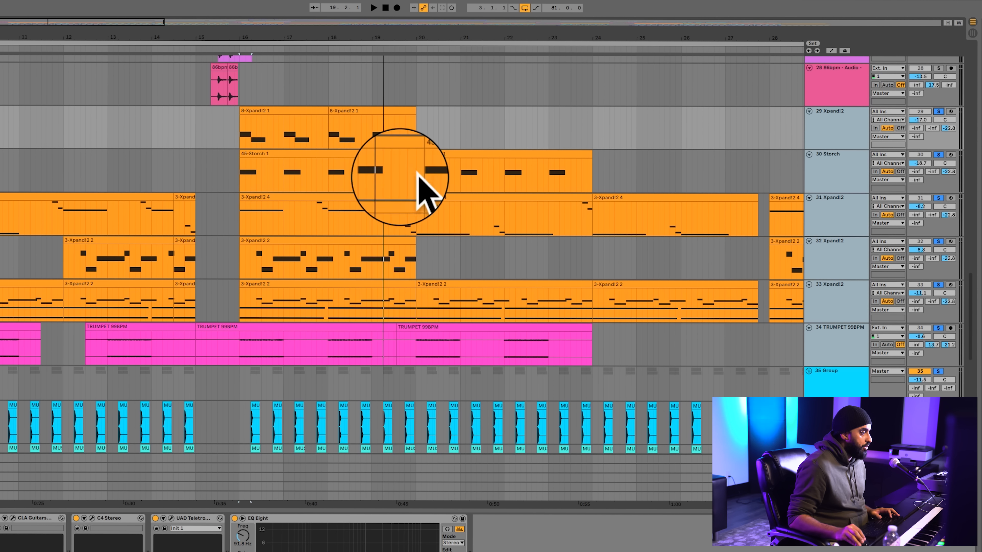
left_click(235, 129)
key("space")
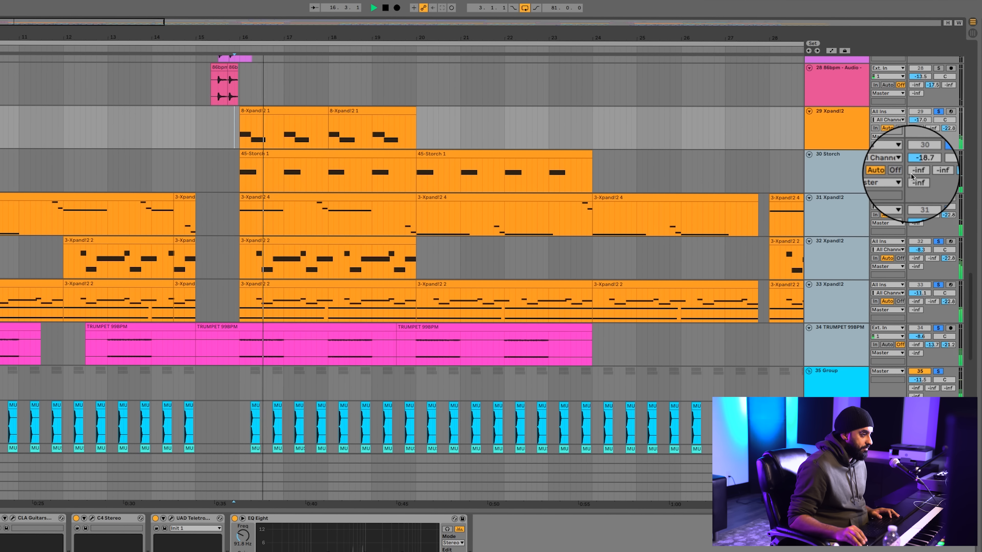
Place the insert marker on track 26 at bar 15 beside the gunshot clips on tracks 26 to 28, and stop playback
left_click(846, 117)
scroll(835, 157, "up", 3)
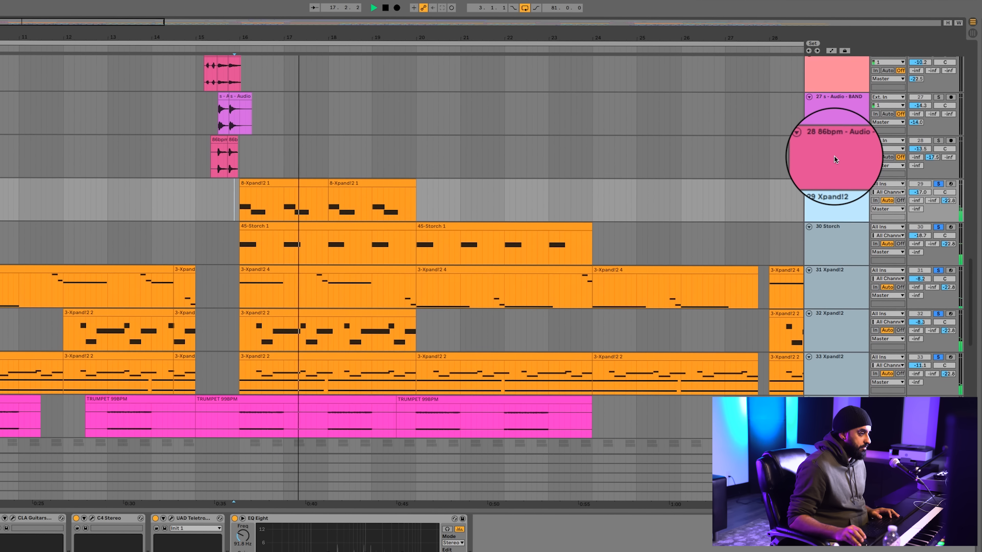
scroll(834, 156, "up", 2)
left_click(197, 123)
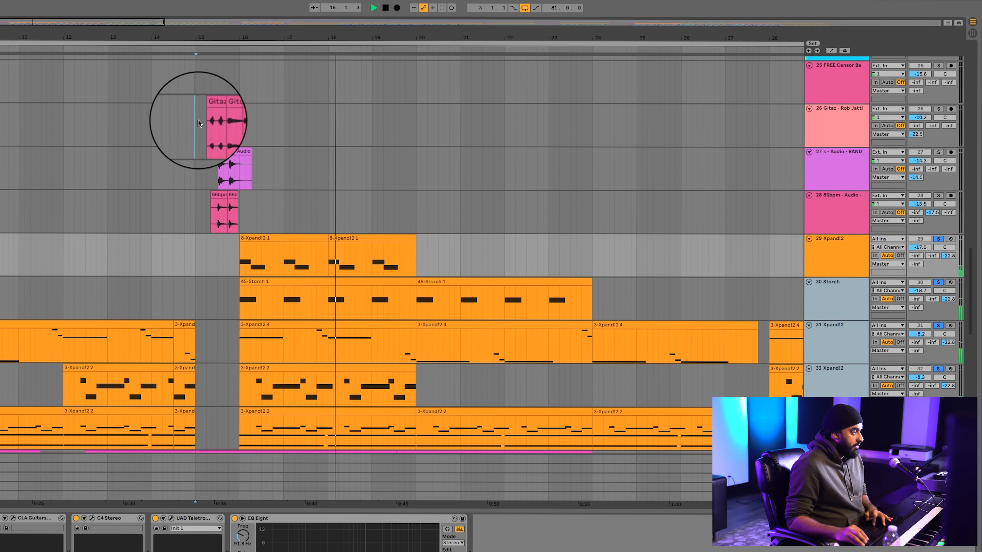
key("plus")
key("plus")
key("plus")
key("plus")
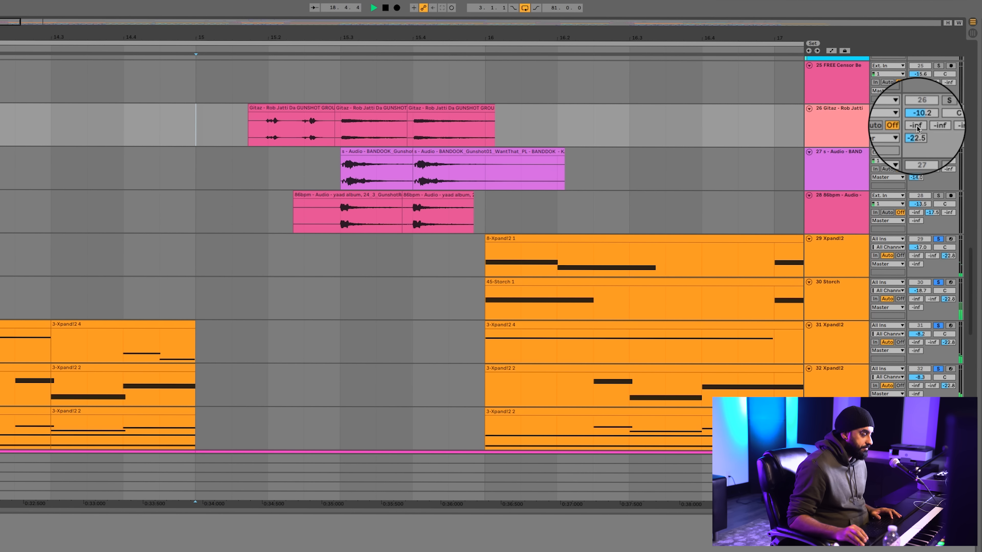
key("space")
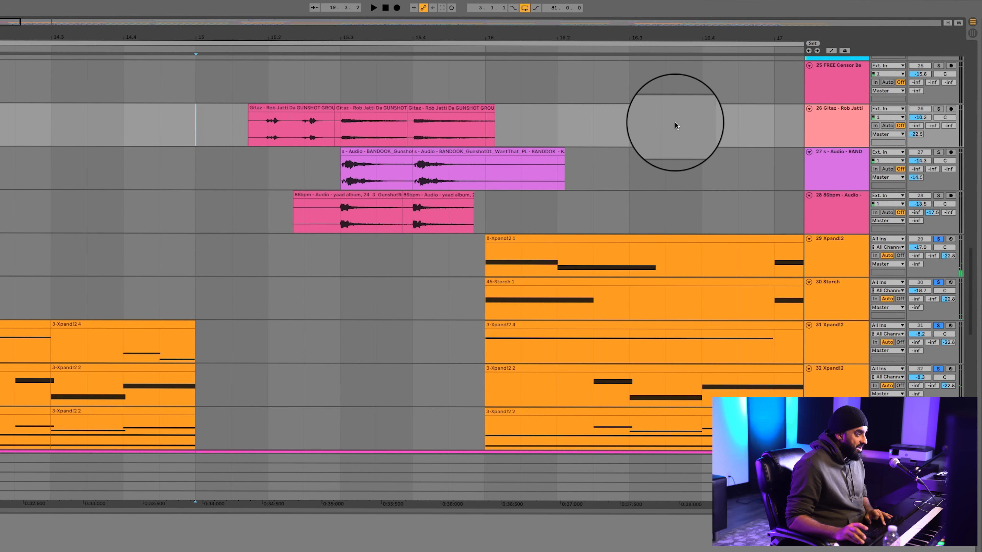
Check where the gunshots occur across the song, return the marker to bar 15, and solo tracks 26, 27 and 28 alone
key("minus")
key("minus")
key("minus")
key("minus")
key("minus")
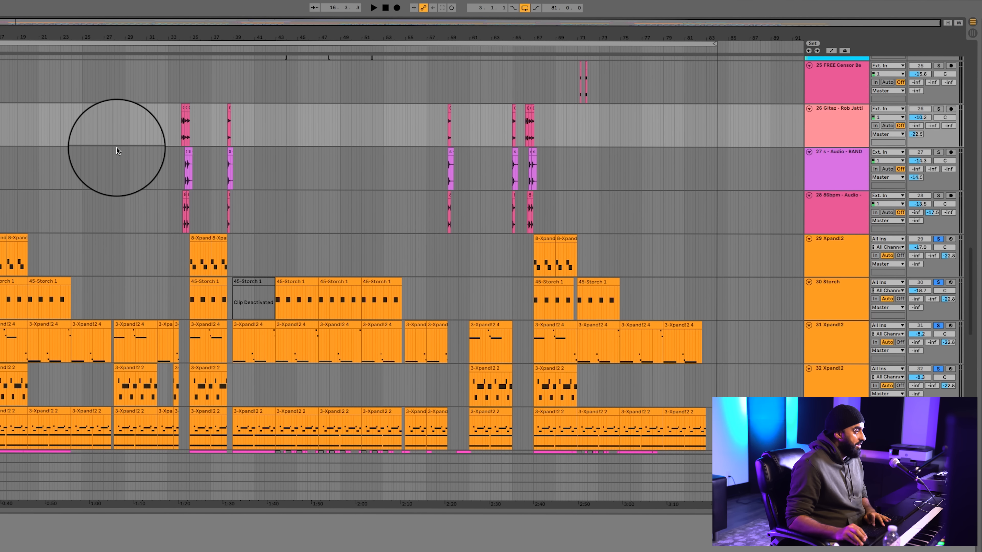
key("plus")
key("plus")
key("plus")
key("plus")
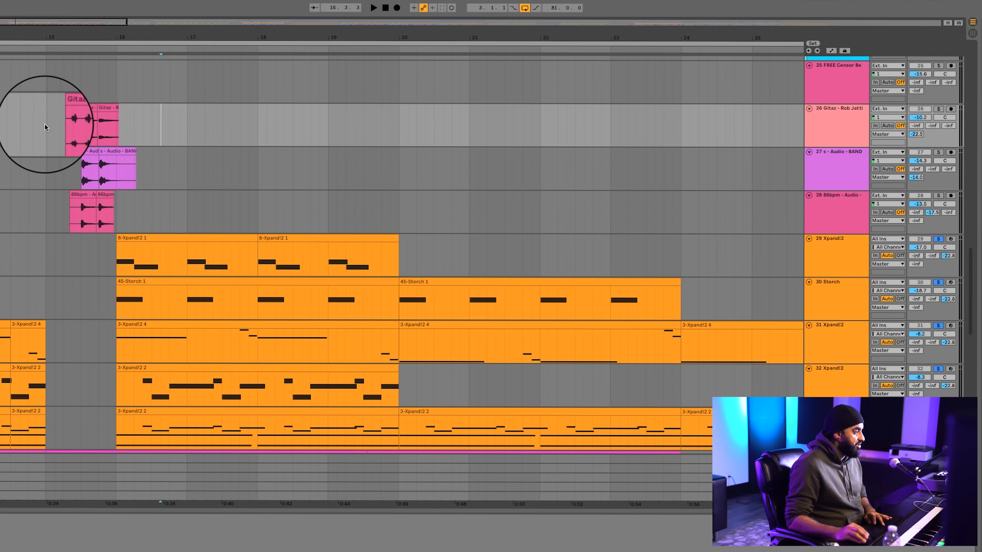
left_click(45, 128)
key("plus")
key("plus")
key("plus")
left_click(829, 225, "shift")
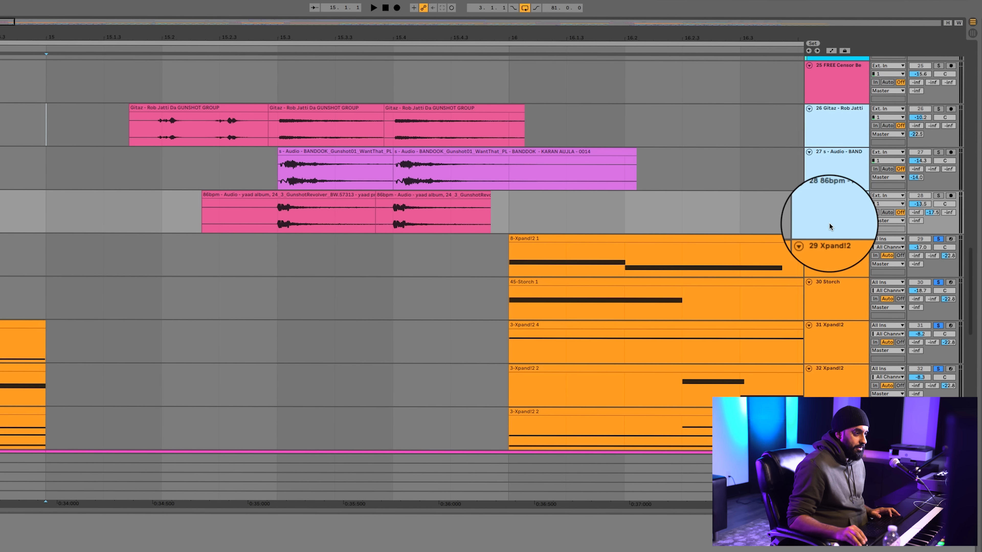
left_click(938, 109)
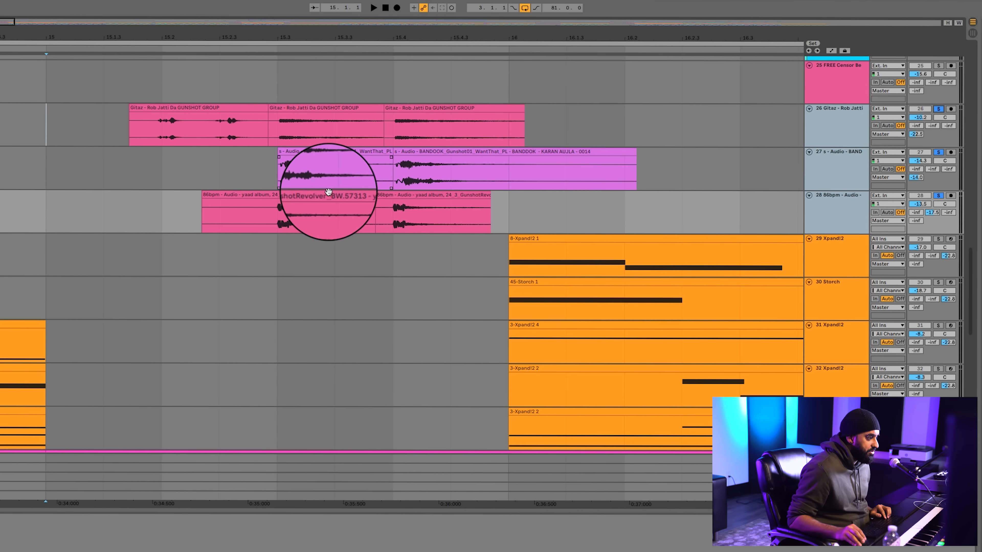
Select the gunshot clips on tracks 27 and 28 from 15.2, take track 26 out of the solo and play the two layers
left_click(318, 193)
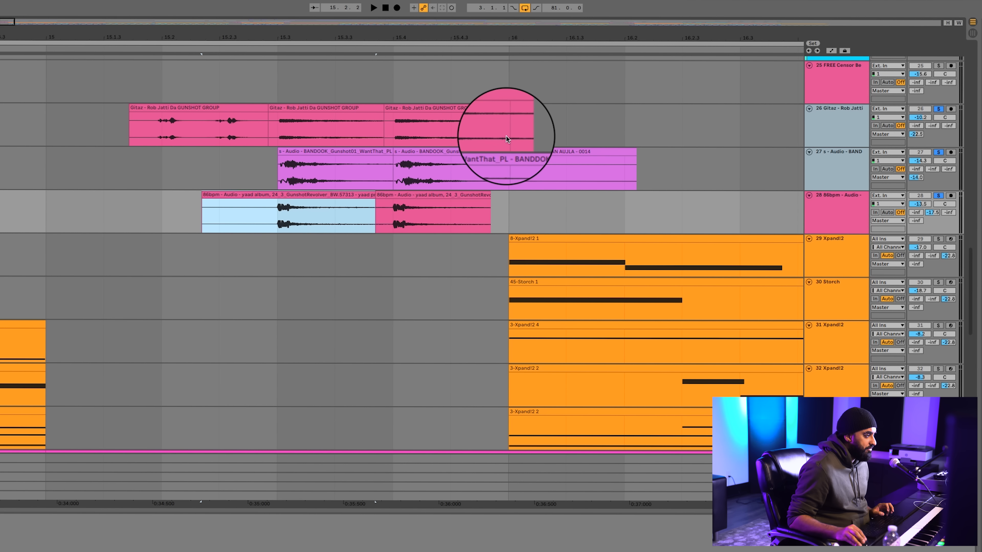
left_click(500, 149, "shift")
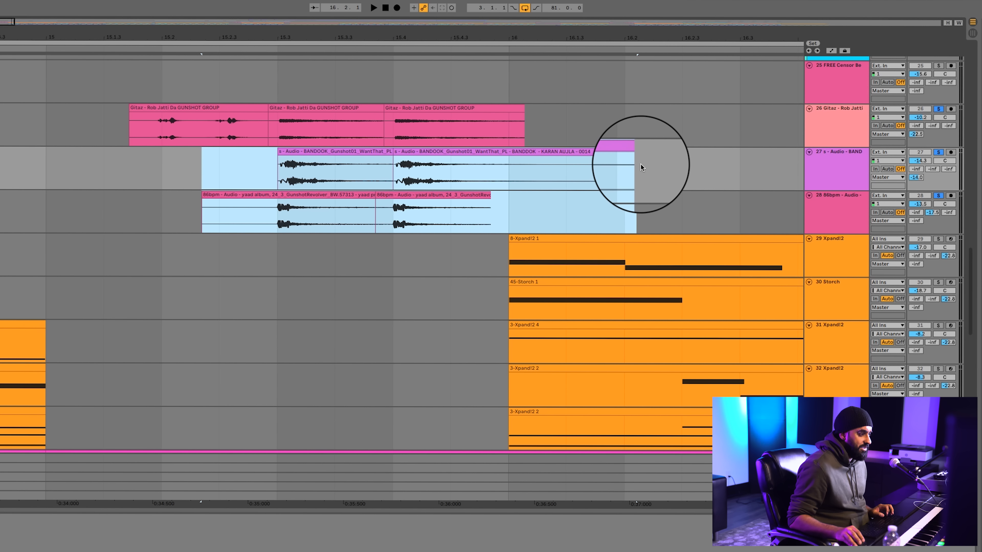
left_click_drag(673, 160, 165, 215)
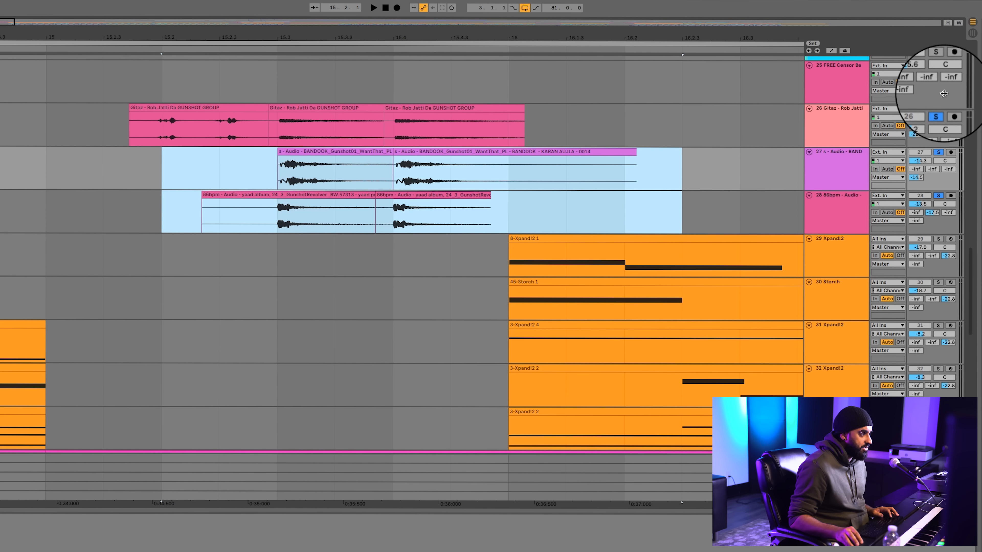
left_click(935, 109)
key("space")
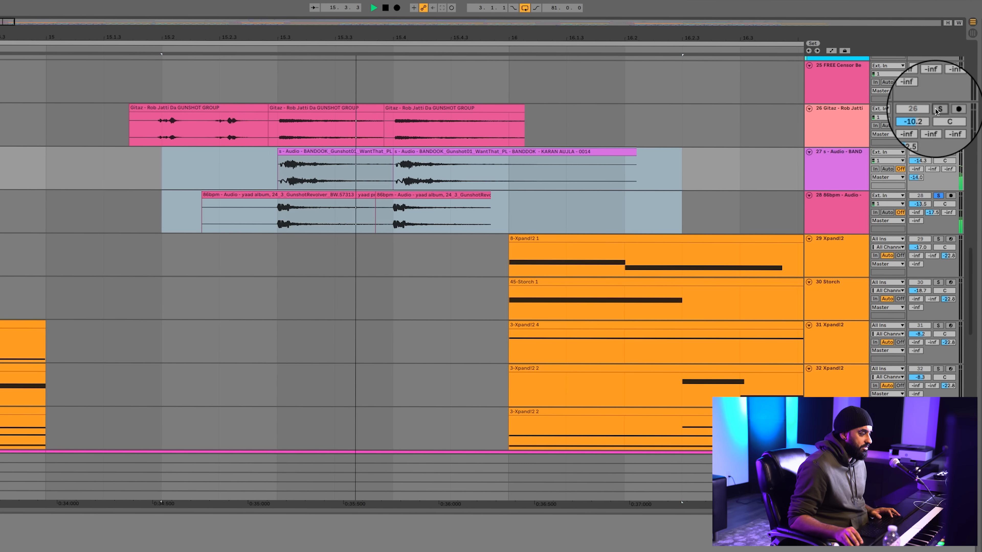
Return track 26 to the solo and play all three gunshot layers together from bar 15
left_click(935, 108)
left_click(158, 109)
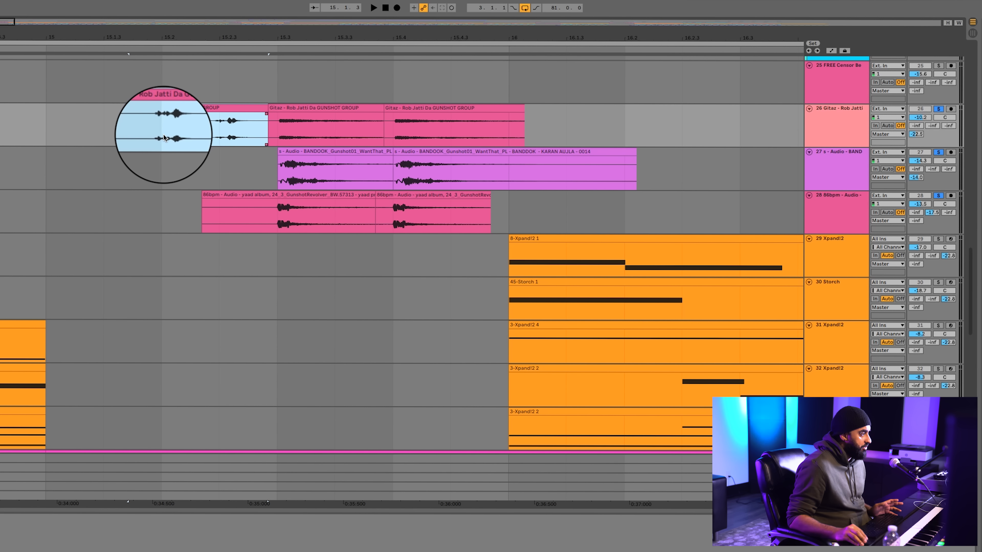
left_click(42, 131)
key("space")
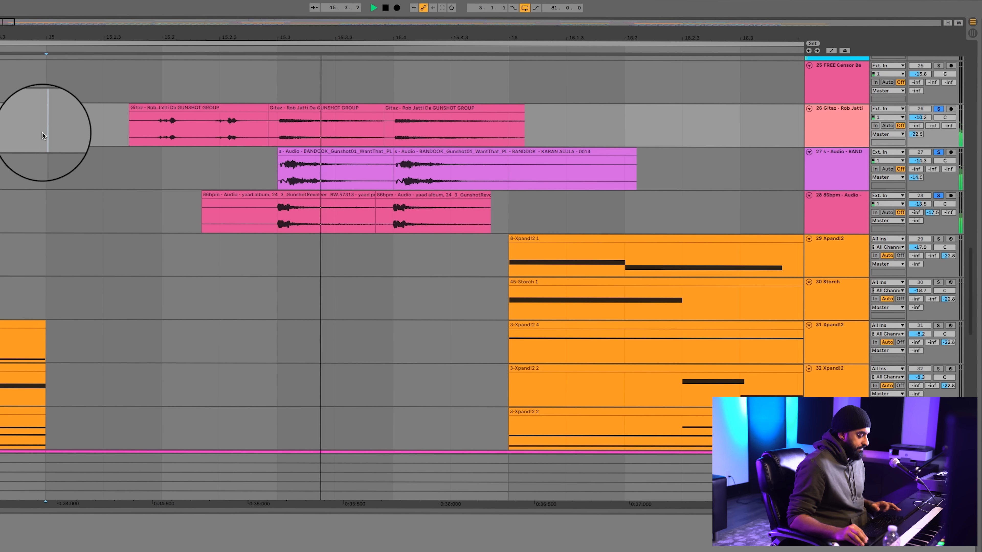
key("minus")
key("minus")
key("space")
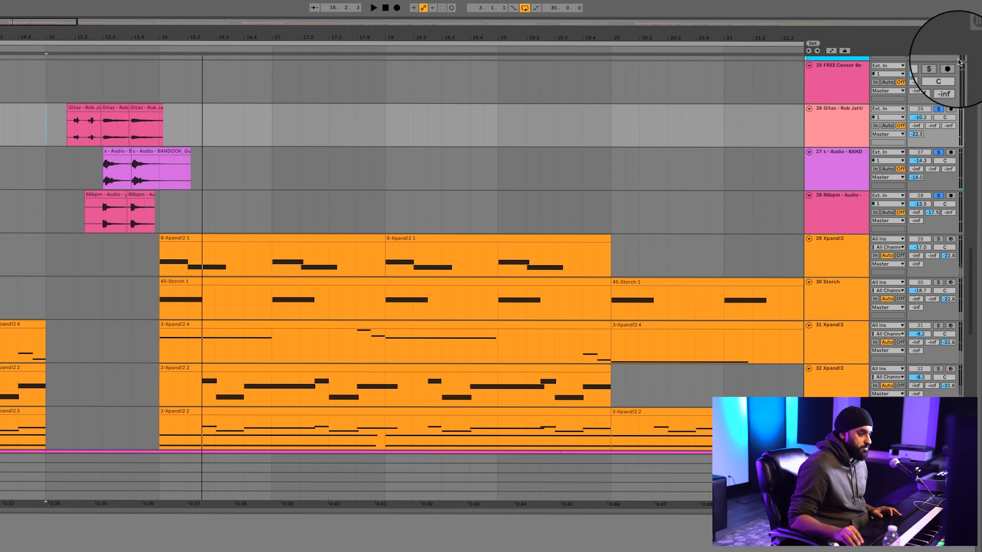
Clear the solo on gunshot tracks 26 to 28 and briefly play the full arrangement from bar 15
left_click(938, 111)
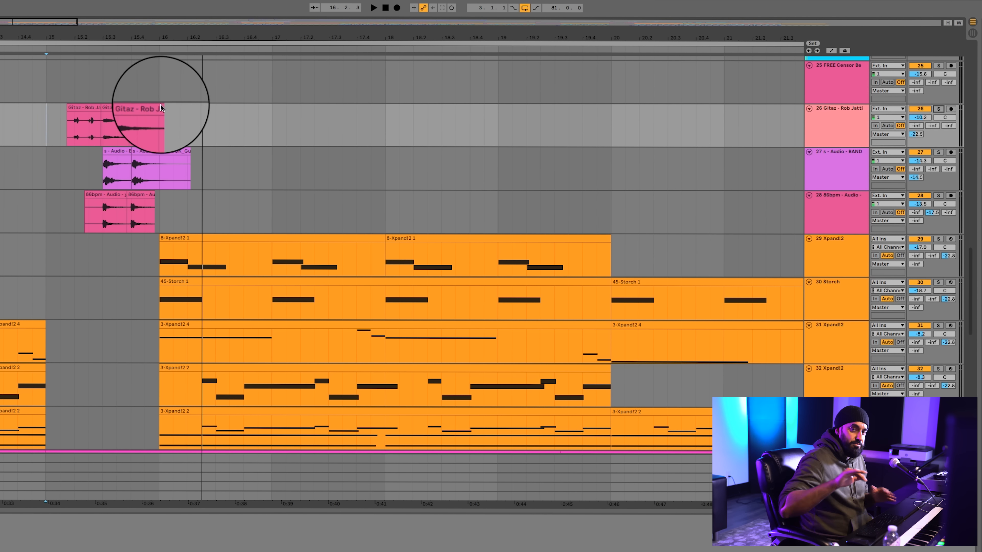
key("space")
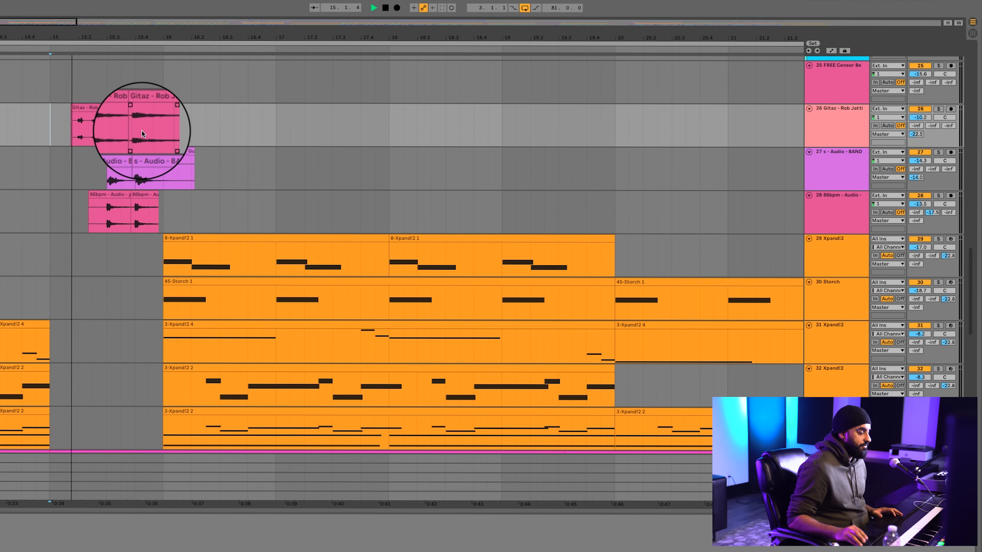
key("space")
Look over the placement of the vocal clips across the arrangement, from track 23 up to 12 Group
scroll(293, 120, "up", 5)
scroll(293, 120, "up", 1)
left_click(289, 134)
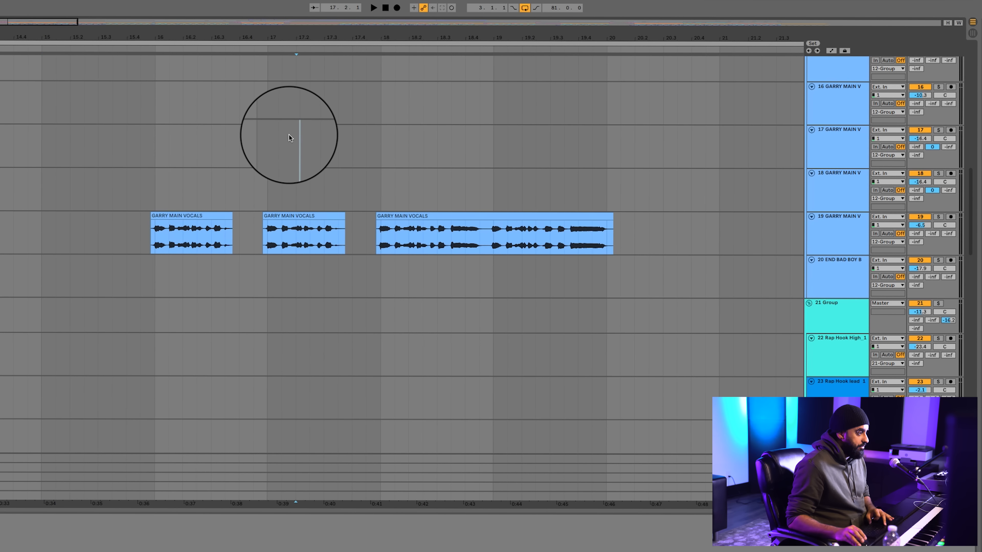
key("minus")
key("minus")
key("minus")
key("minus")
scroll(362, 138, "up", 1)
scroll(368, 139, "down", 3)
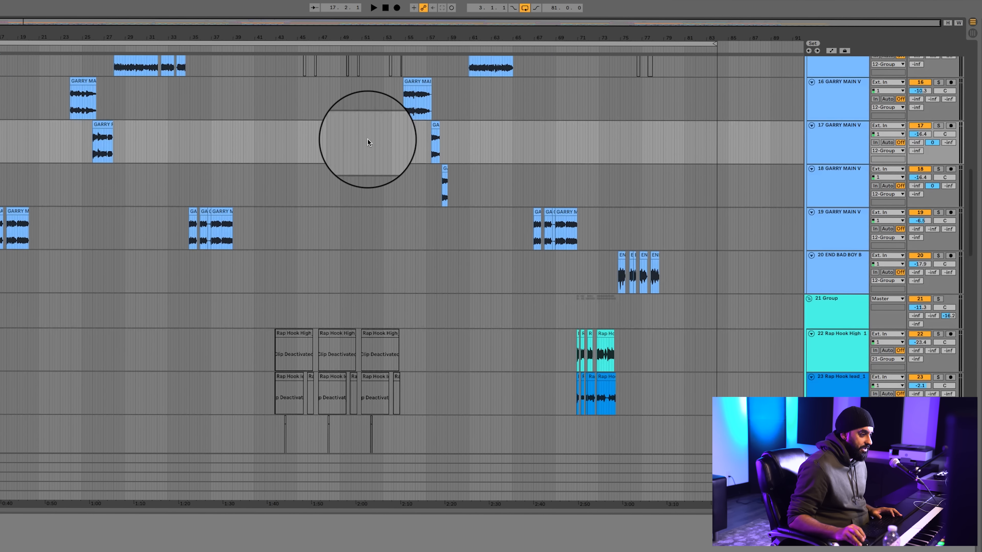
scroll(348, 182, "up", 5)
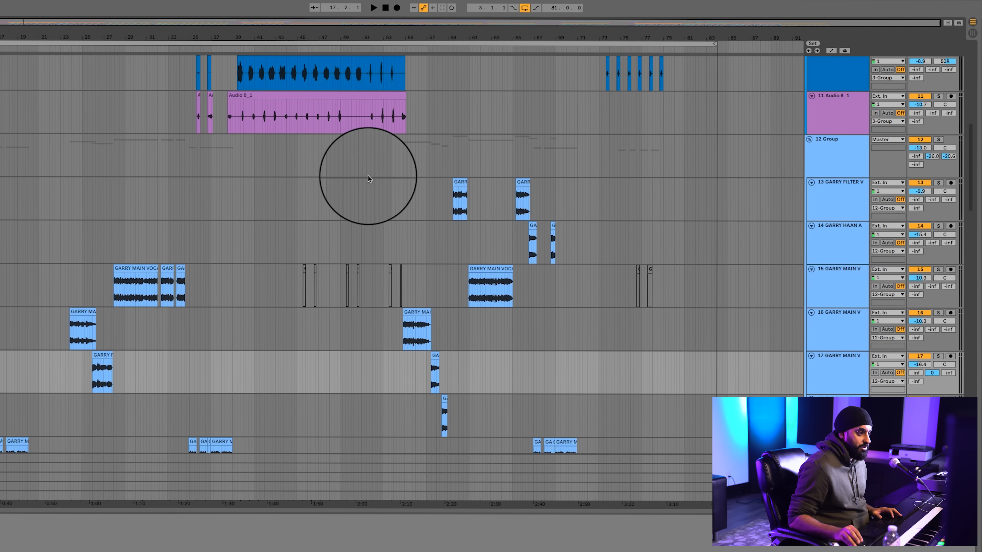
Show the device chain of the vocal bus 12 Group and place the insert marker on it at 2.3.1
left_click(812, 150)
left_click(1, 156)
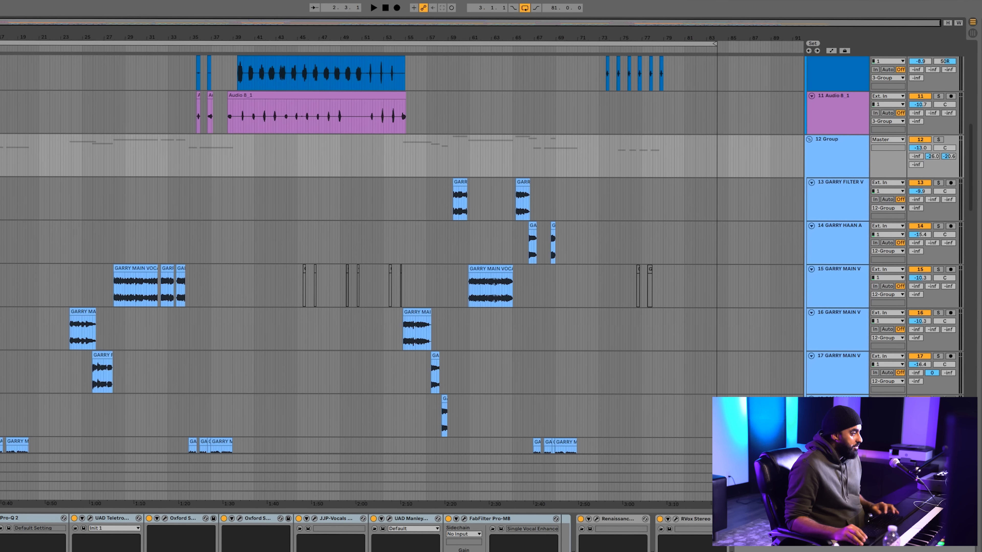
key("plus")
key("plus")
key("minus")
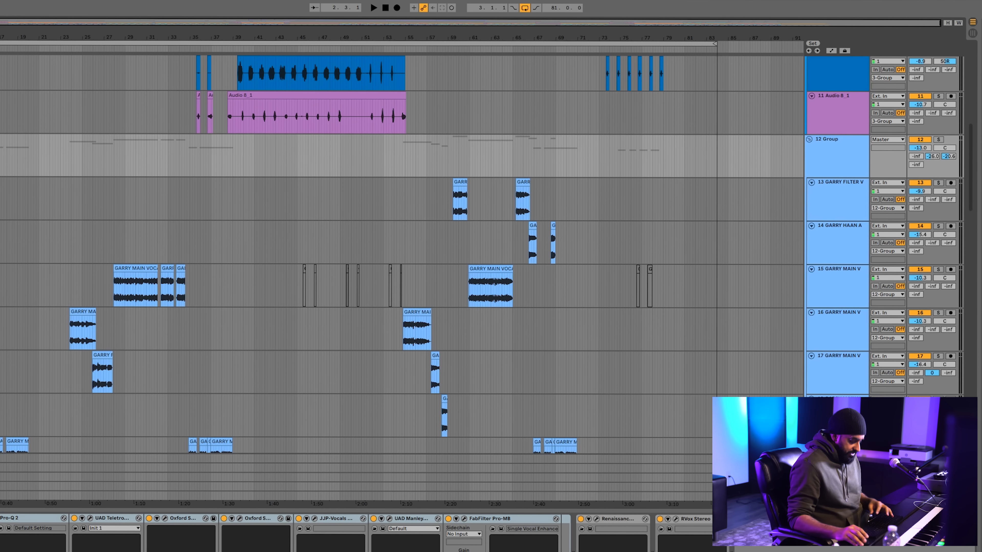
key("plus")
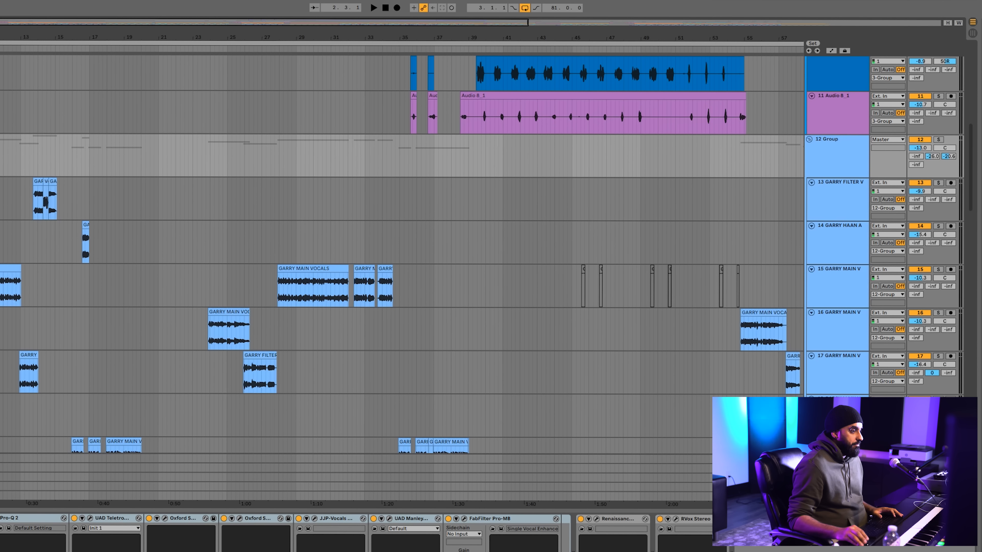
Solo the vocal bus 12 Group and play the vocals from about bar 7
left_click(1, 198)
left_click(844, 158)
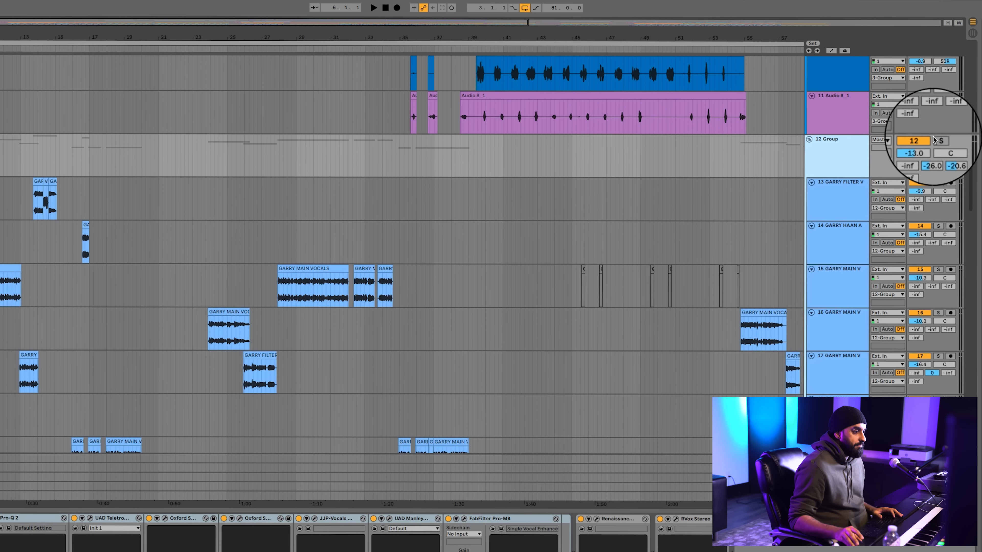
left_click(939, 140)
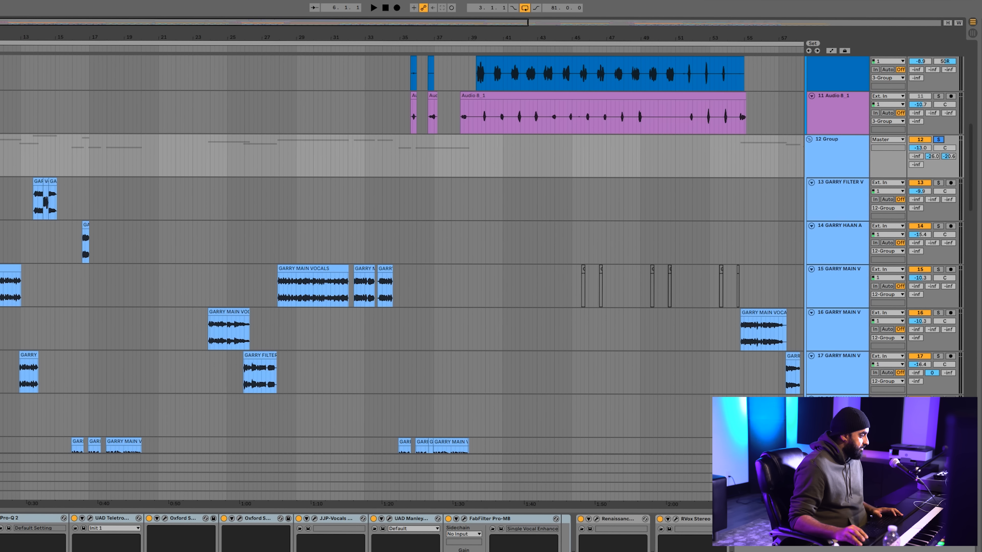
left_click(103, 149)
key("space")
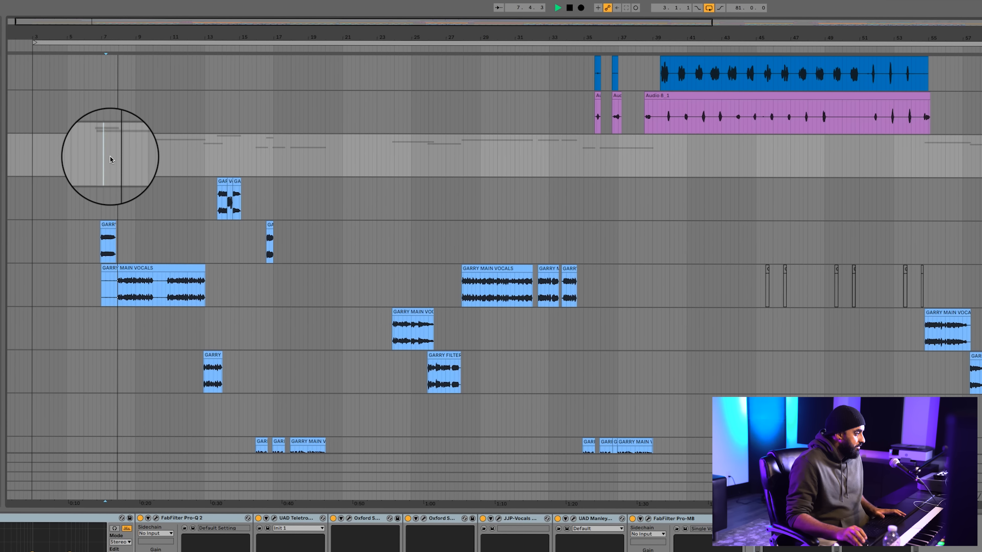
scroll(110, 156, "down", 3)
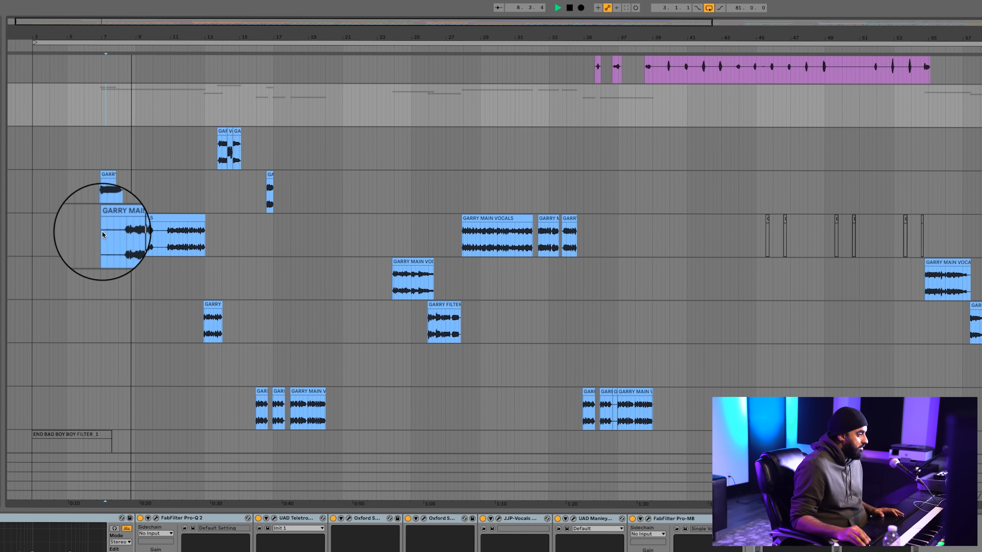
Check the first main vocals clip on track 15 during playback, return to the 12 Group lane and stop playback
left_click(120, 219)
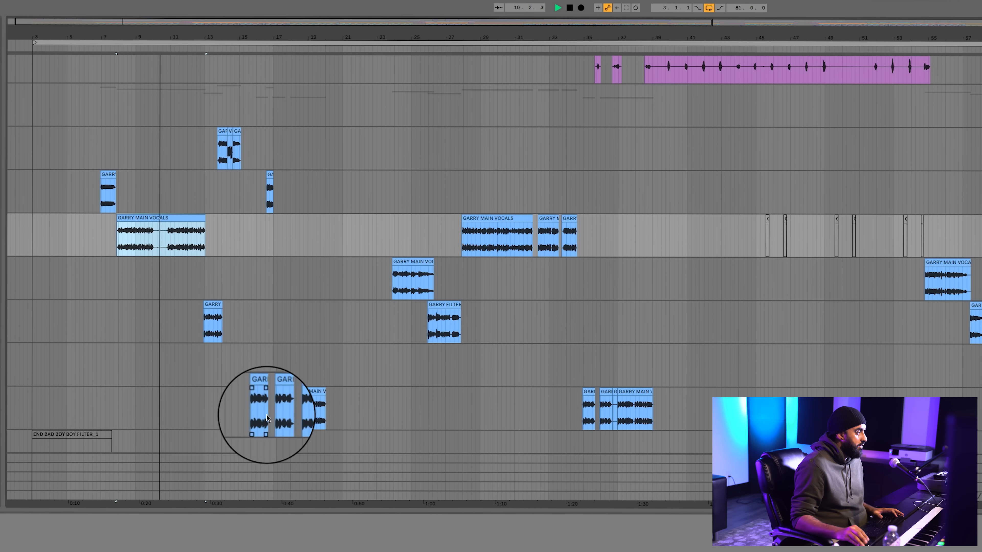
left_click(99, 104)
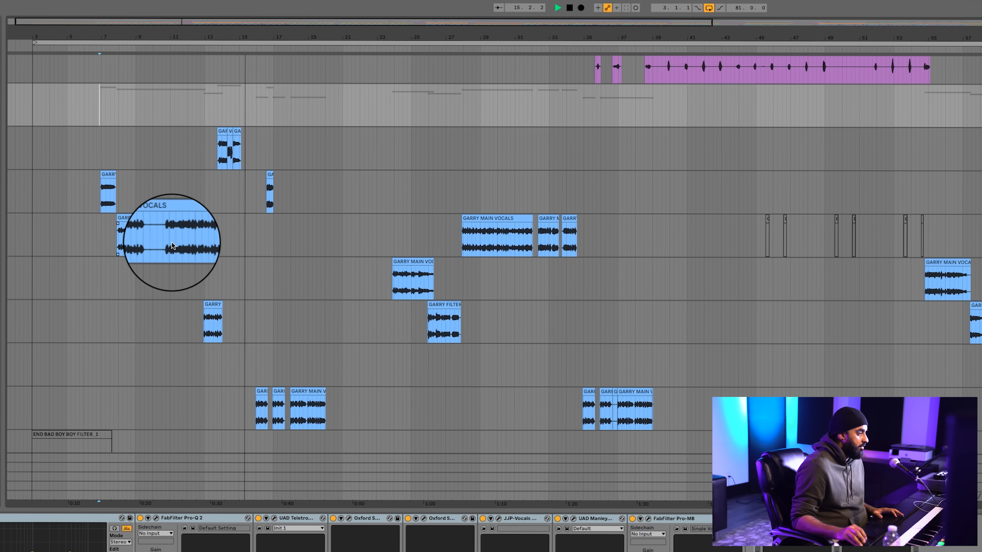
scroll(171, 242, "right", 10)
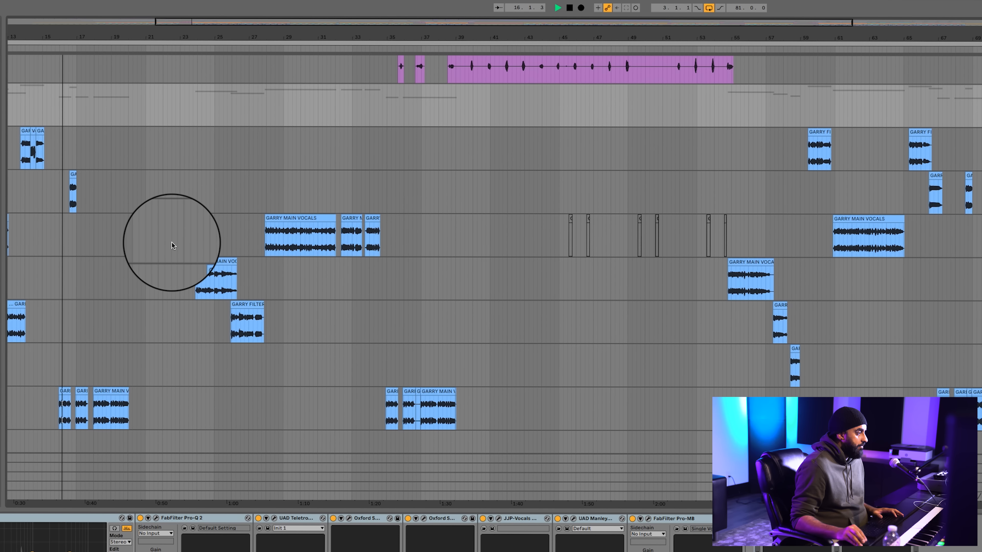
scroll(172, 243, "left", 12)
key("space")
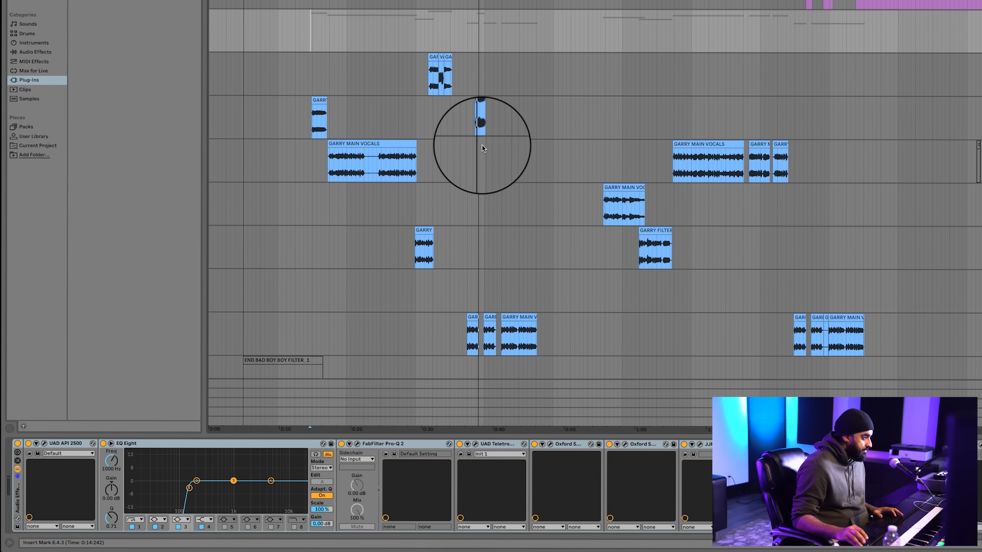
Show the Auto-Tune device on vocal track 15, and return to the device chain of 12 Group
left_click(421, 110)
left_click(439, 159)
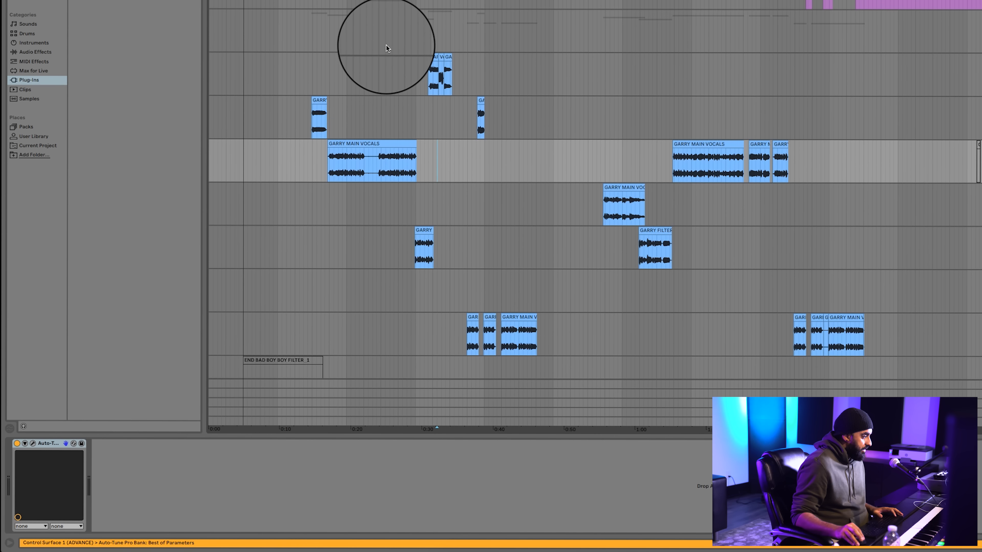
left_click(382, 39)
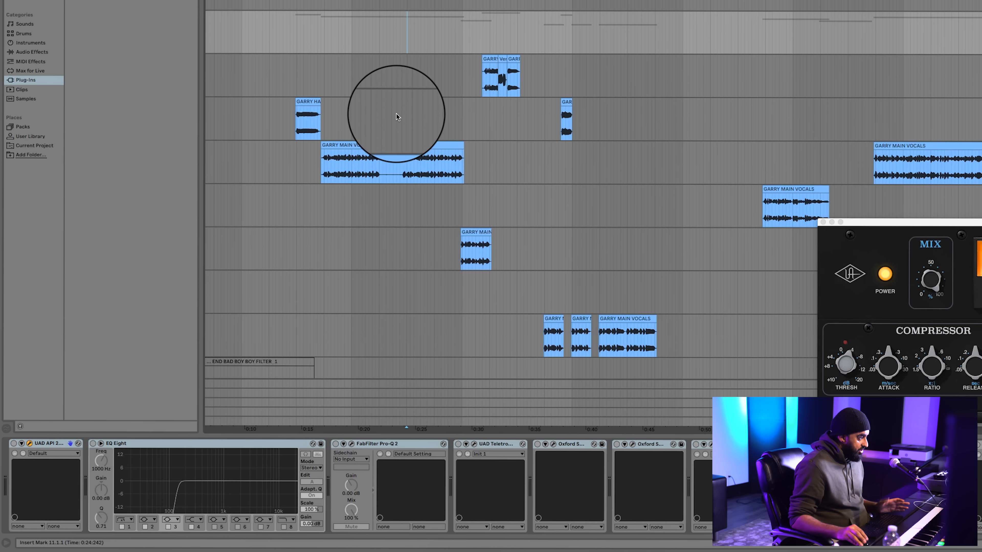
Play the vocal bus with its devices bypassed, switch on the UAD API 2500 compressor and place the insert marker at 11.1.1
scroll(399, 115, "up", 1)
scroll(399, 115, "right", 1)
scroll(413, 133, "left", 2)
key("space")
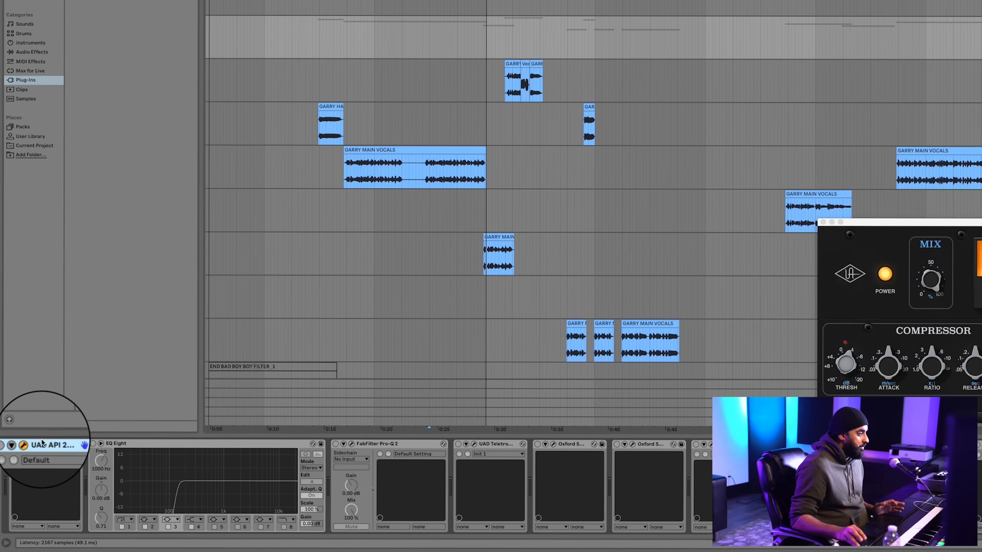
left_click(431, 32)
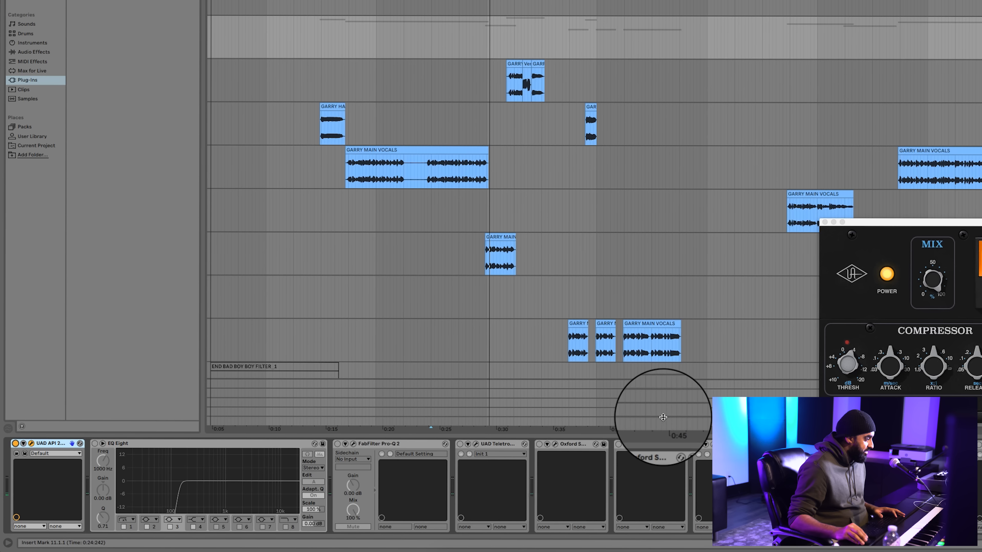
Switch on EQ Eight in the 12 Group chain and play the vocals from 11.1.1 through it
left_click(127, 444)
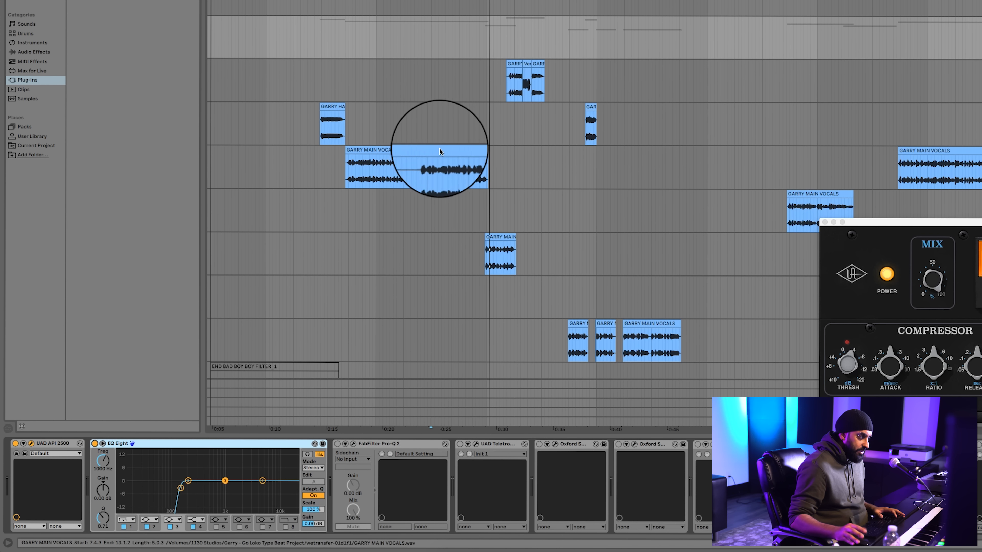
left_click(436, 59)
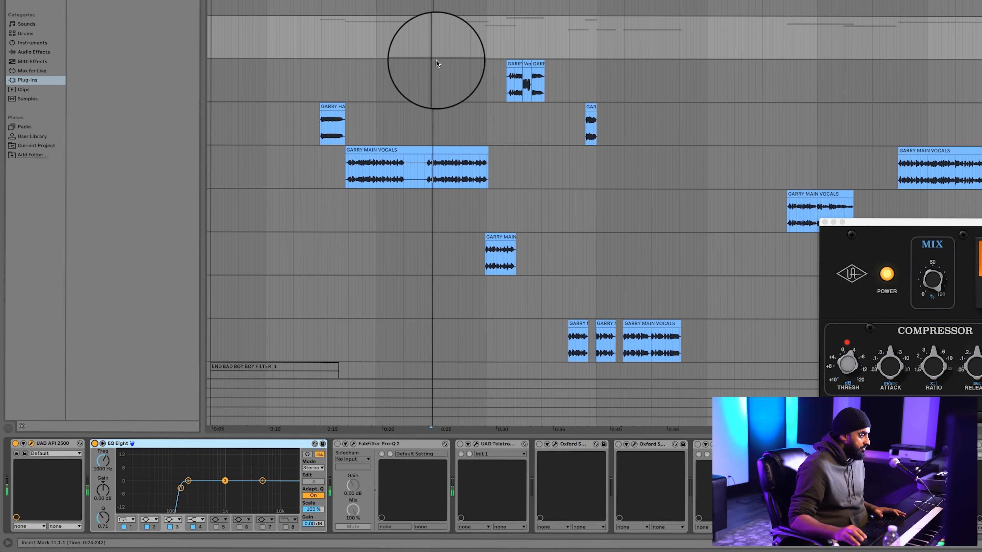
key("space")
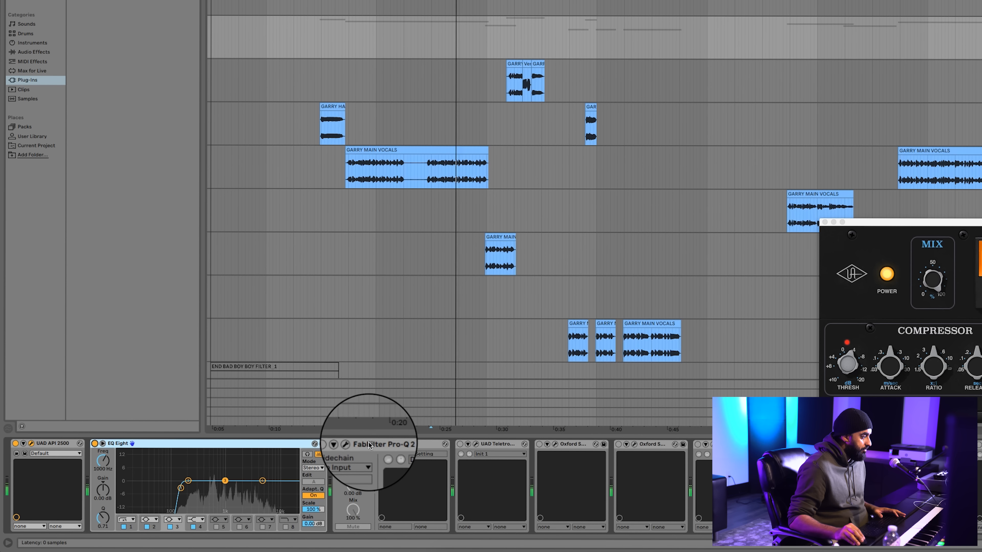
Switch on FabFilter Pro-Q 2 on 12 Group, move its open window clear of the clips and briefly play the vocals
left_click(354, 445)
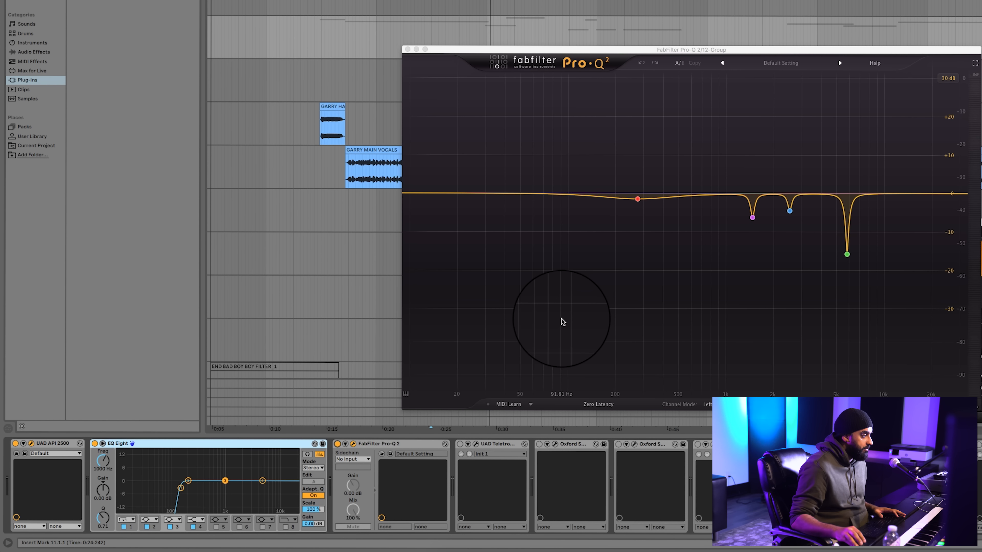
left_click_drag(684, 49, 949, 0)
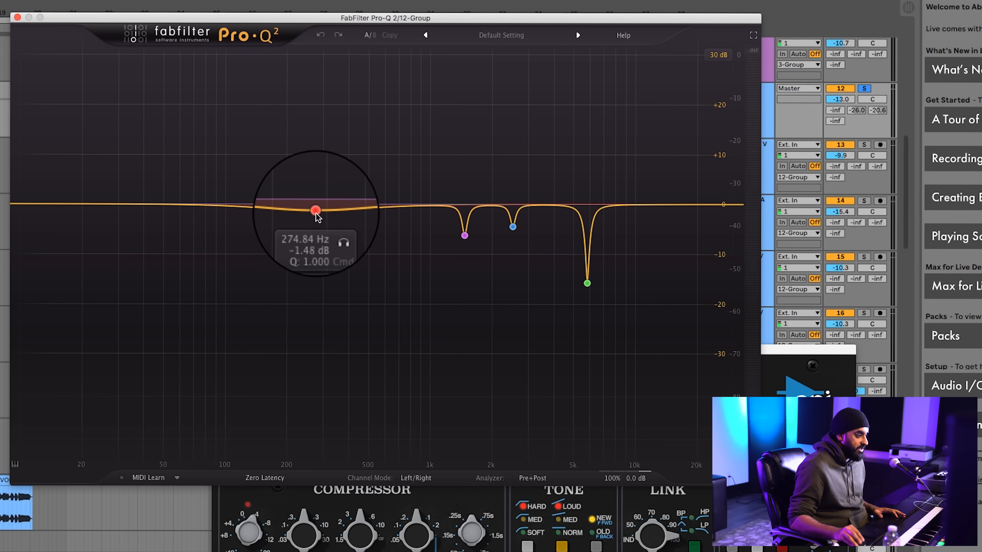
key("space")
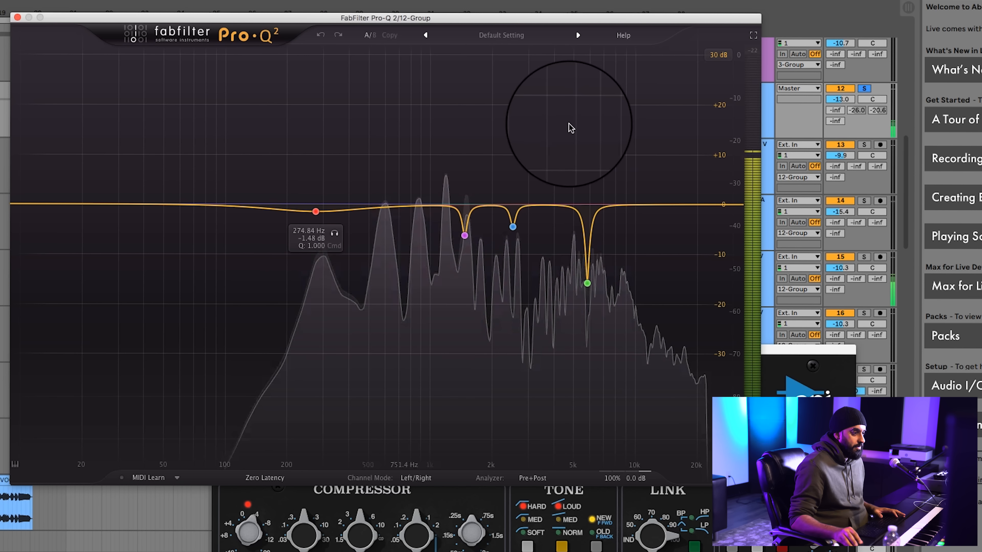
key("space")
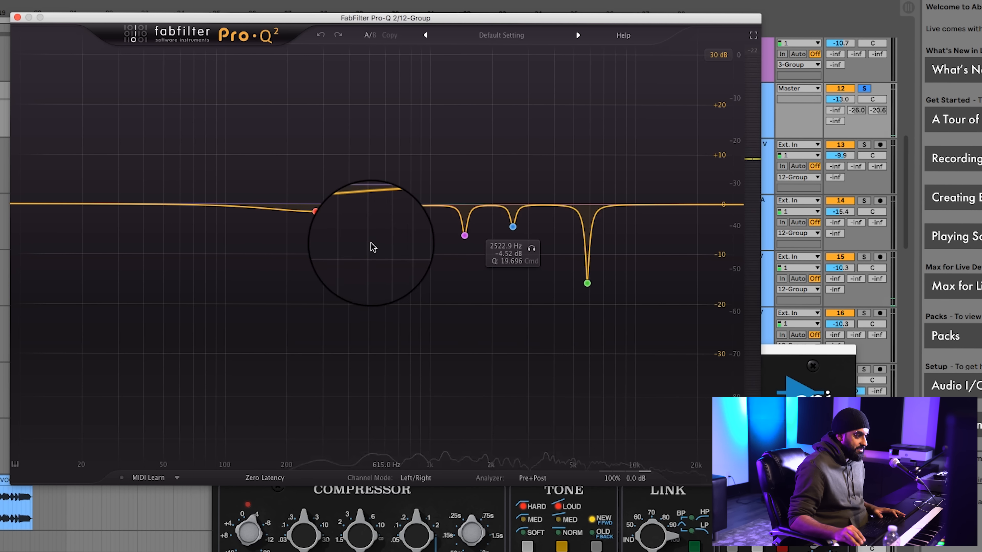
Audition the 274.84 Hz and 1463.9 Hz cuts of Pro-Q 2 in isolation, one band at a time, while the vocals play
key("space")
left_click(335, 234)
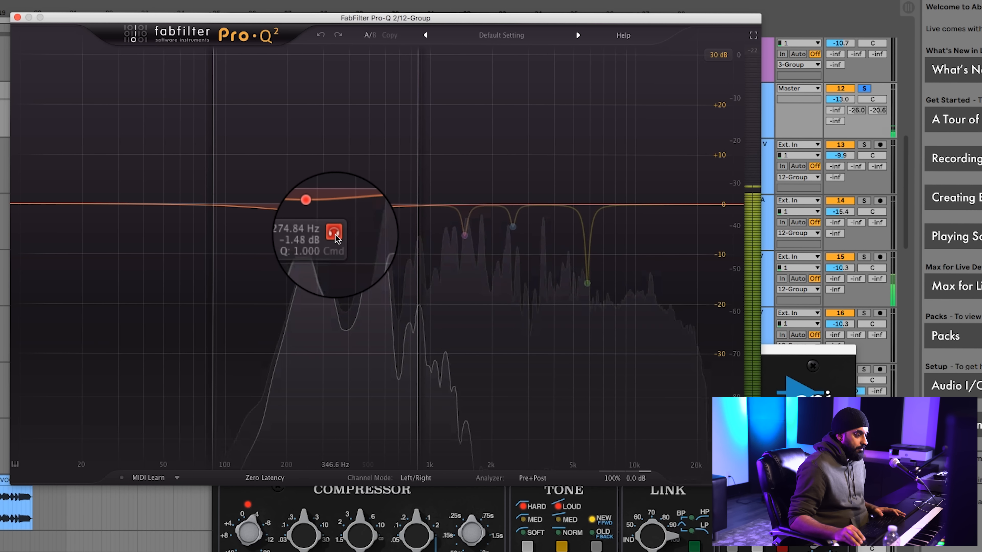
left_click(335, 234)
key("space")
mouse_move(464, 235)
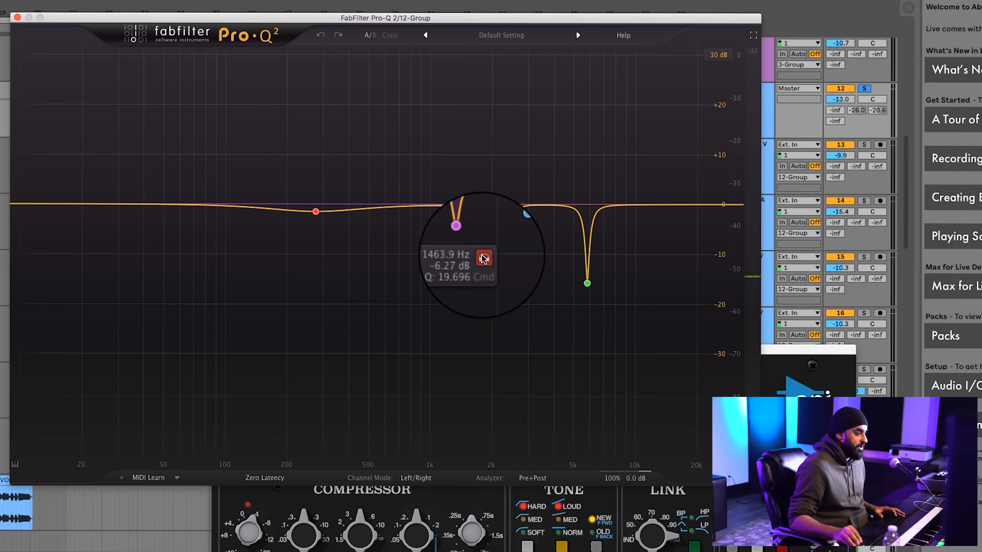
left_click(483, 258)
key("space")
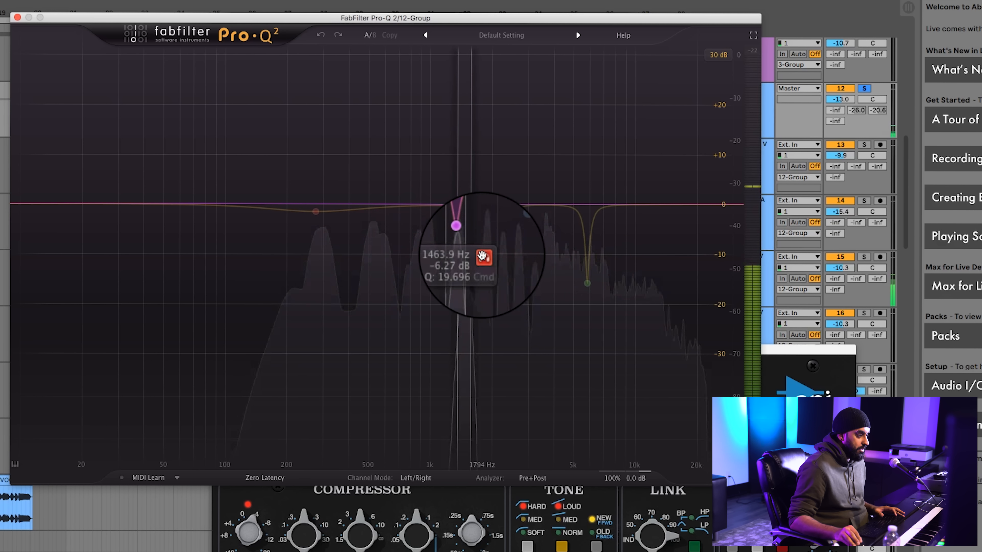
left_click(483, 257)
Audition the 2522.9 Hz and 5822.9 Hz cuts of Pro-Q 2 in isolation, one band at a time, while the vocals play
left_click_drag(456, 226, 512, 226)
left_click(531, 248)
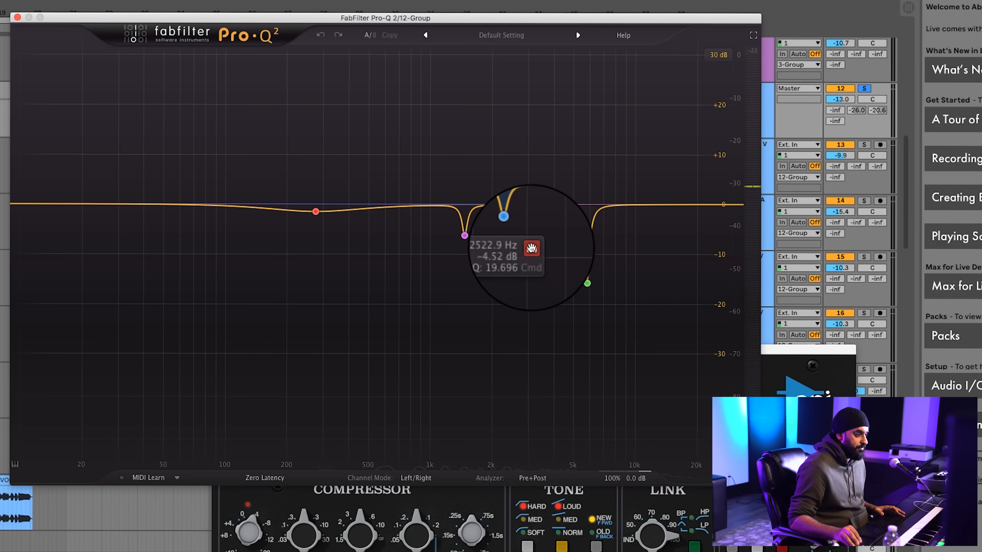
left_click(531, 248)
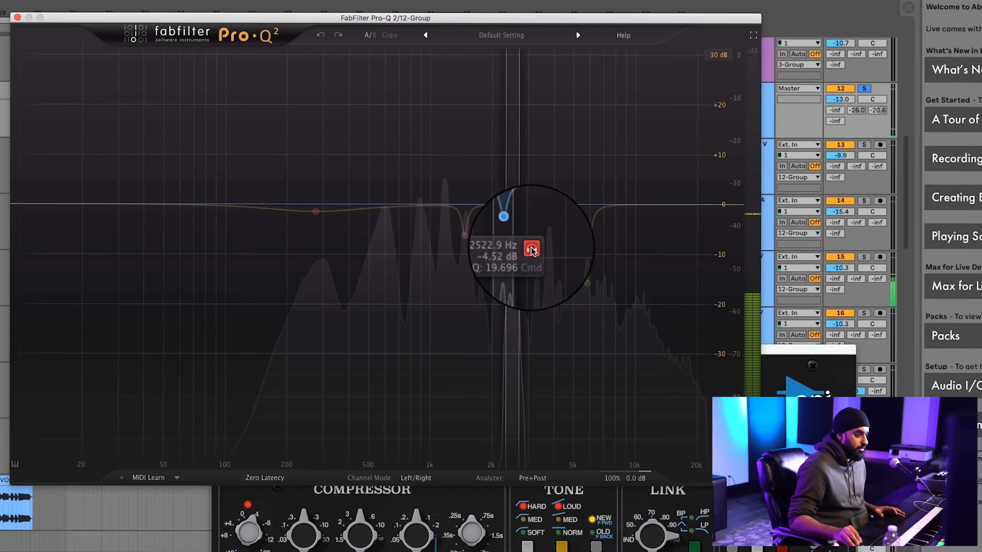
left_click(531, 250)
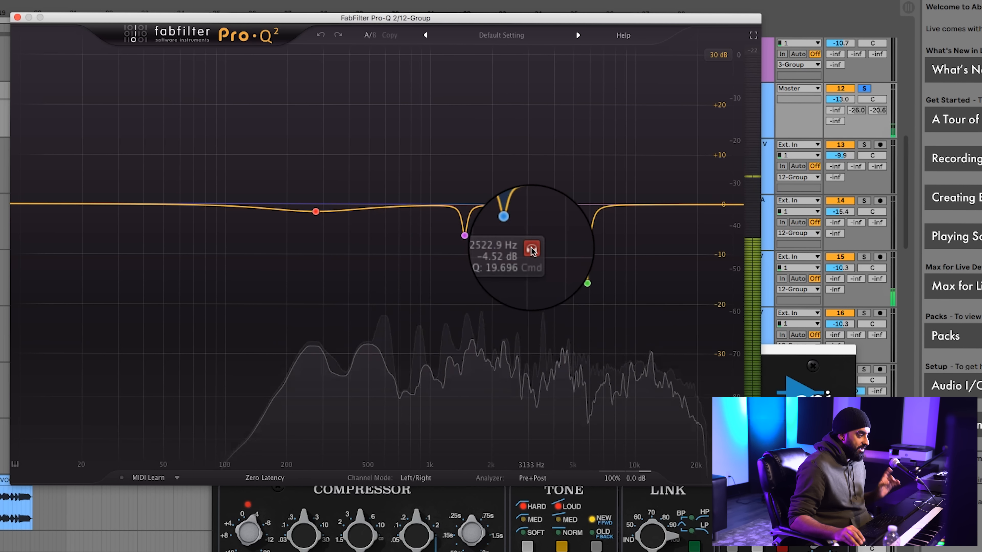
left_click(587, 285)
left_click(606, 306)
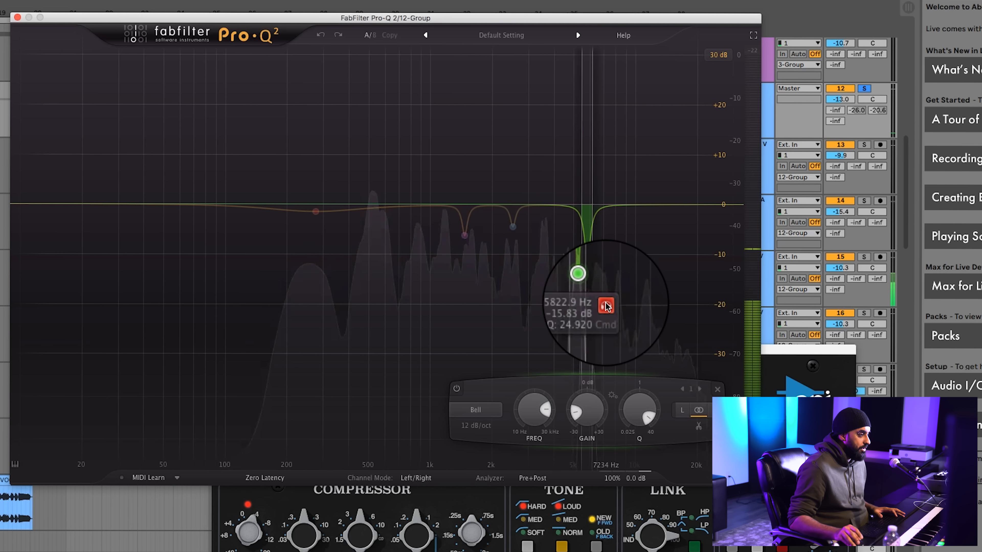
left_click(607, 306)
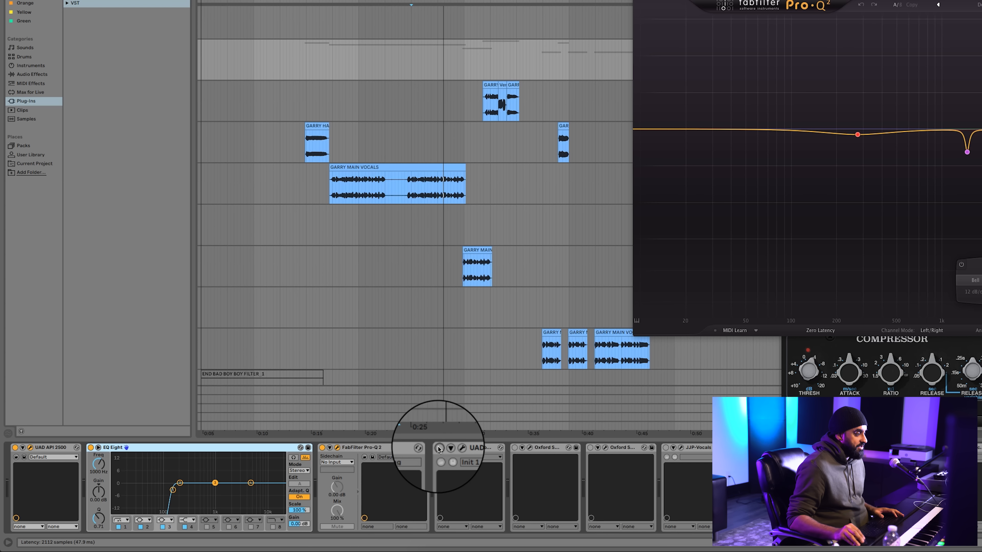
Switch on the UAD Teletronix LA-2A on 12 Group, open its window and play the vocals through it
left_click(439, 448)
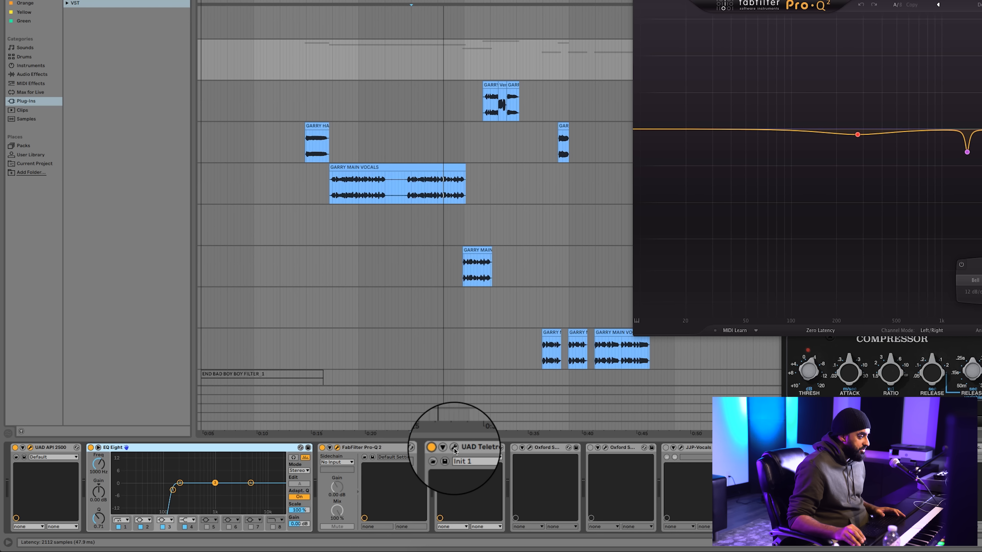
left_click(455, 448)
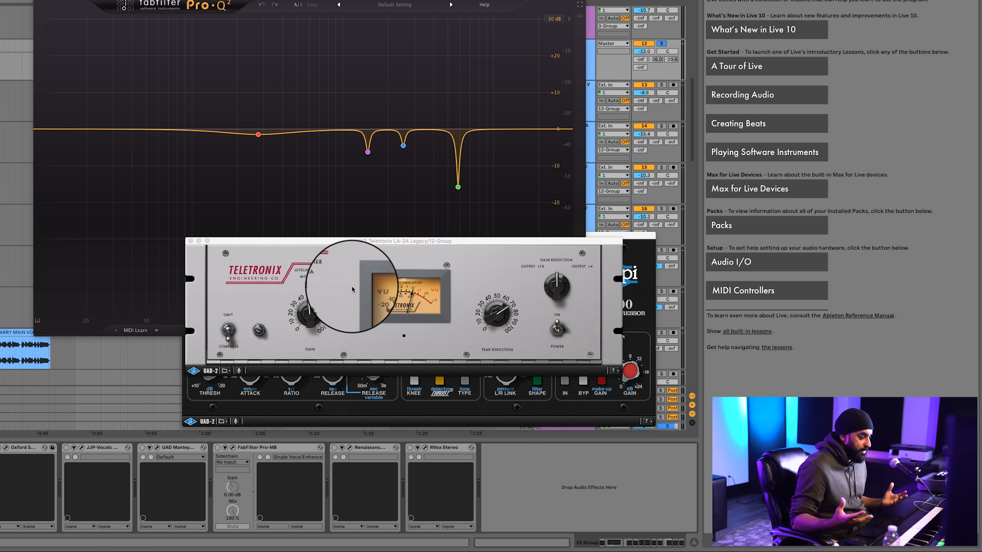
key("space")
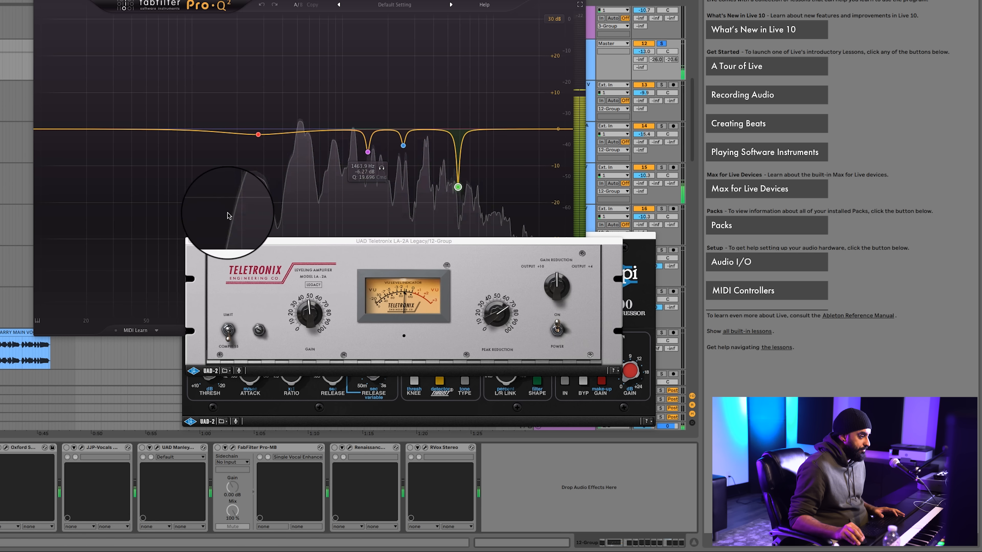
Close the plug-in windows of the Teletronix LA-2A, Pro-Q 2 and API 2500
left_click(191, 242)
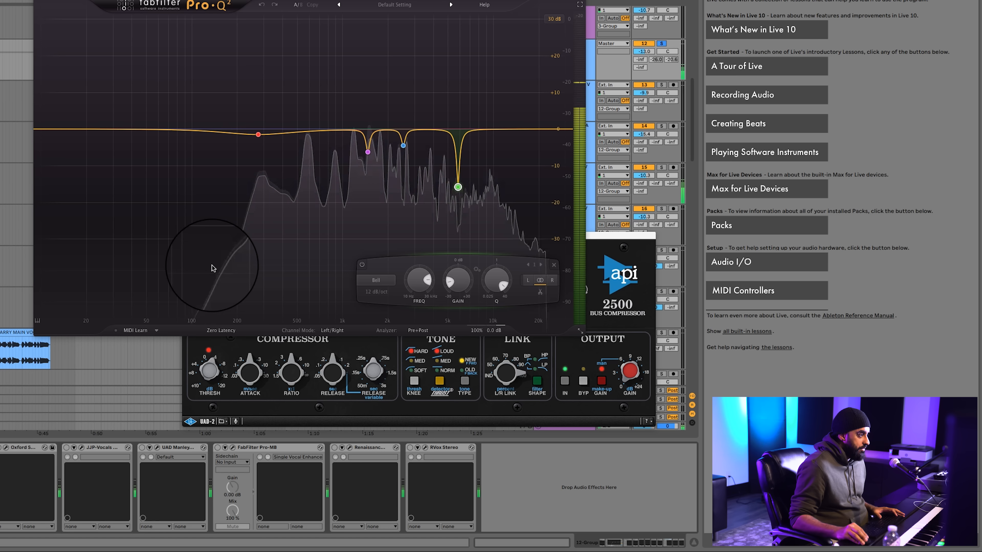
left_click(38, 0)
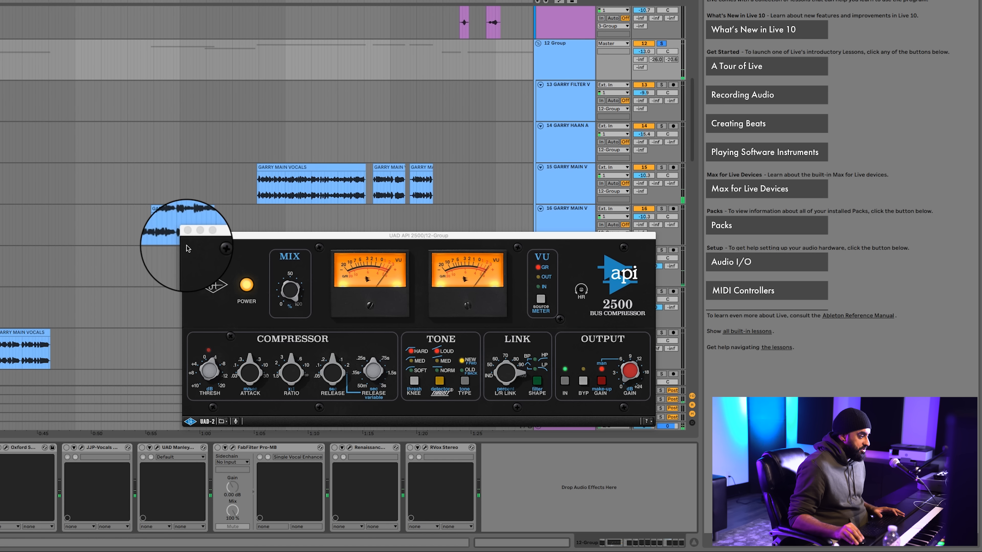
left_click(188, 237)
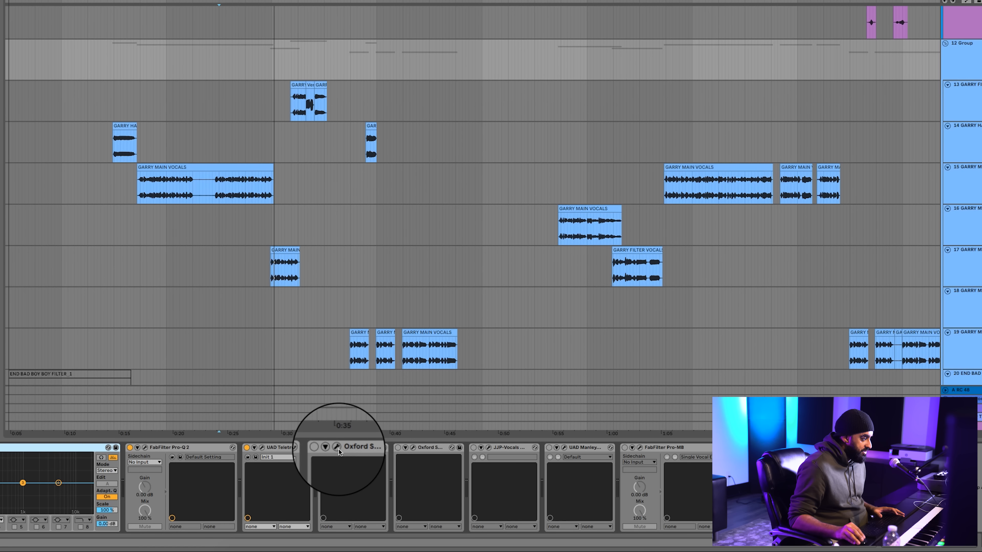
Switch on and open both Oxford SuprEsser devices on 12 Group, arrange their windows side by side and play the vocals
left_click(338, 448)
left_click(413, 448)
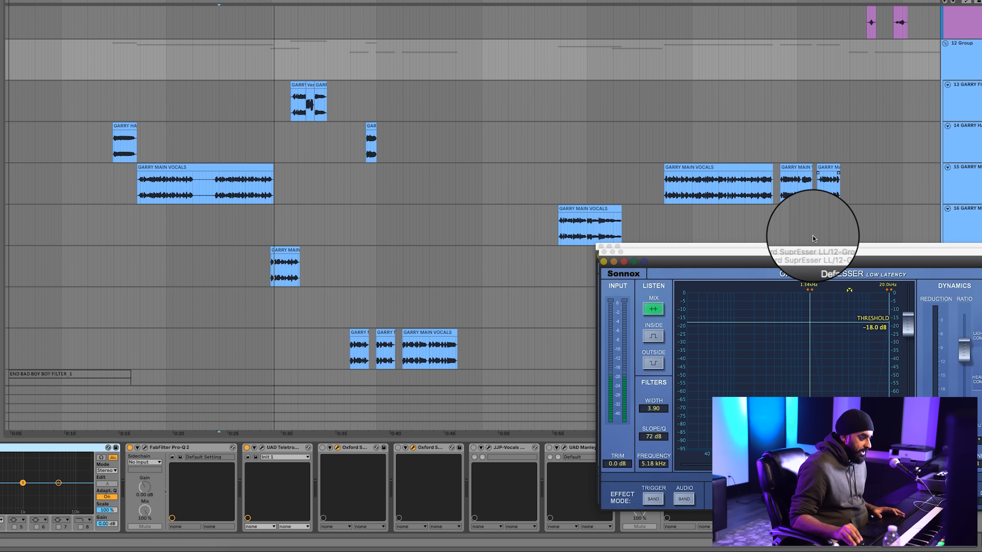
left_click_drag(795, 252, 879, 41)
left_click_drag(665, 246, 319, 37)
key("space")
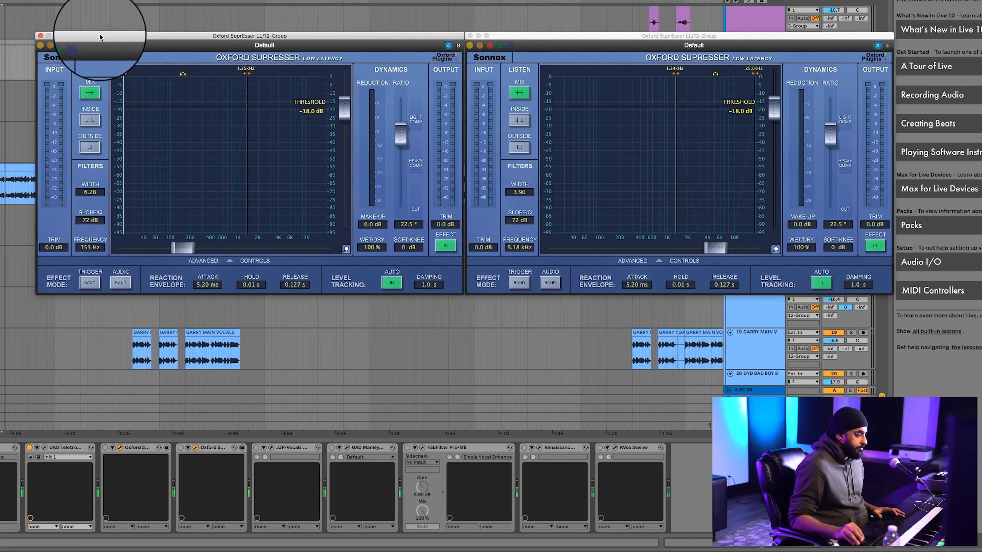
Switch both Oxford SuprEsser devices on 12 Group back on and close their two plug-in windows
left_click(105, 448)
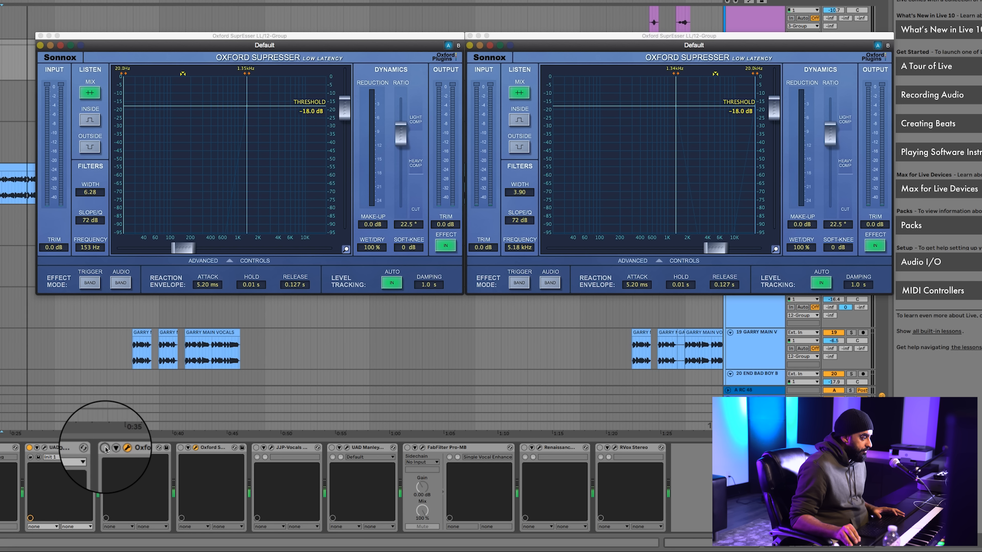
left_click(179, 448)
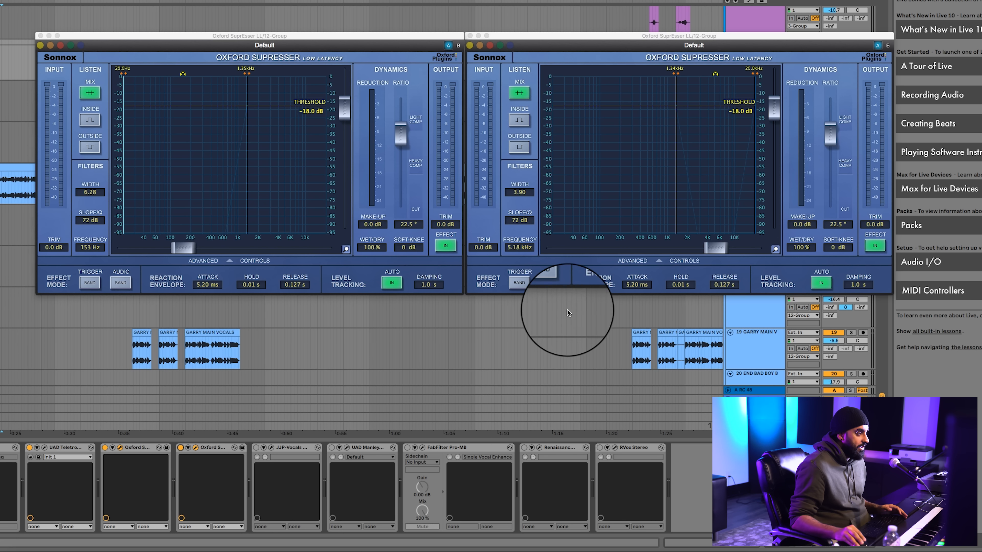
left_click(470, 36)
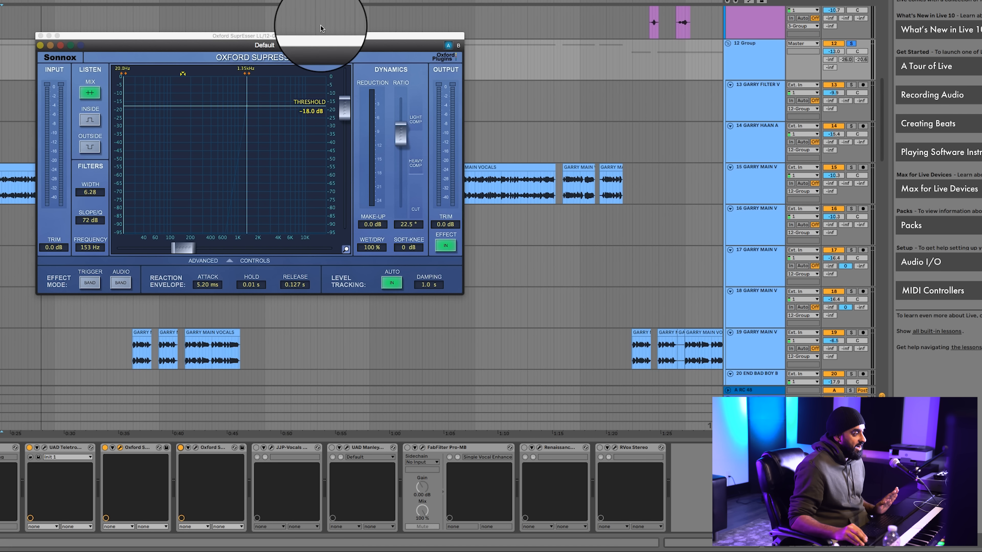
left_click(41, 36)
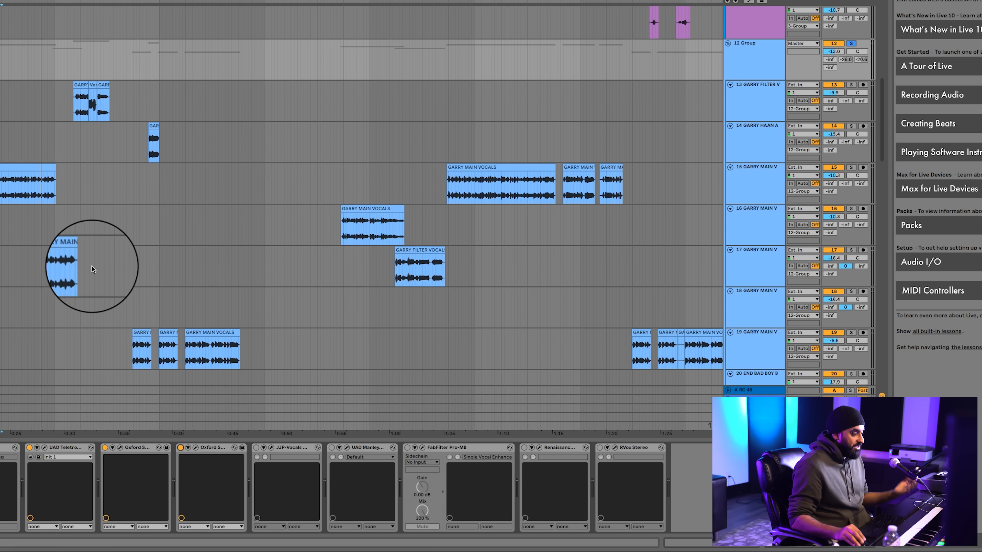
Open and switch on JJP-Vocals on 12 Group, move its window clear of the device chain and play the vocals through it
left_click(272, 449)
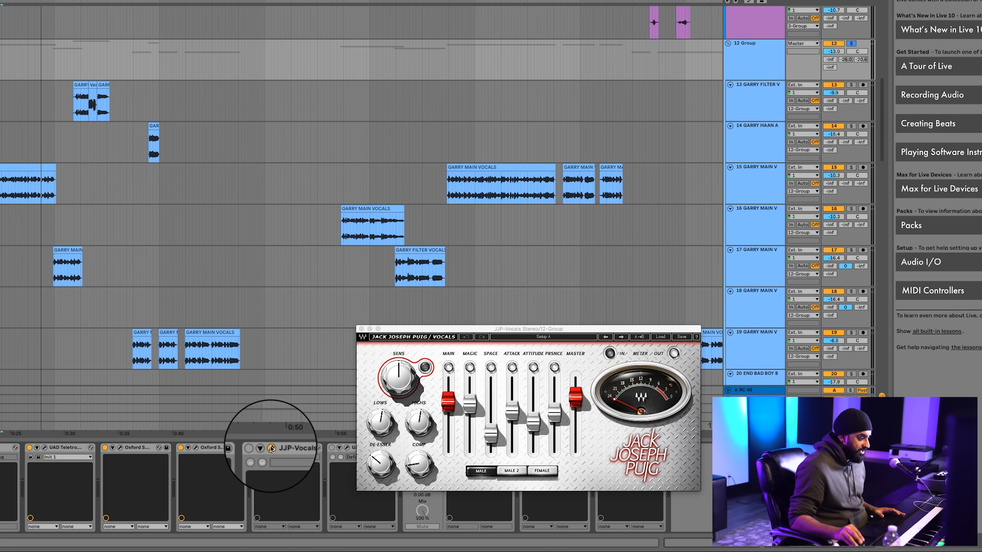
left_click(257, 449)
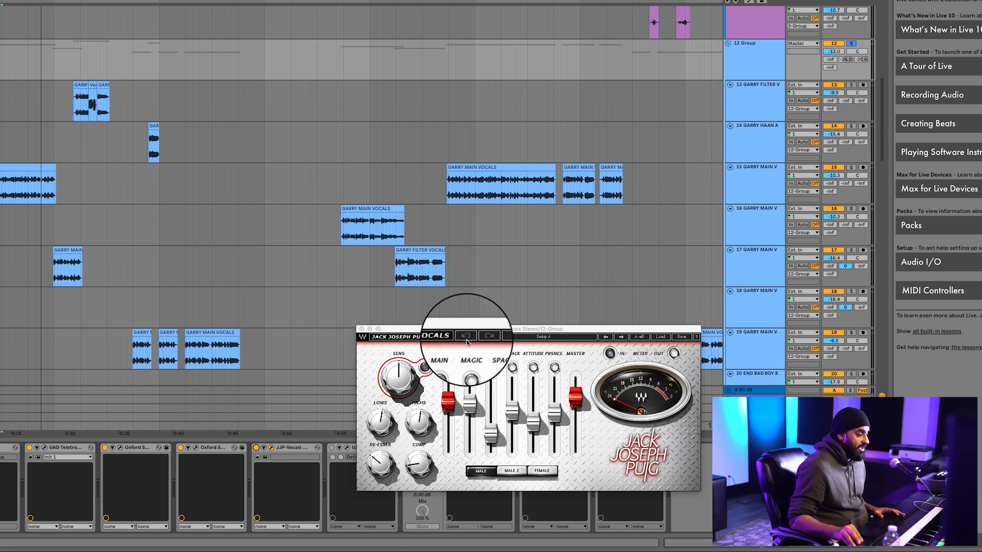
left_click_drag(461, 330, 404, 89)
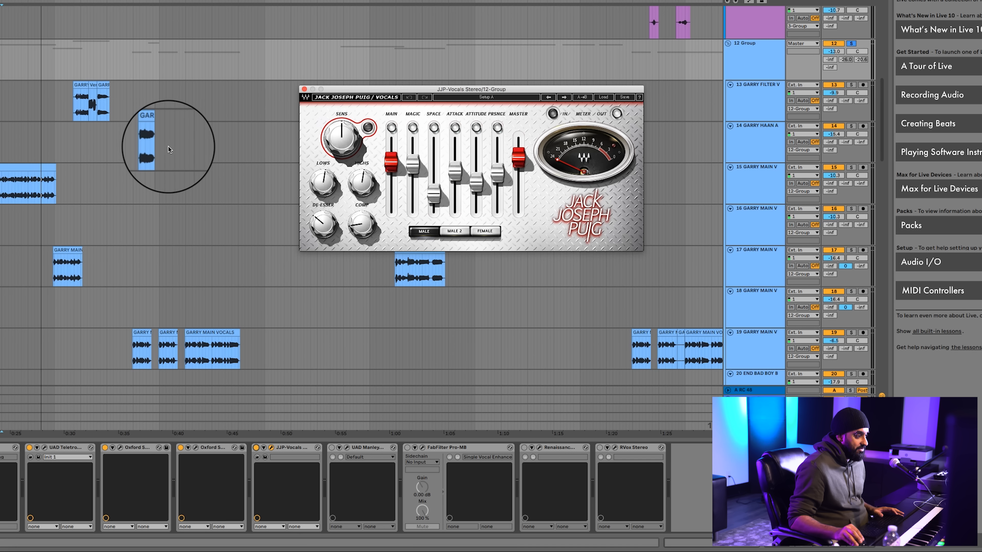
key("space")
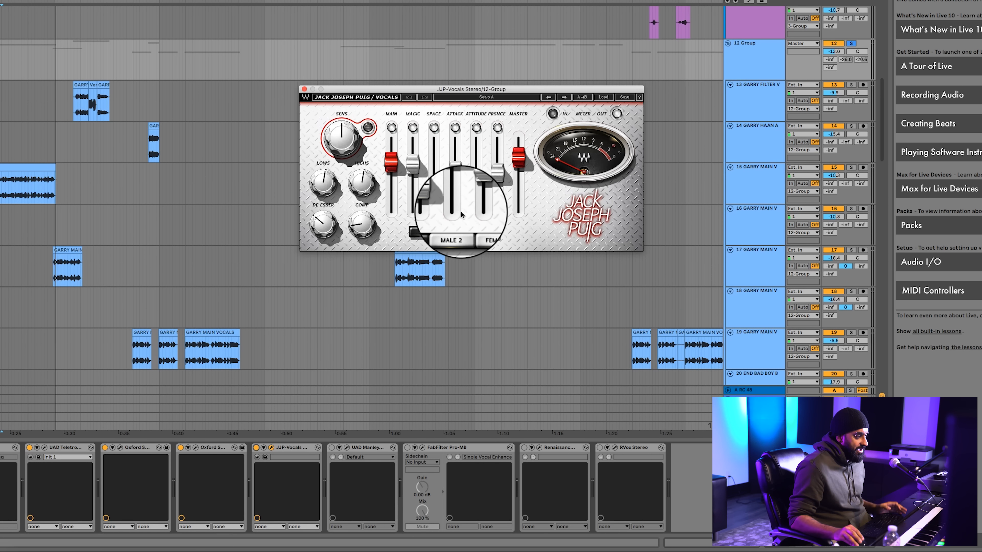
mouse_move(393, 171)
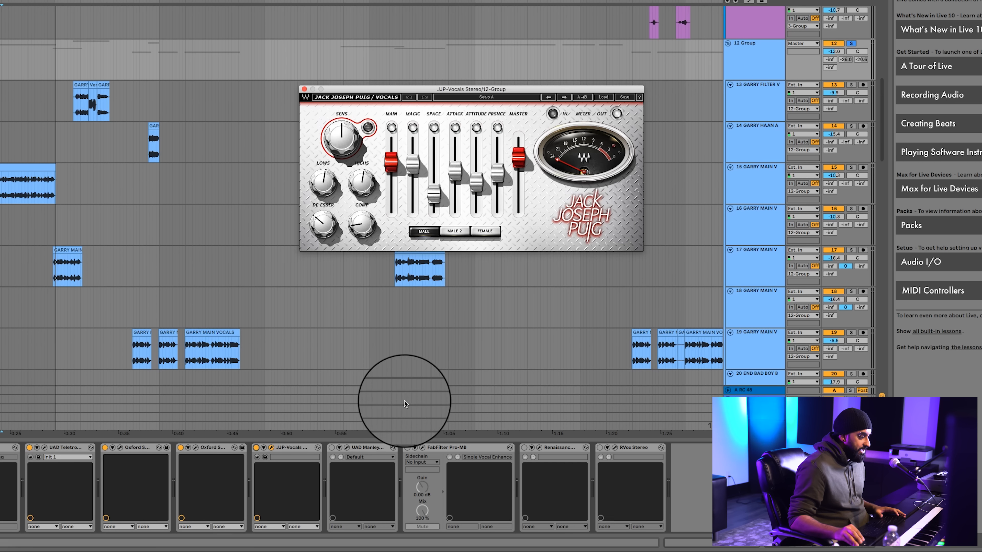
Switch on the UAD Manley VOXBOX on 12 Group, open its window and move it fully into view
left_click(332, 448)
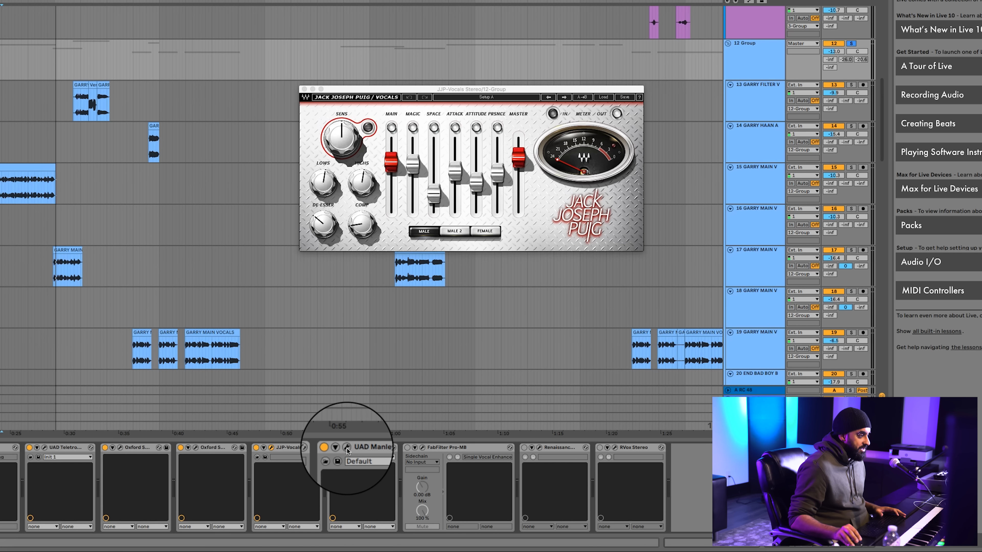
left_click(347, 448)
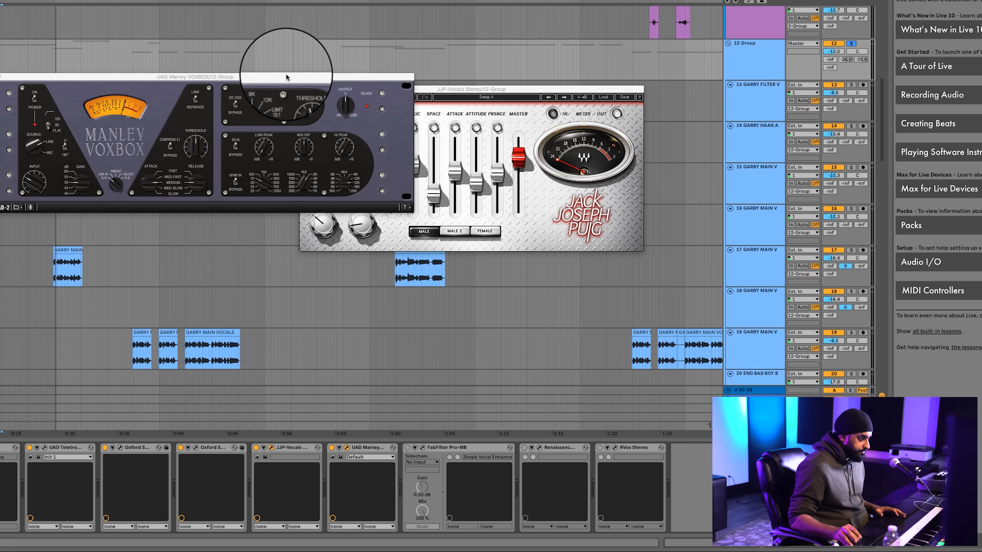
left_click_drag(286, 76, 532, 28)
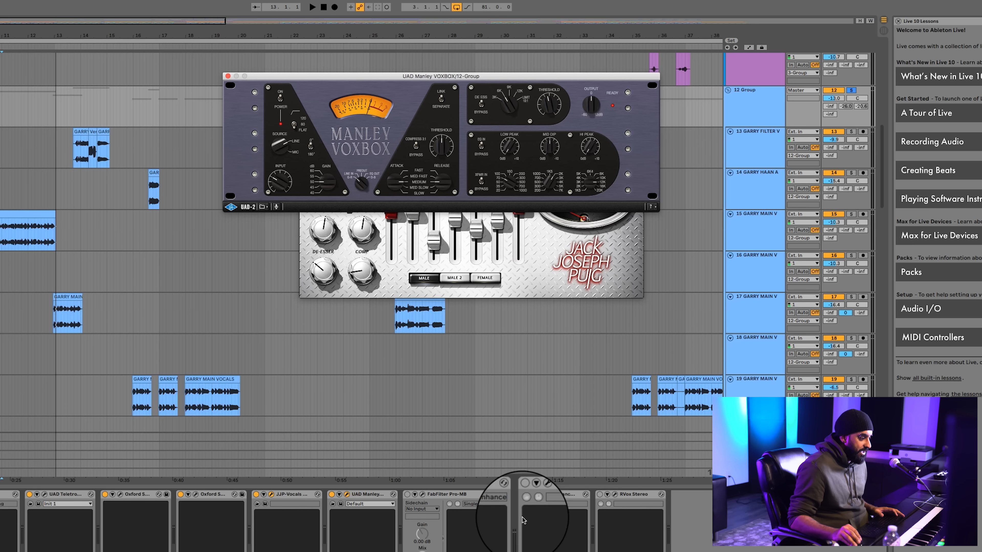
Switch on and open FabFilter Pro-MB on 12 Group, and compare the playing vocals with the device bypassed and active
left_click(407, 494)
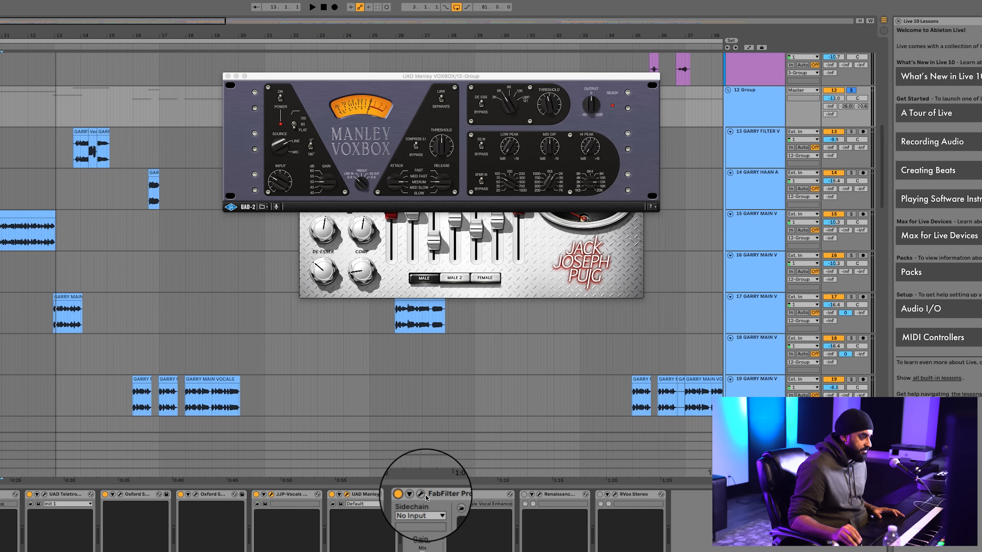
left_click(423, 495)
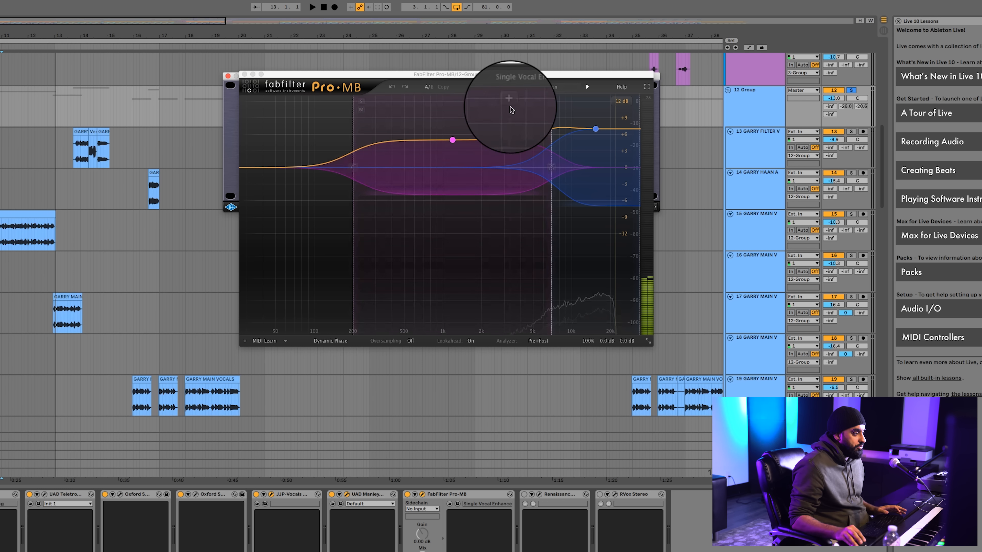
mouse_move(448, 129)
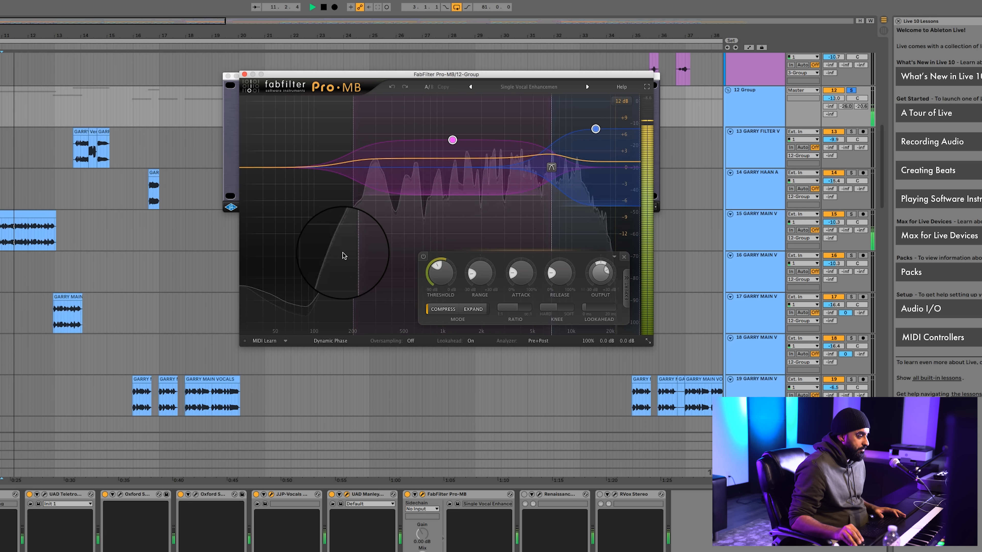
left_click(407, 496)
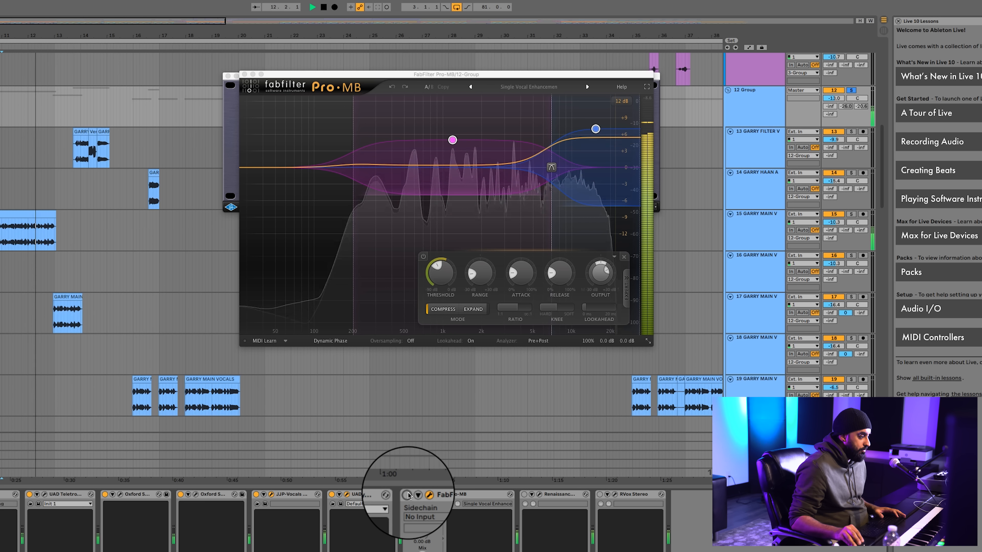
left_click(407, 495)
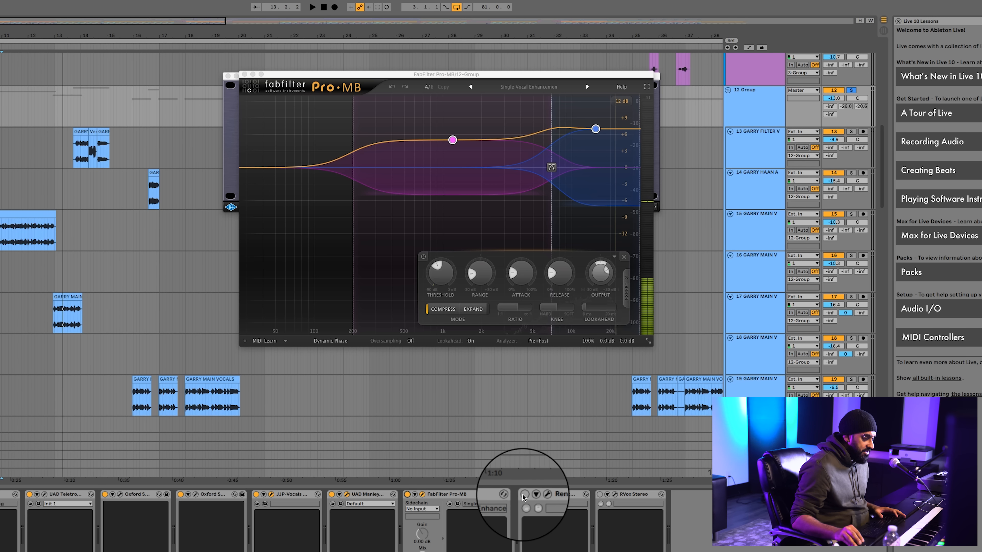
Open and switch on Renaissance Axx and RVox on 12 Group, arrange their windows side by side and play the vocals
left_click(547, 495)
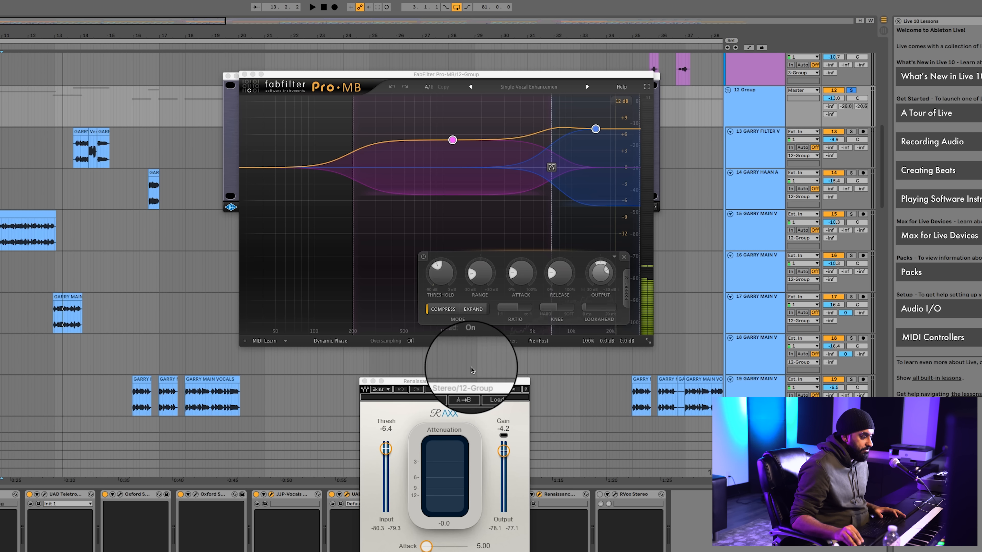
left_click_drag(477, 381, 512, 90)
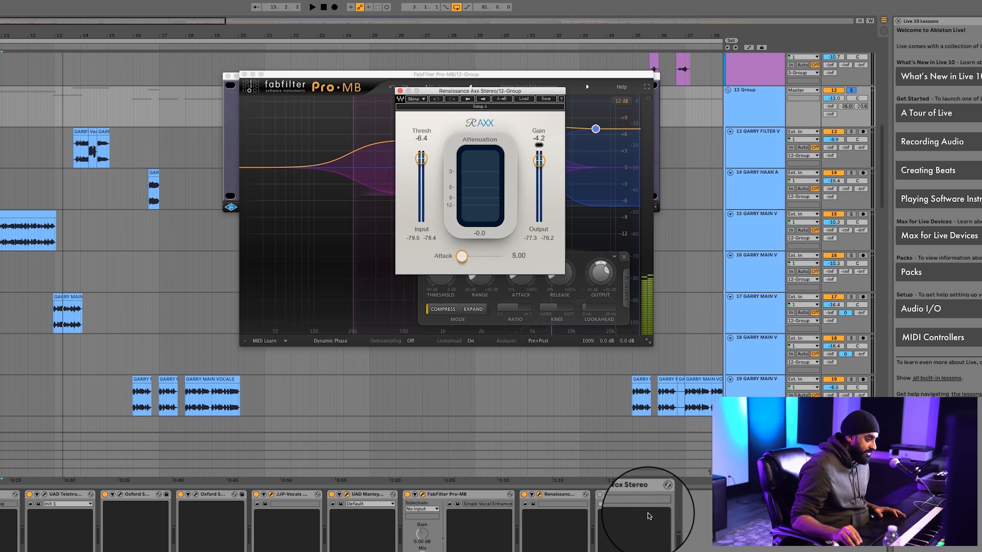
left_click(614, 494)
left_click_drag(409, 387, 672, 133)
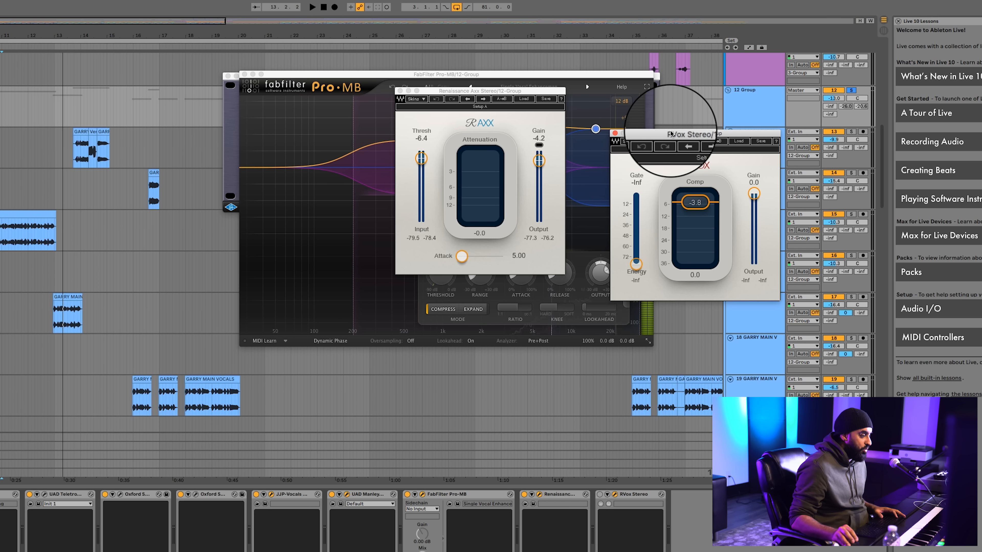
left_click(600, 495)
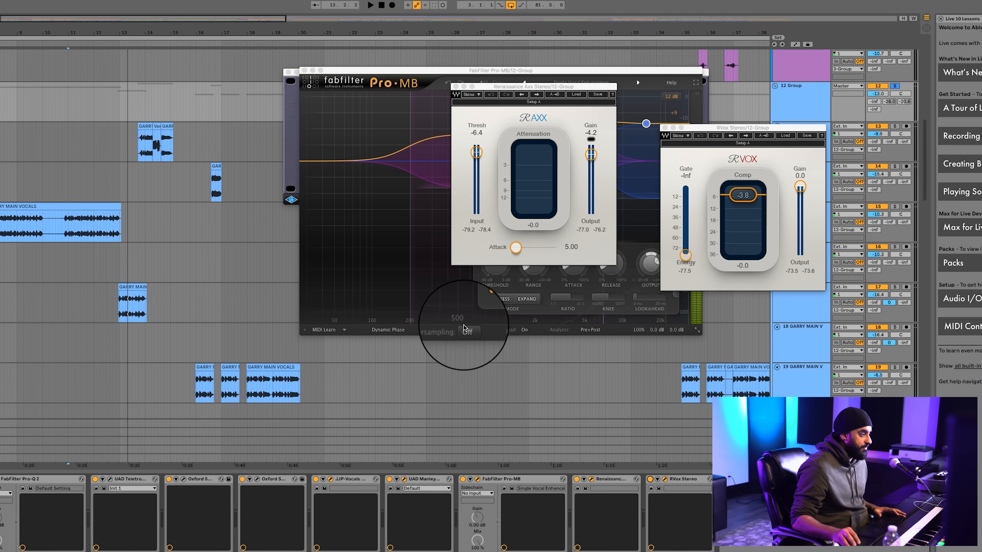
key("space")
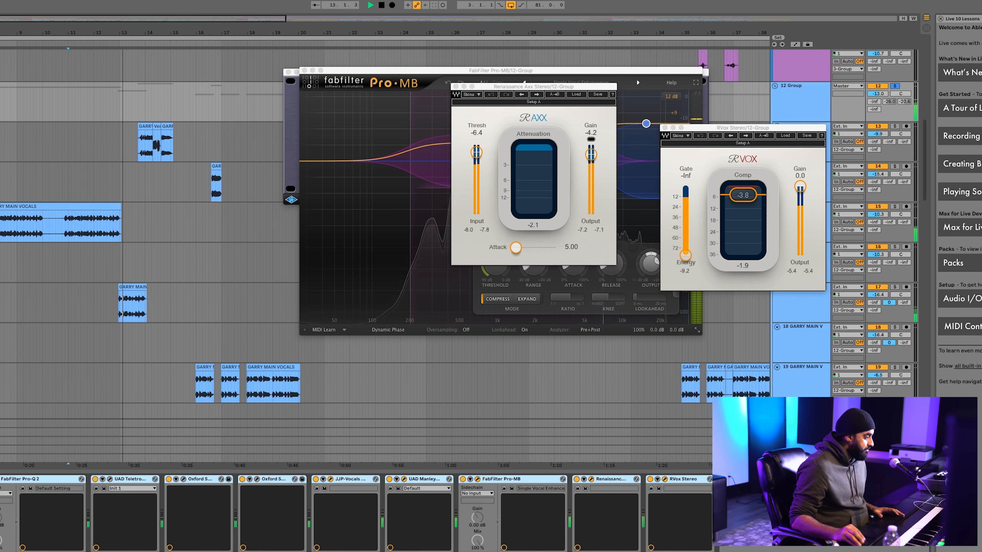
Group the selected devices of 12 Group into one rack and enable the track's -26.0 and -20.6 sends
key("super+g")
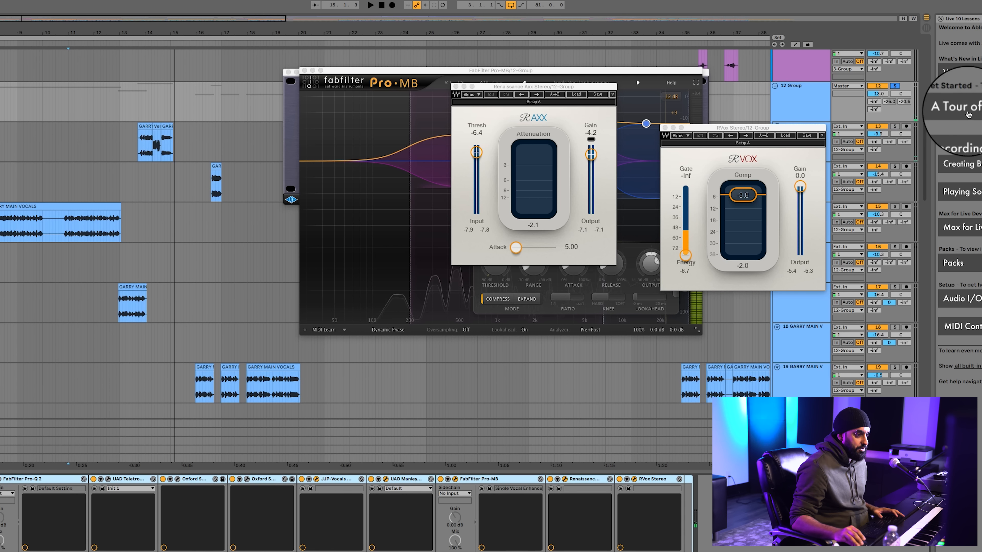
right_click(896, 104)
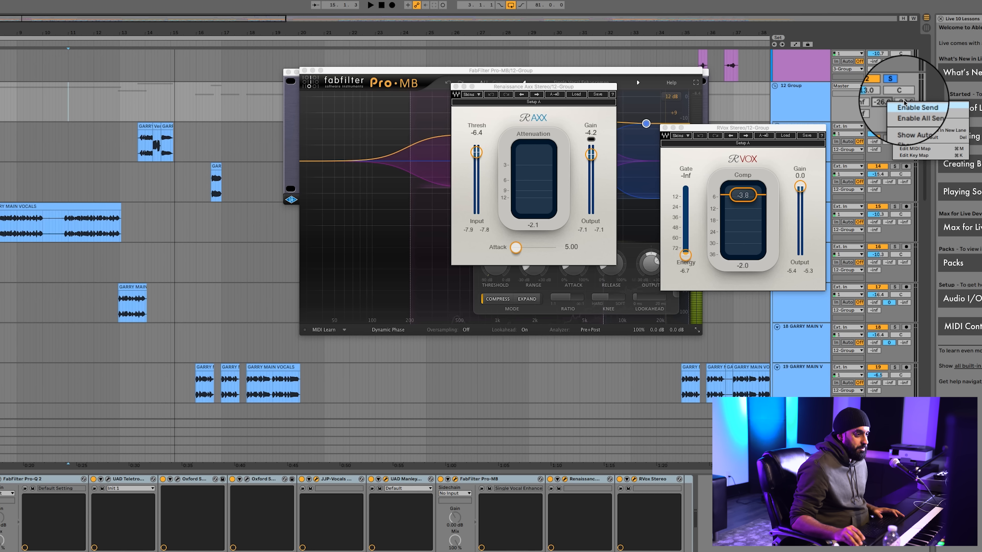
left_click(76, 99)
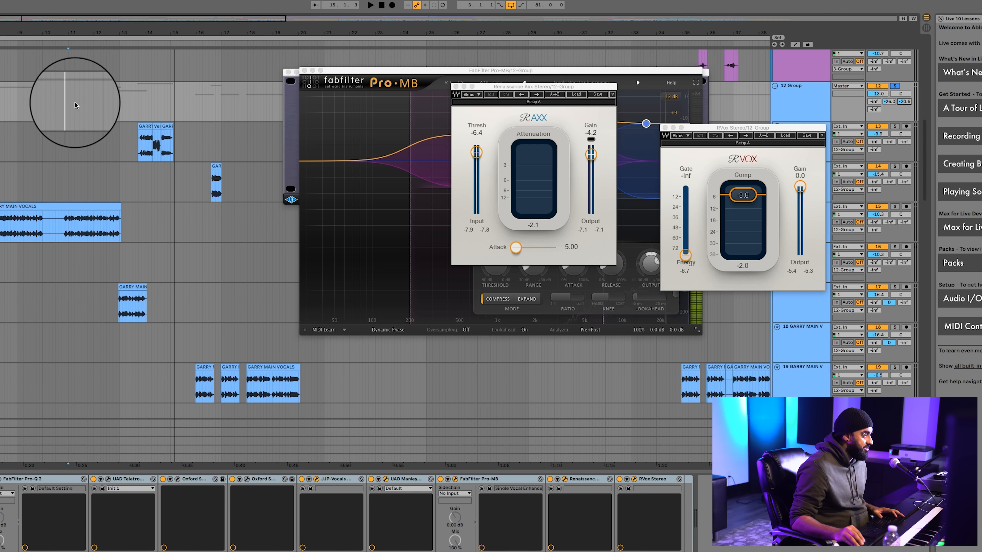
Play the 12 Group vocals from about bar 11 to hear them with the sends, and stop playback
left_click(65, 109)
key("space")
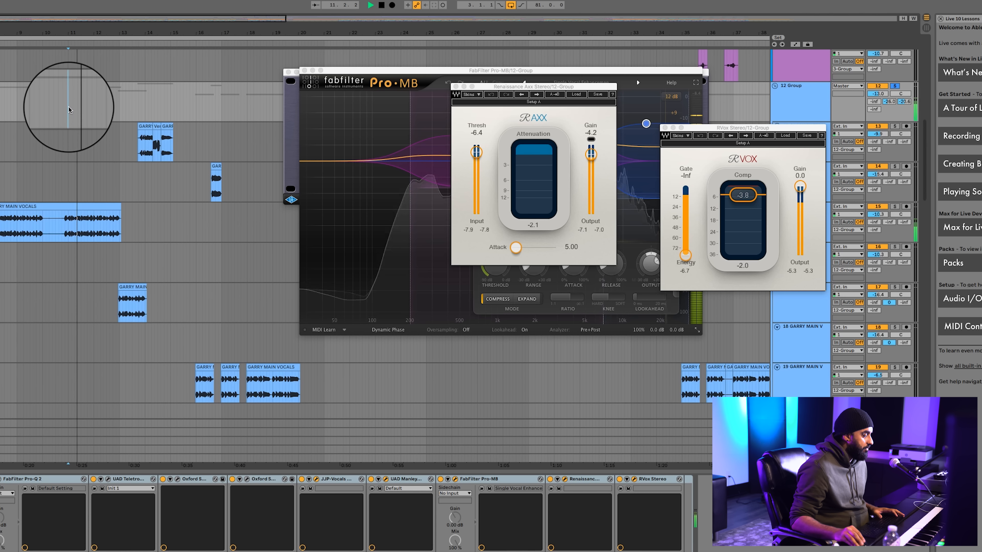
key("space")
Close the plug-in windows of the Manley VOXBOX, Pro-MB, Renaissance Axx, JJP-Vocals and RVox
left_click(287, 72)
left_click(305, 71)
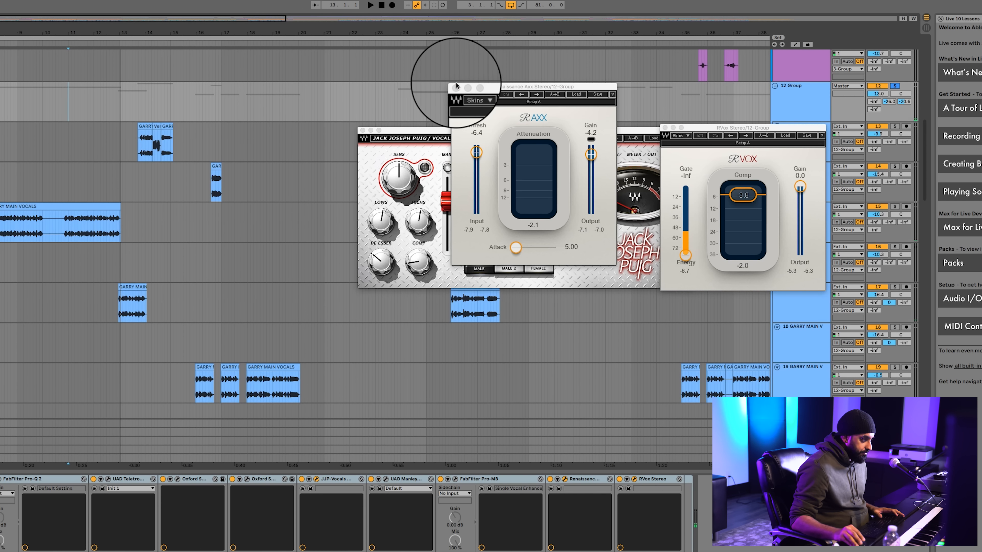
left_click(452, 87)
left_click(362, 131)
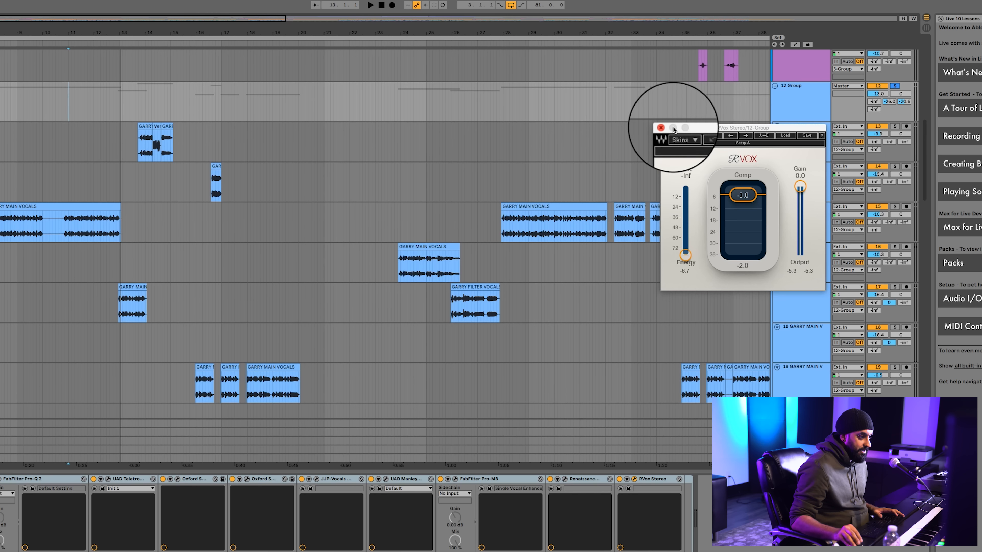
left_click(664, 127)
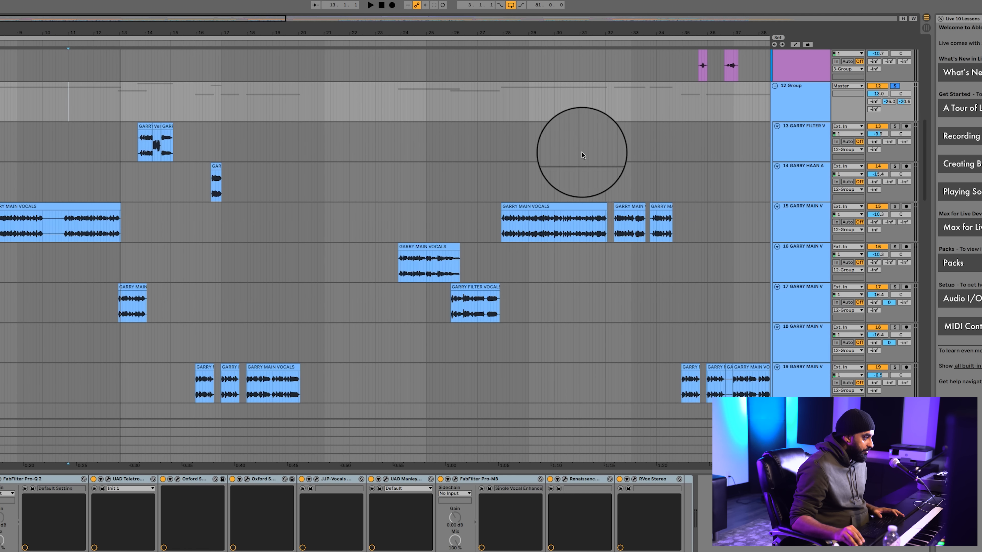
Examine the Phone EQ curve in Pro-Q 2 and the VPS philta settings on track 17, and close their windows
left_click(128, 293)
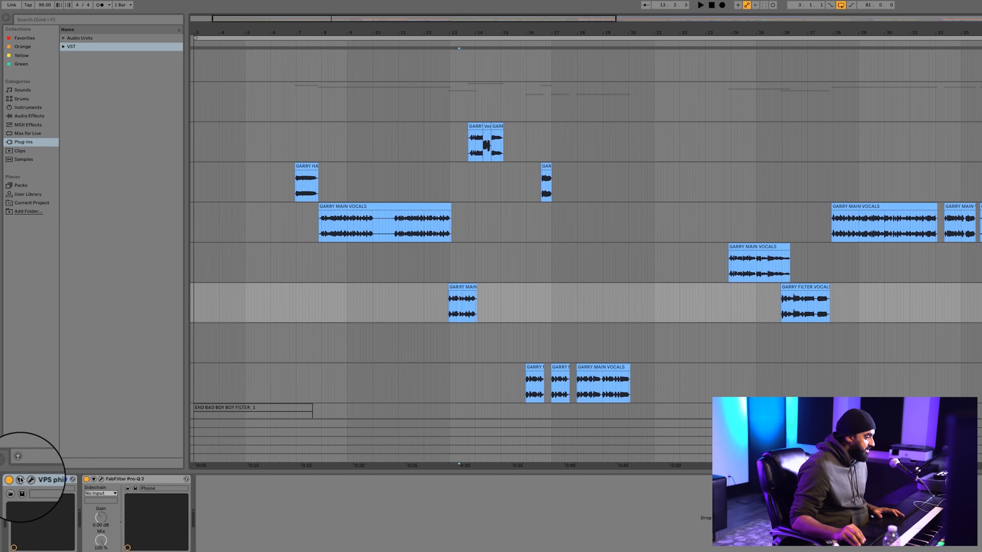
left_click(23, 478)
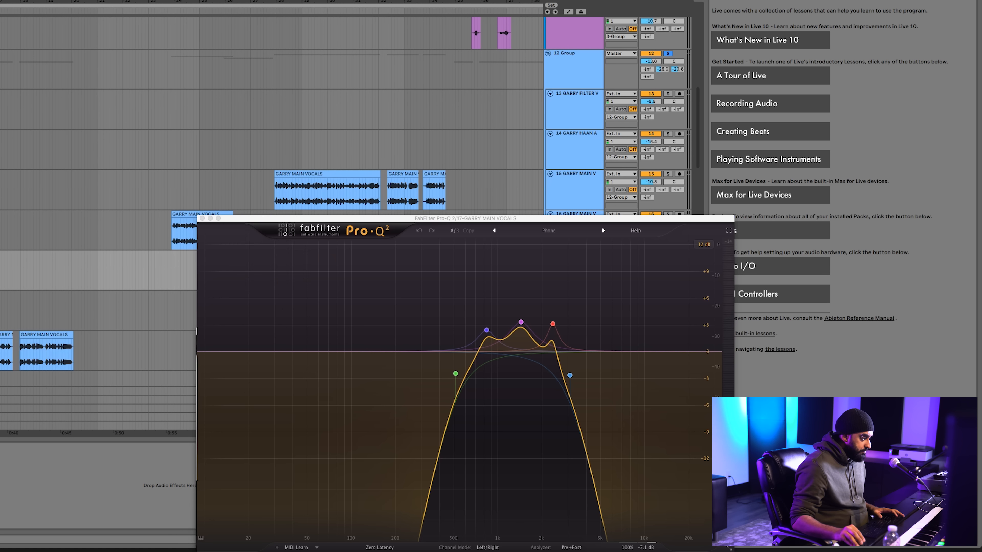
mouse_move(486, 330)
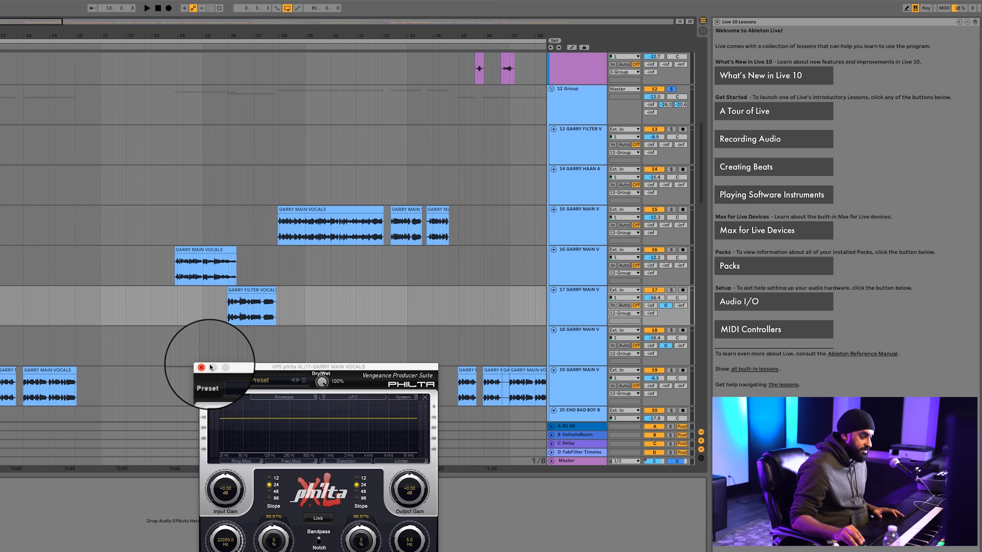
left_click(202, 367)
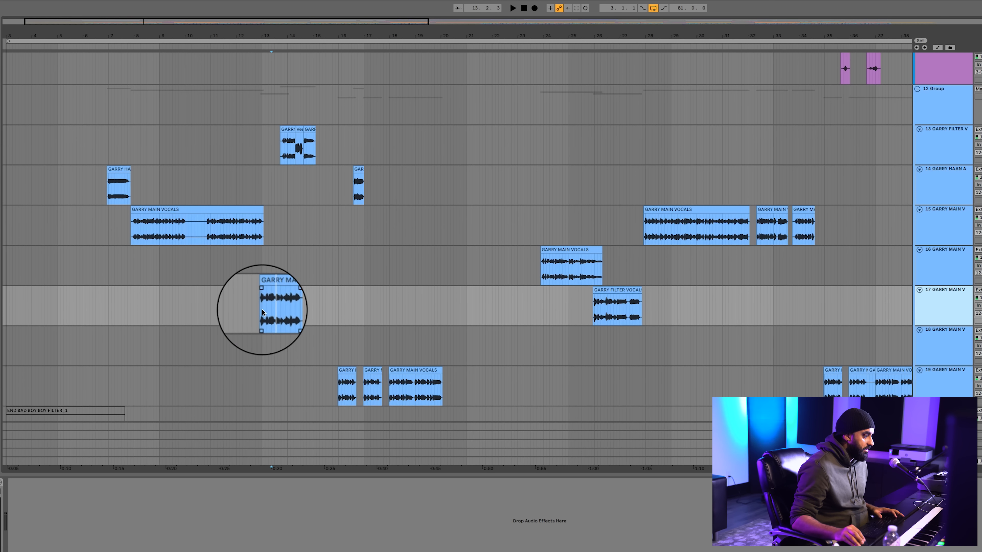
Play the vocals from just before the first clip on track 17 and look over the tracks further down the arrangement
left_click(258, 308)
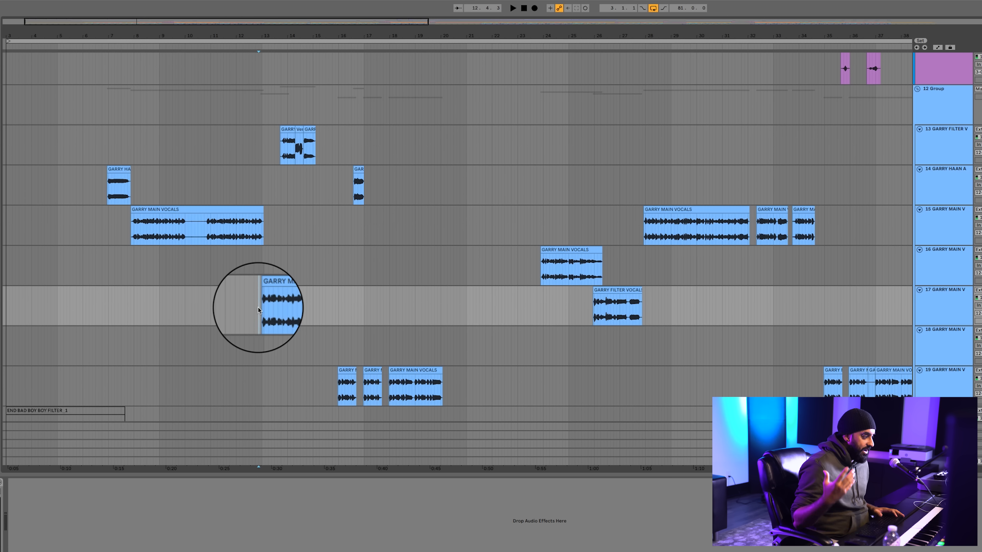
key("space")
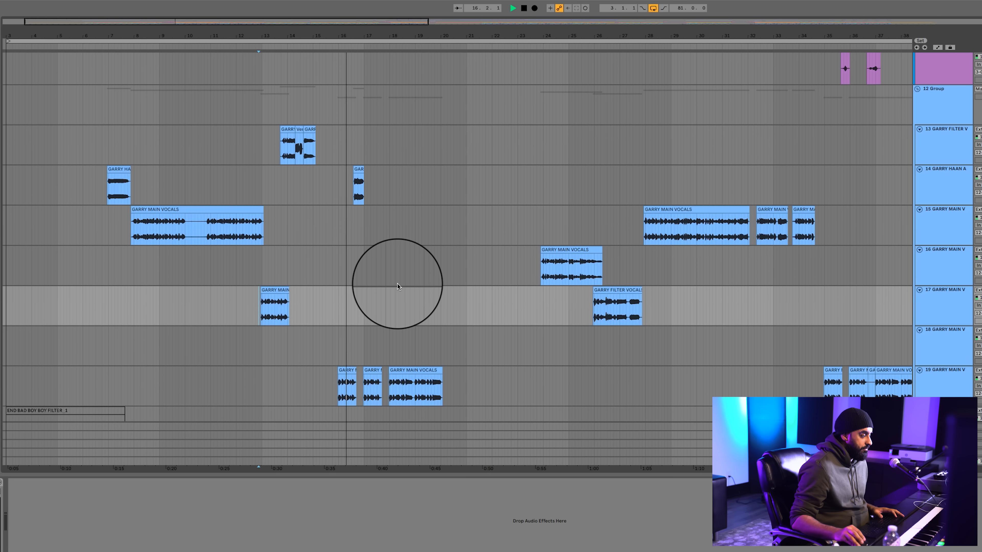
scroll(397, 283, "down", 3)
scroll(397, 283, "up", 5)
scroll(397, 284, "down", 2)
scroll(397, 283, "down", 10)
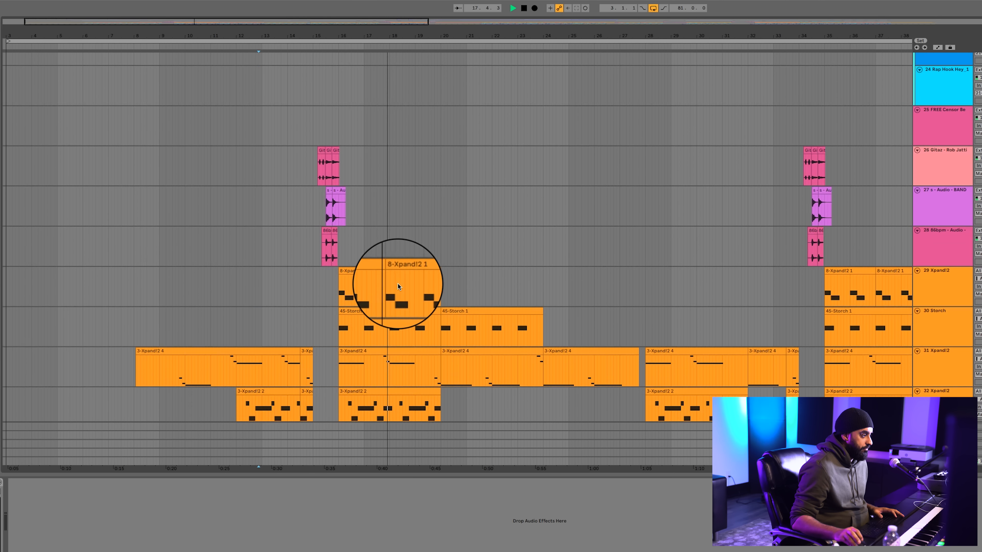
Stop playback and look over the 3 Group and its vocal tracks in the upper part of the arrangement
scroll(398, 283, "up", 5)
scroll(397, 283, "up", 2)
key("space")
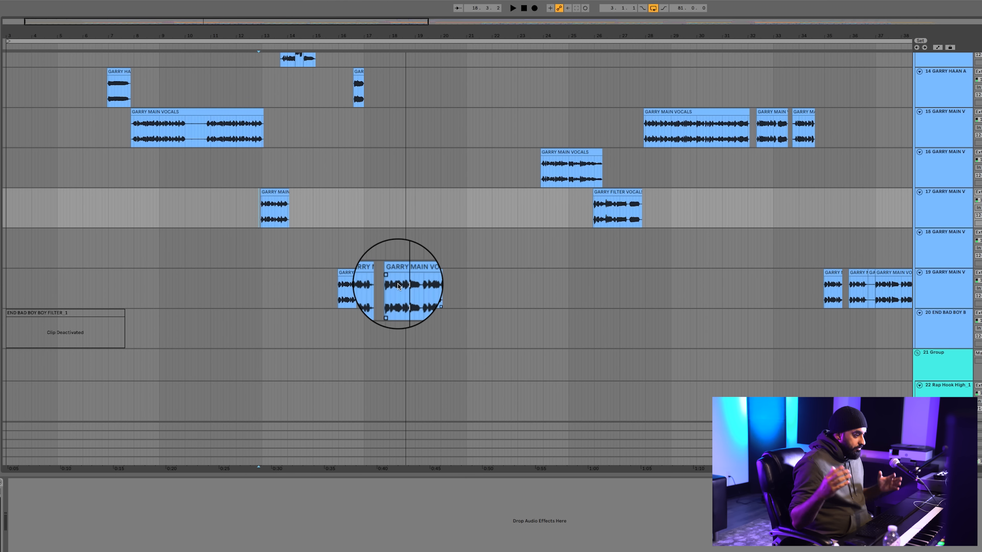
scroll(397, 283, "up", 1)
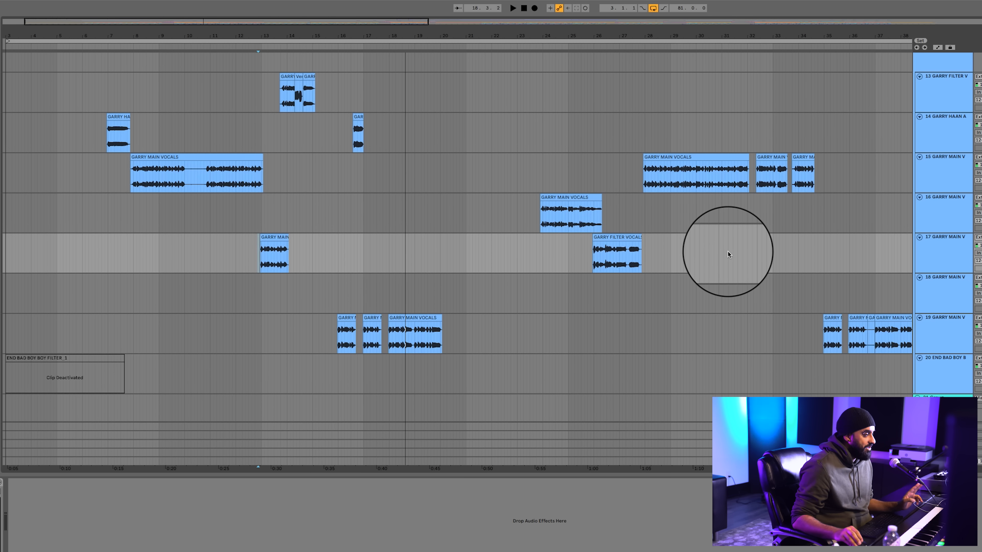
scroll(728, 251, "up", 6)
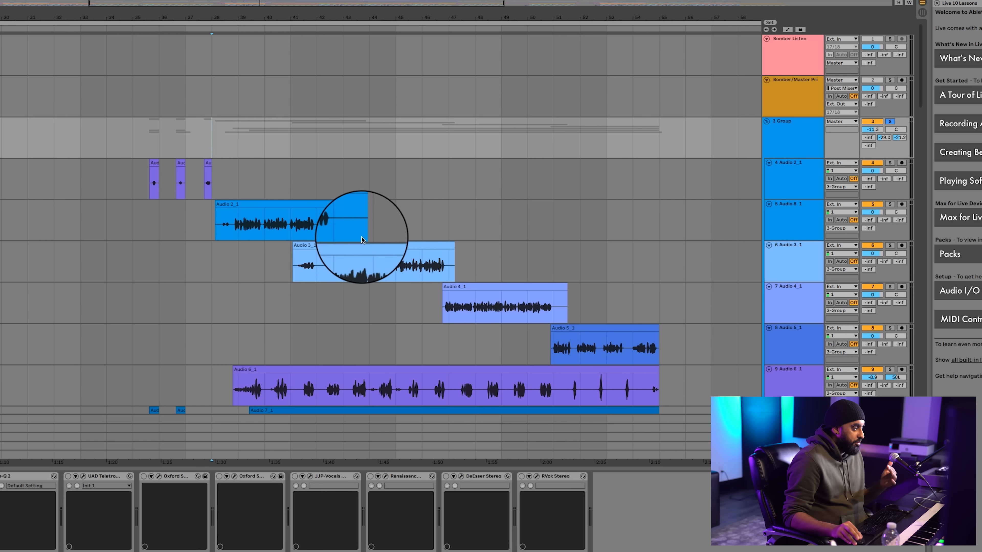
scroll(362, 238, "down", 2)
scroll(363, 238, "down", 3)
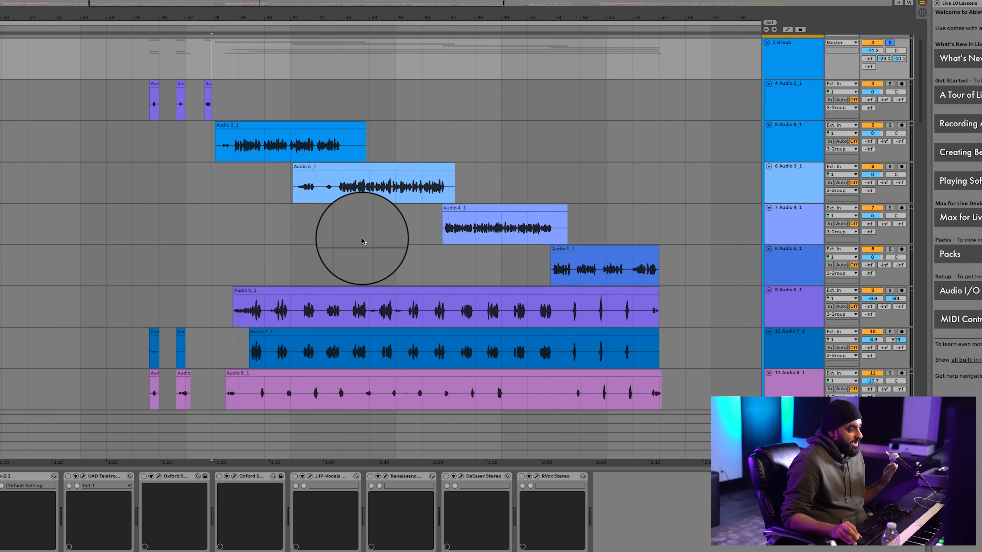
scroll(365, 236, "up", 2)
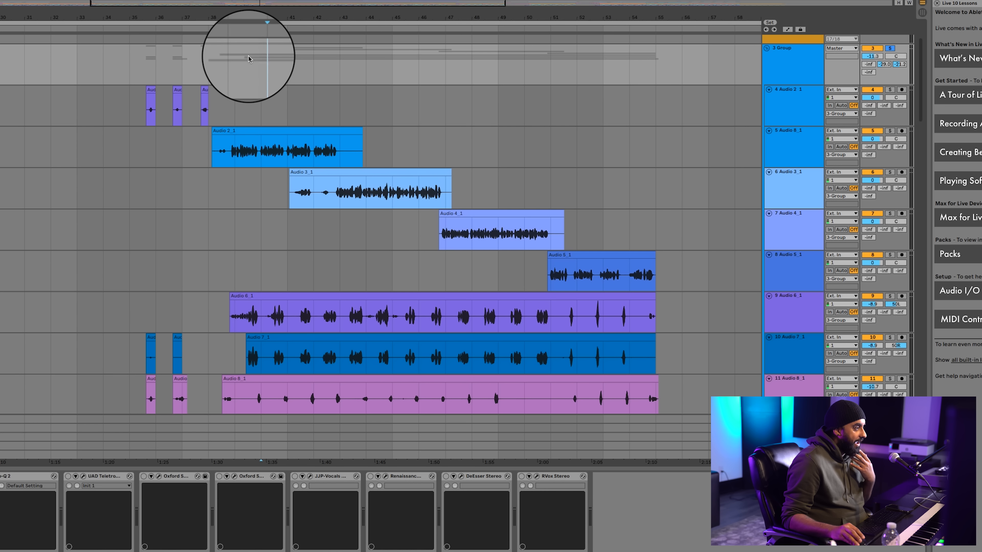
Play the 3 Group vocals from bar 39 and bring up the options for the group's -29.0 dB send
left_click(234, 65)
left_click(228, 65)
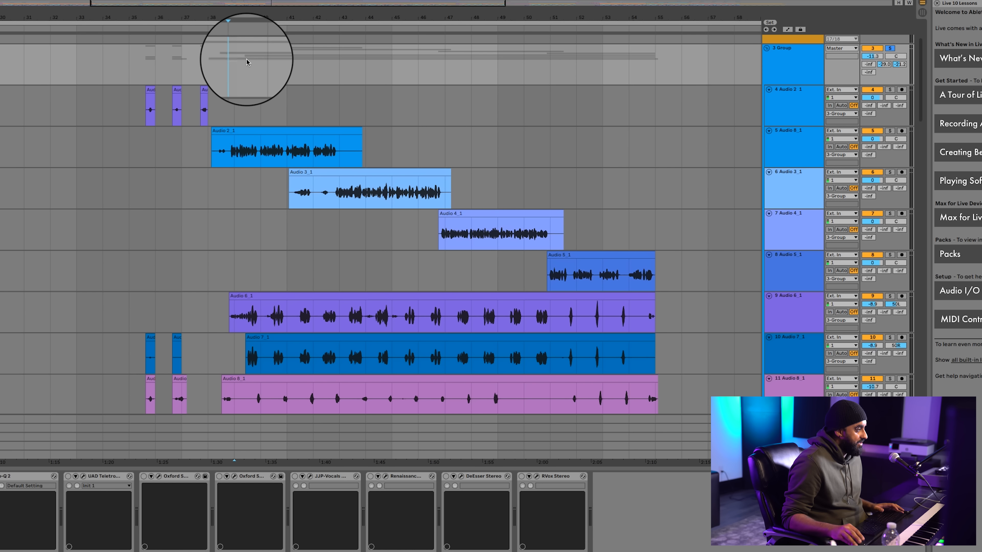
scroll(197, 62, "left", 1)
left_click(231, 59)
key("space")
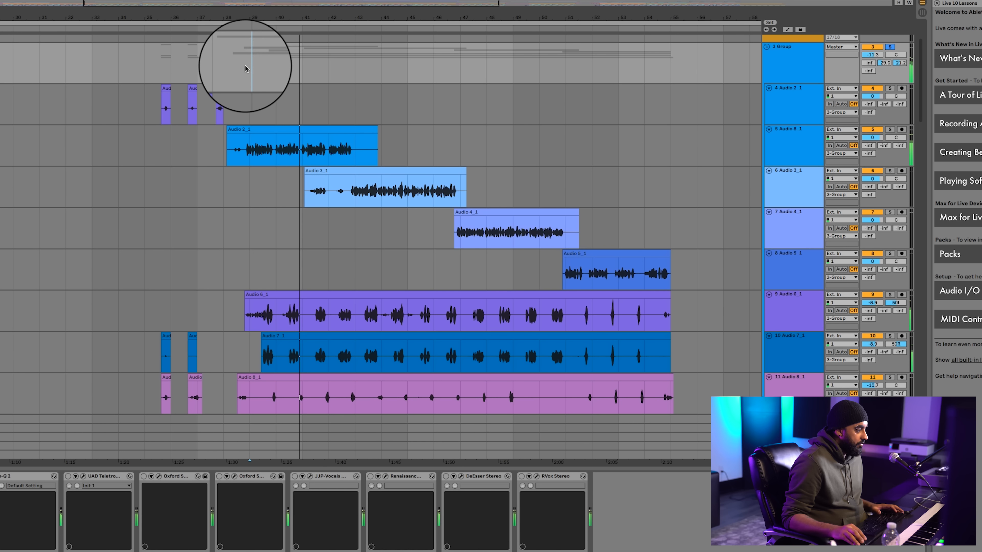
right_click(885, 64)
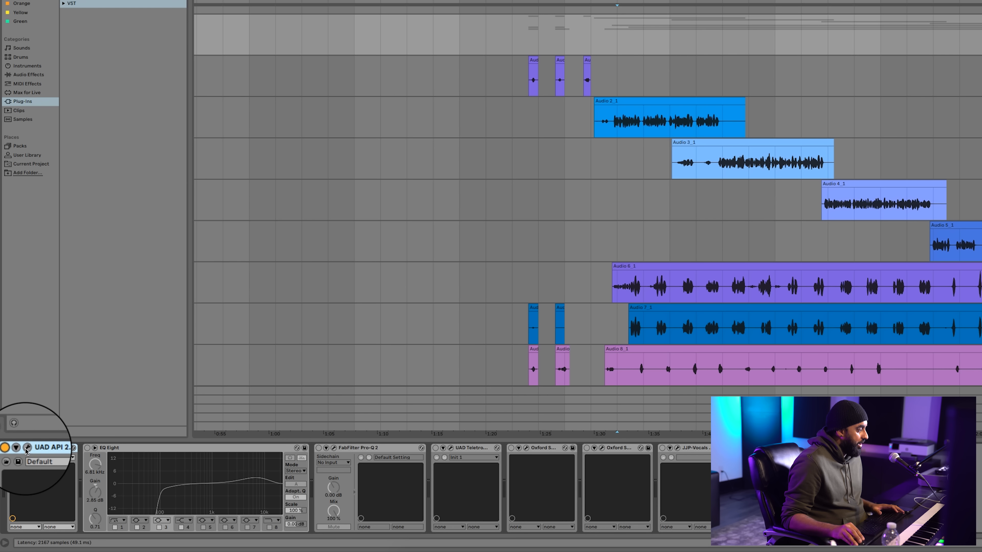
Enable the UAD API 2500 on the 3 Group, check its settings, close its window, and enable EQ Eight
left_click(12, 450)
left_click_drag(634, 154, 595, 202)
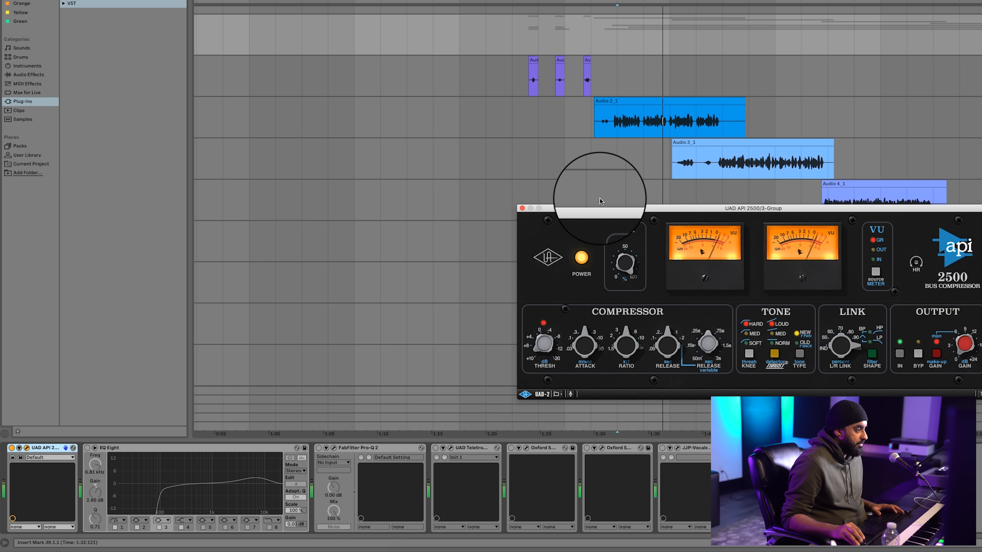
left_click(522, 208)
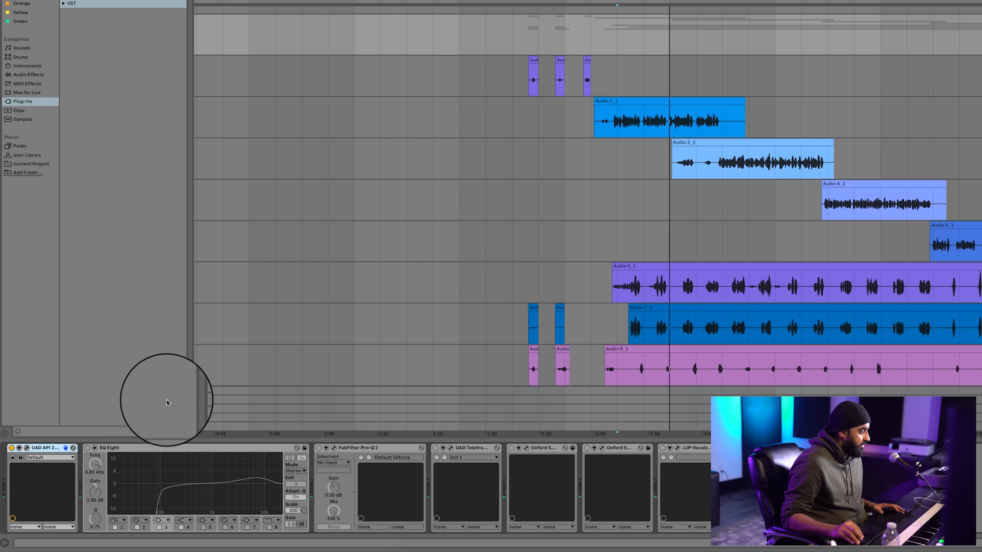
left_click(87, 448)
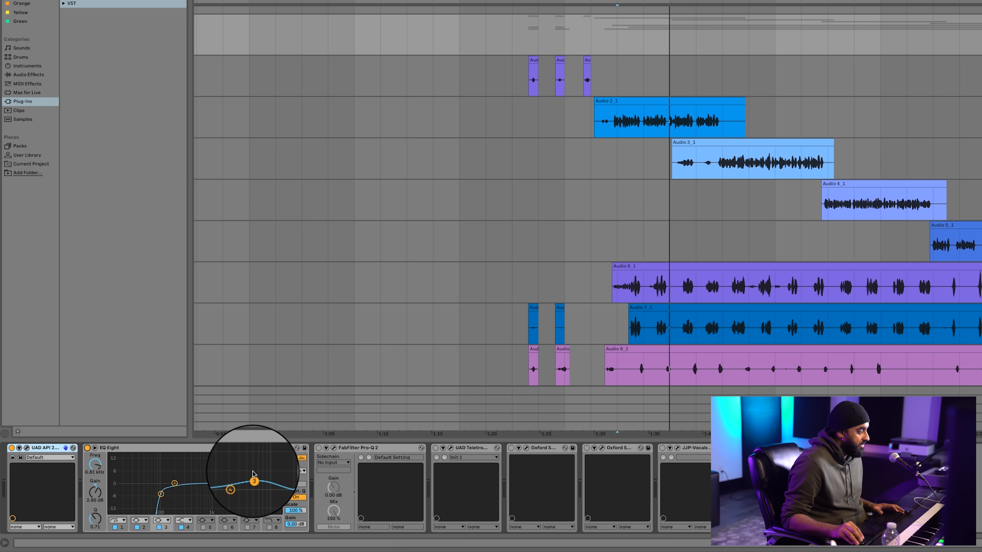
Open and enable Pro-Q 2 on the 3 Group and play the vocals through its curve
left_click(334, 450)
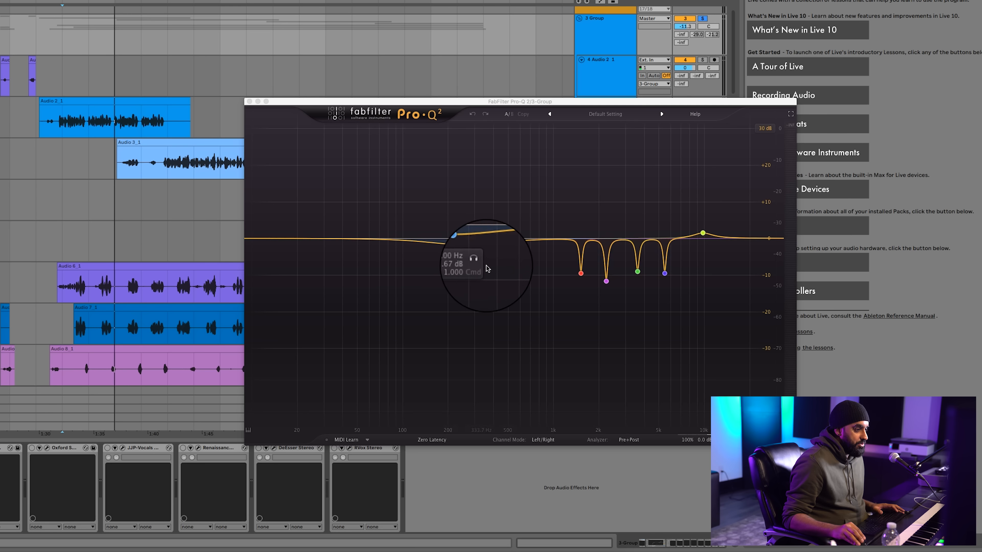
left_click_drag(548, 207, 726, 277)
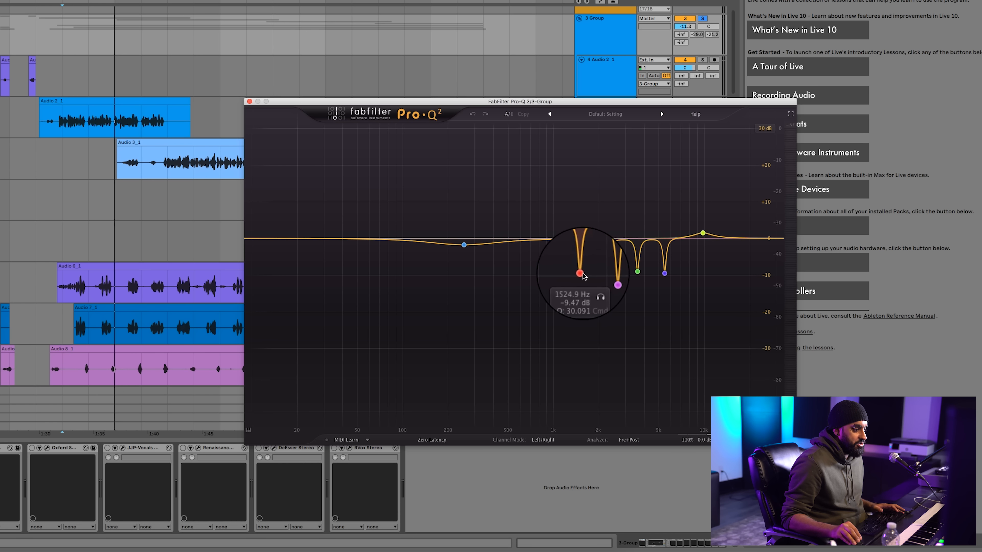
key("space")
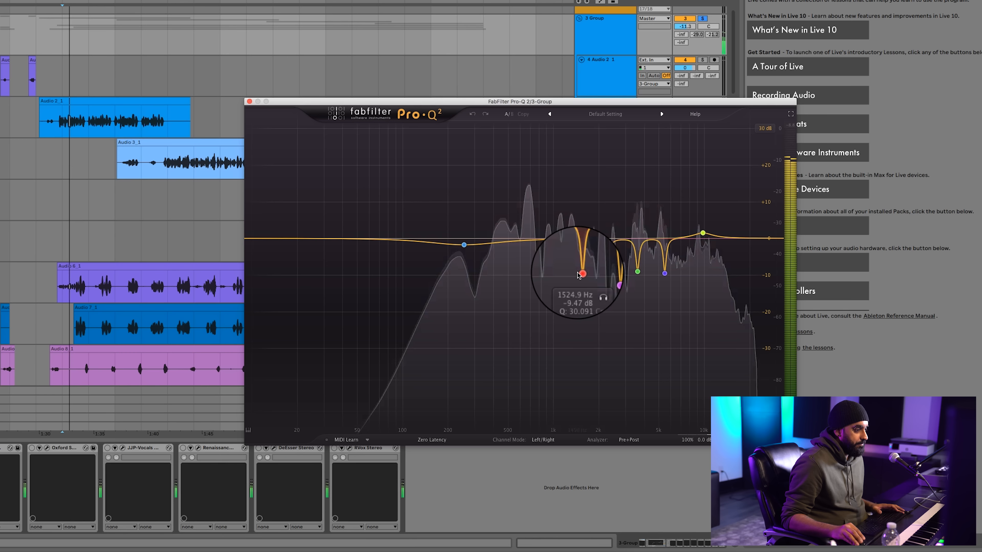
Solo the Pro-Q 2 notch bands at 1524.9, 2233.0, 3609.4 and 5467.6 Hz one after another to hear each
left_click(594, 290)
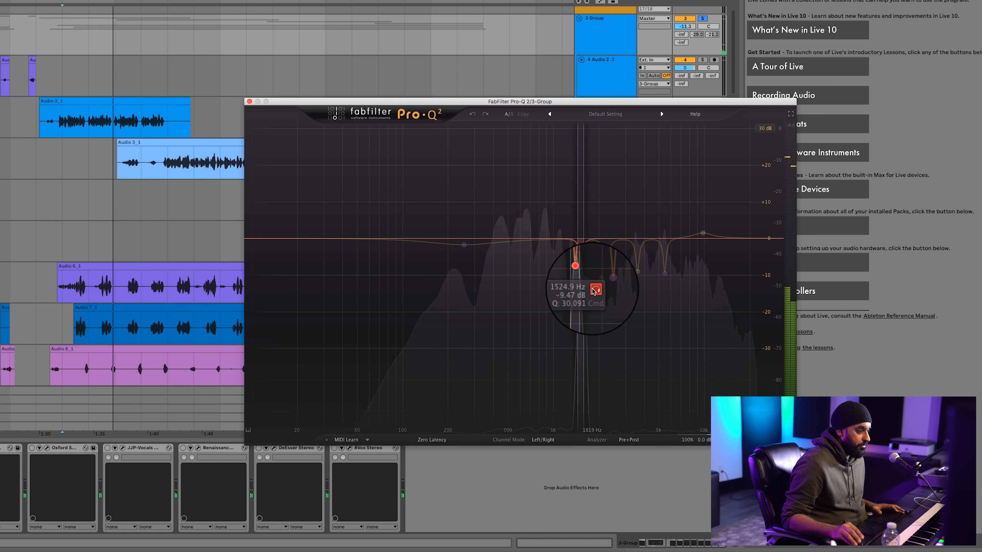
left_click(595, 290)
left_click(620, 297)
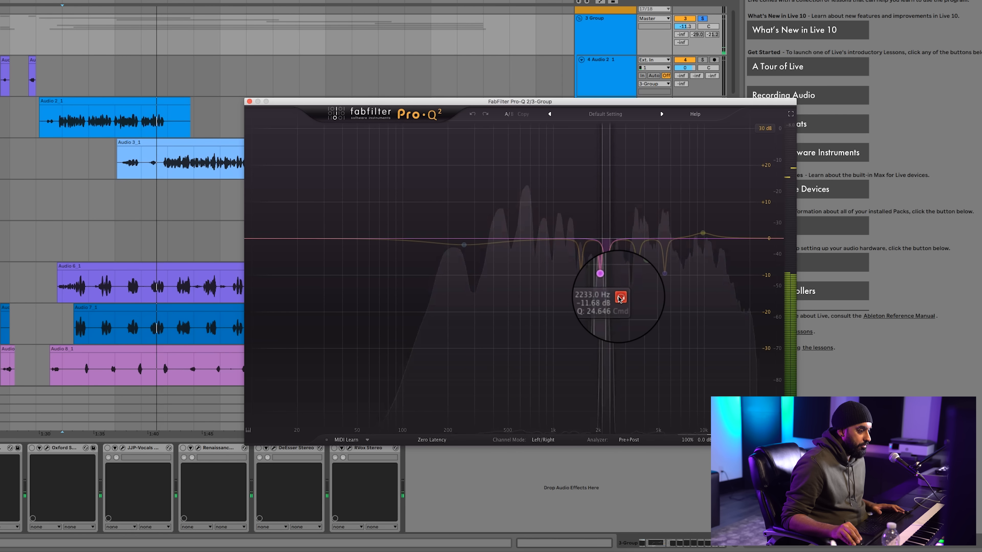
left_click(620, 297)
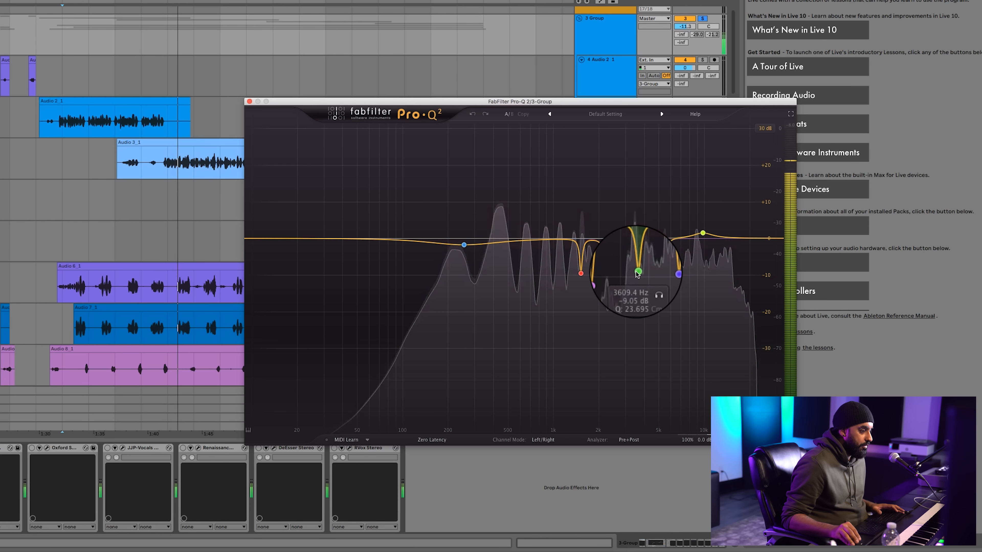
left_click(651, 289)
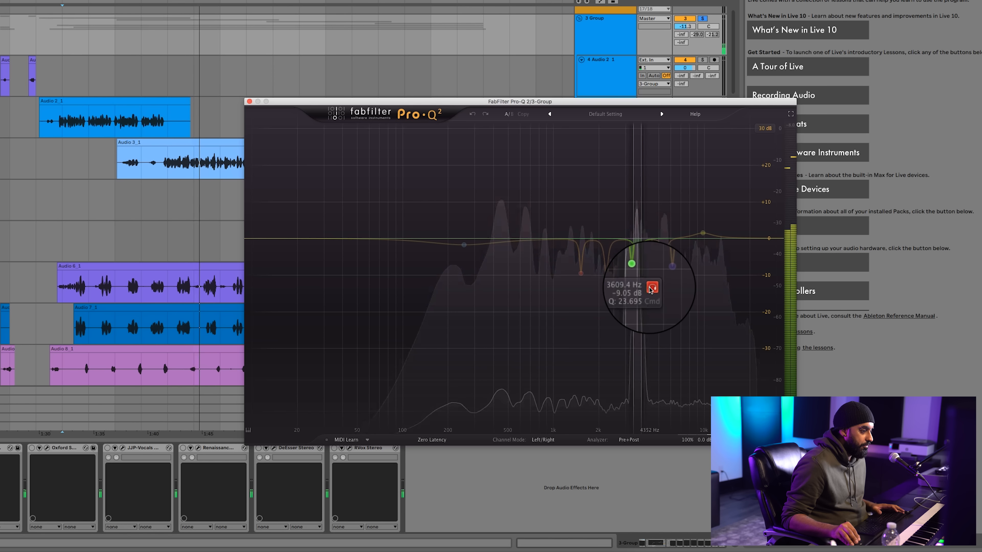
left_click(652, 289)
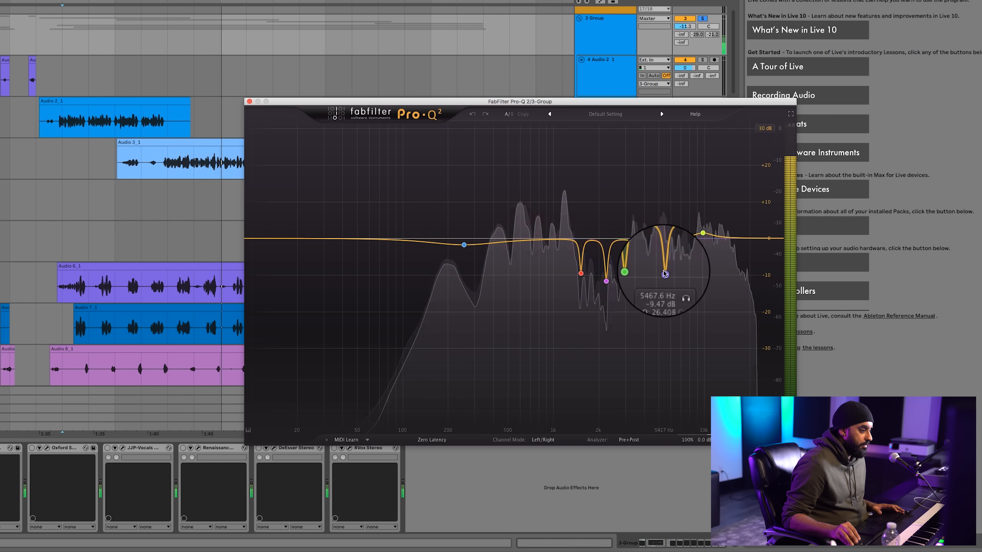
left_click(679, 290)
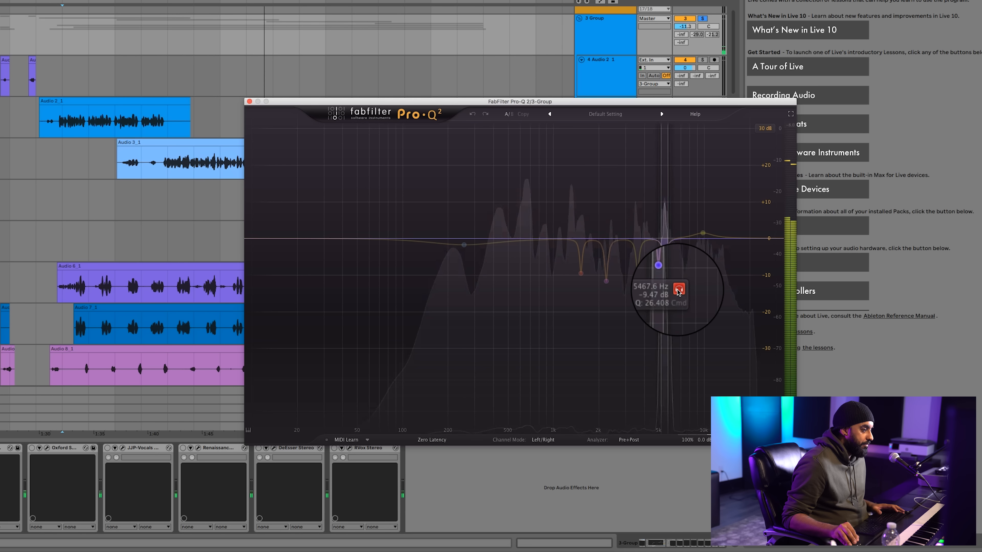
left_click(679, 290)
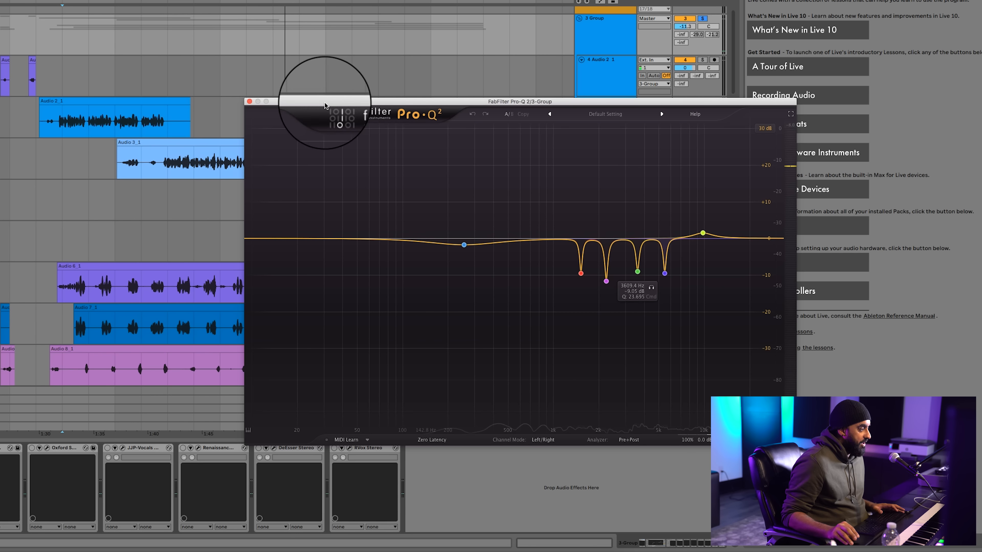
Open and enable the UAD Teletronix LA-2A on the 3 Group and play the vocals from bar 39
left_click(62, 44)
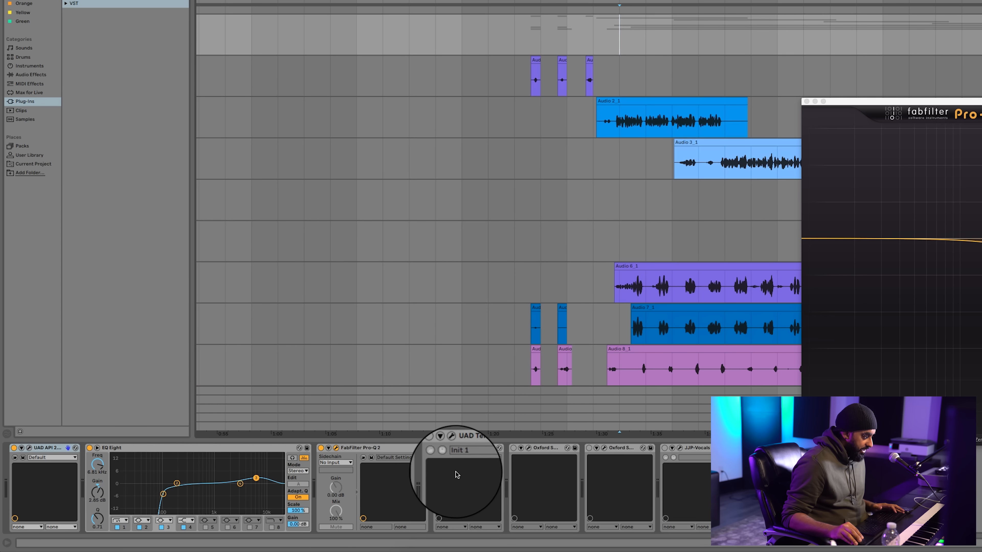
left_click(452, 448)
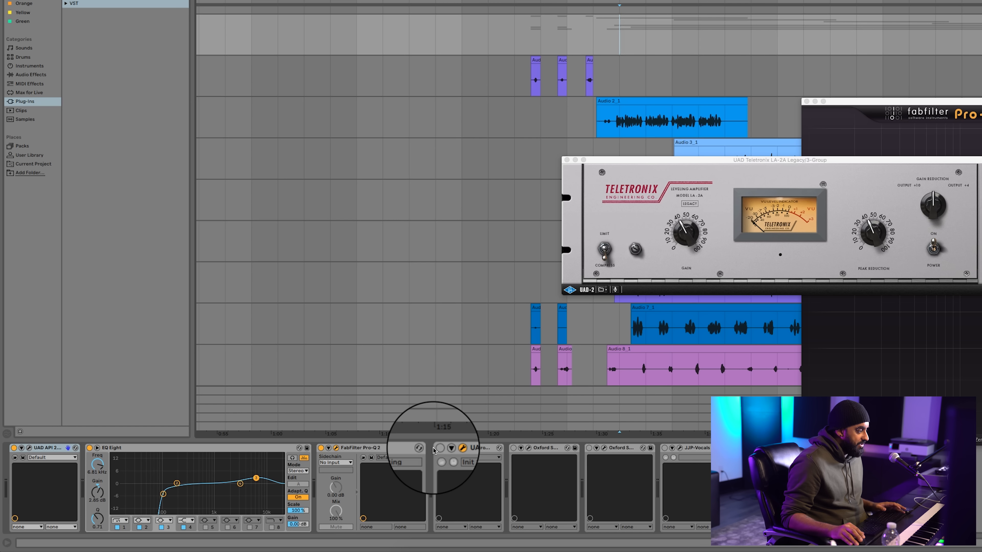
left_click(439, 448)
key("space")
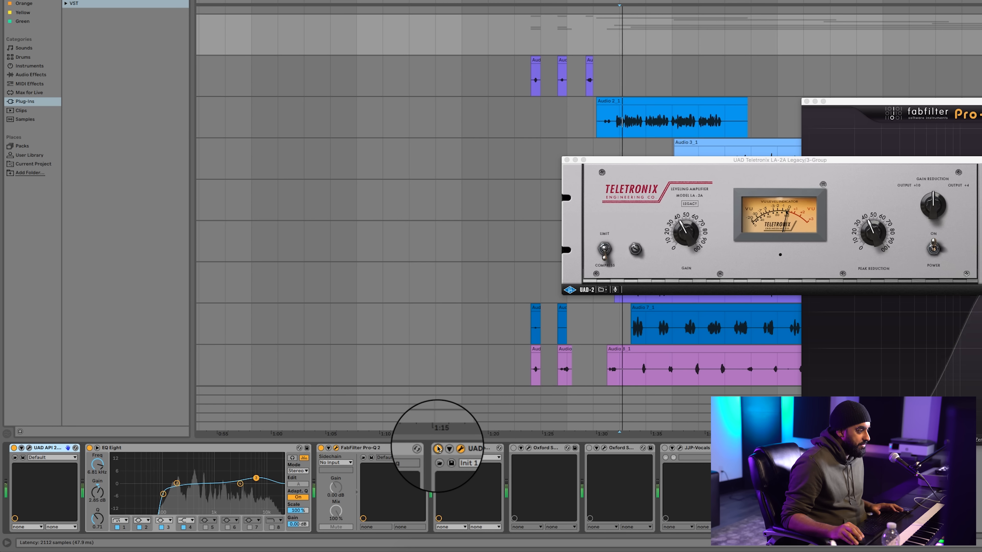
Open both Oxford SuprEsser plug-ins on the 3 Group, enable them and play the vocals through them
left_click(529, 448)
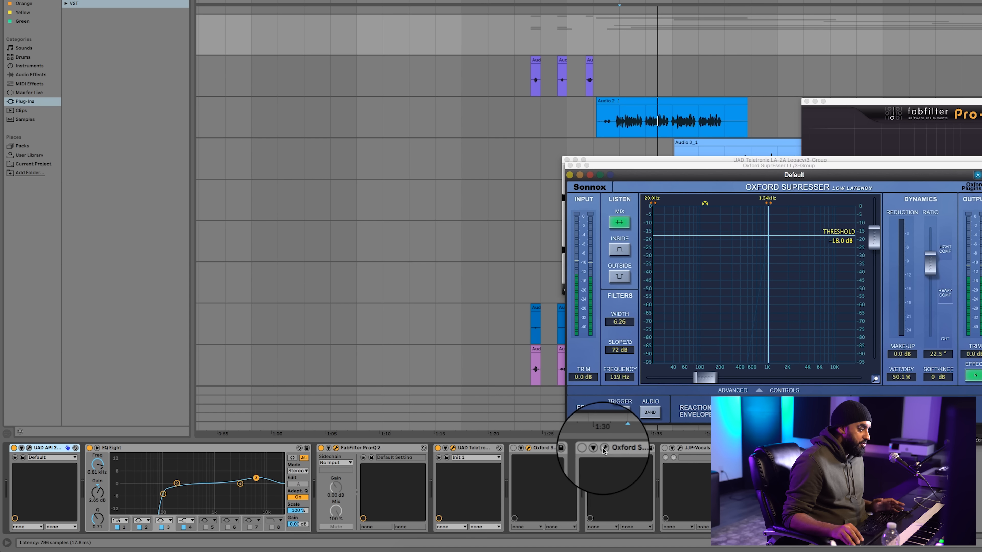
left_click(604, 448)
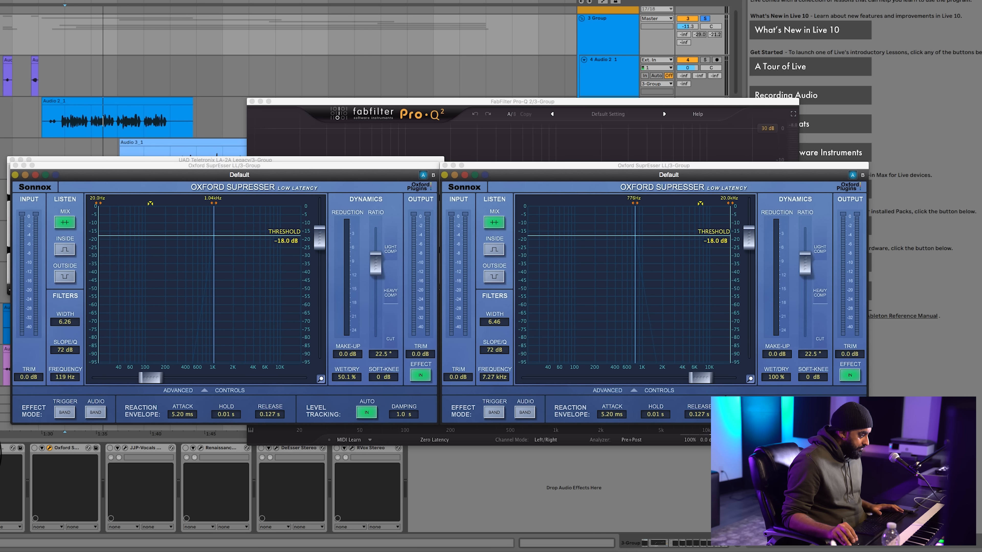
left_click(34, 448)
key("space")
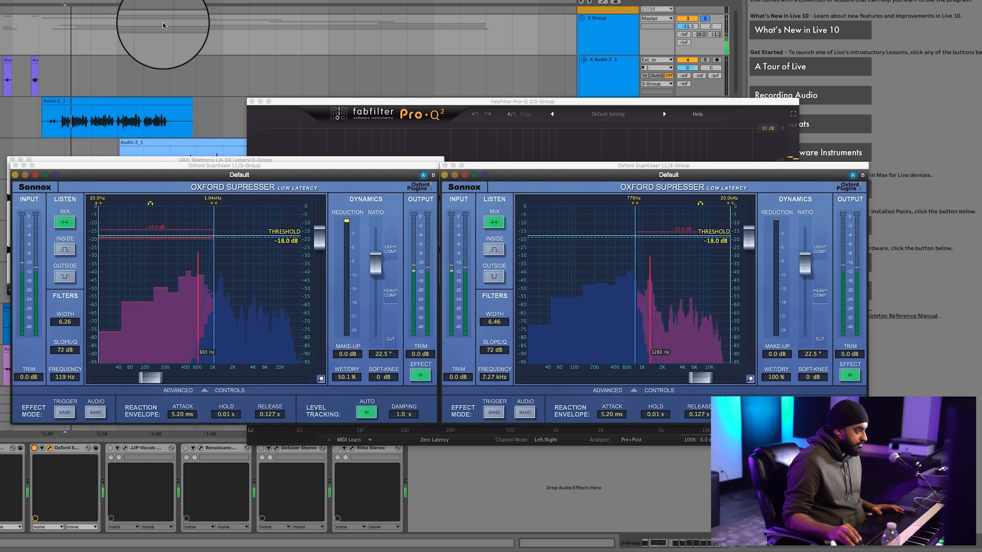
Close the windows of the LA-2A, Pro-Q 2 and both Oxford SuprEssers
left_click(13, 159)
left_click(252, 102)
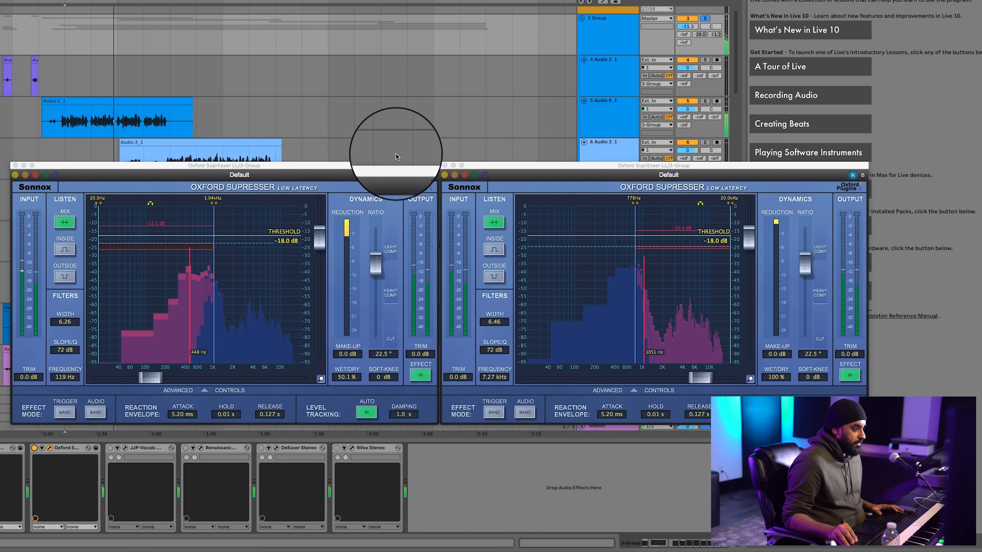
left_click(445, 165)
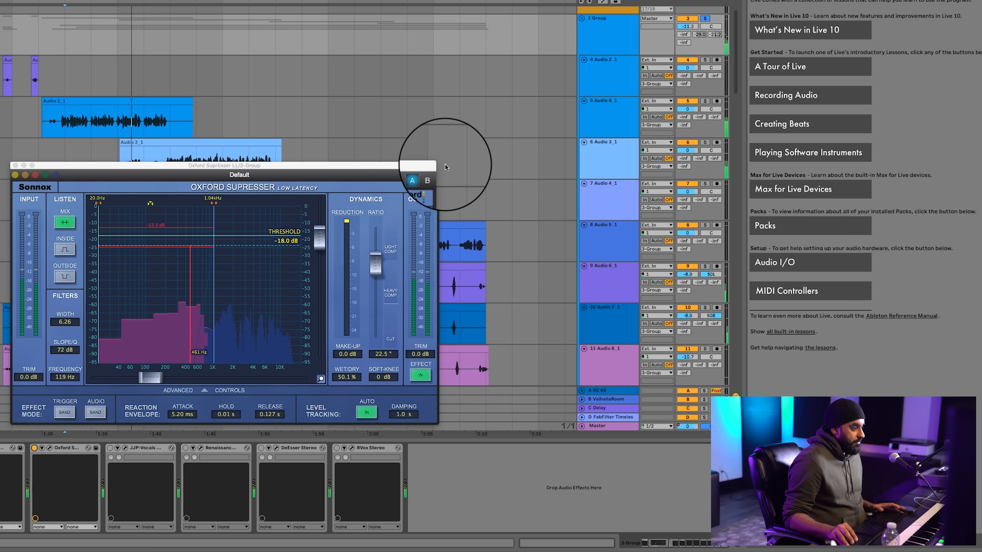
left_click(15, 166)
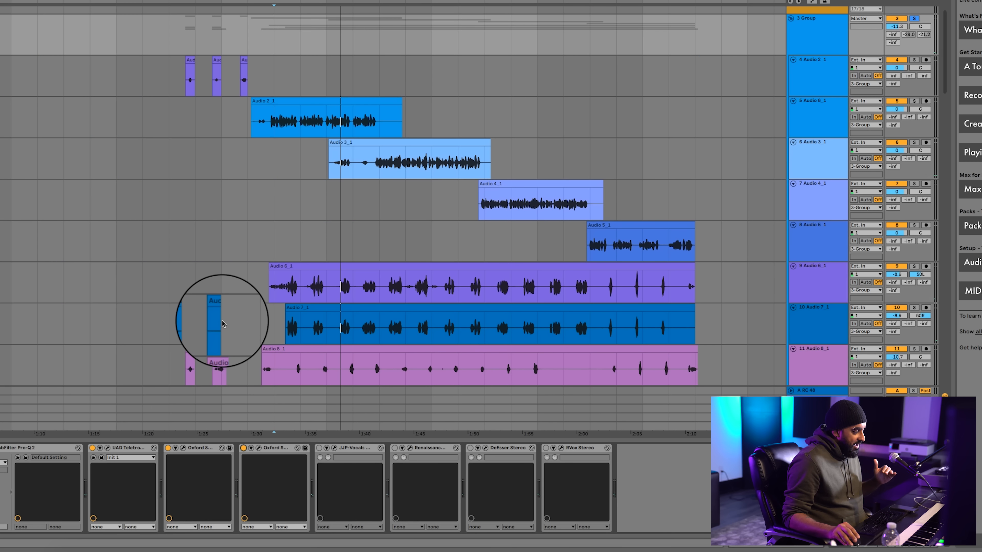
Open JJP-Vocals on the 3 Group, enable it, listen to the vocals through it, and close its window
left_click(335, 450)
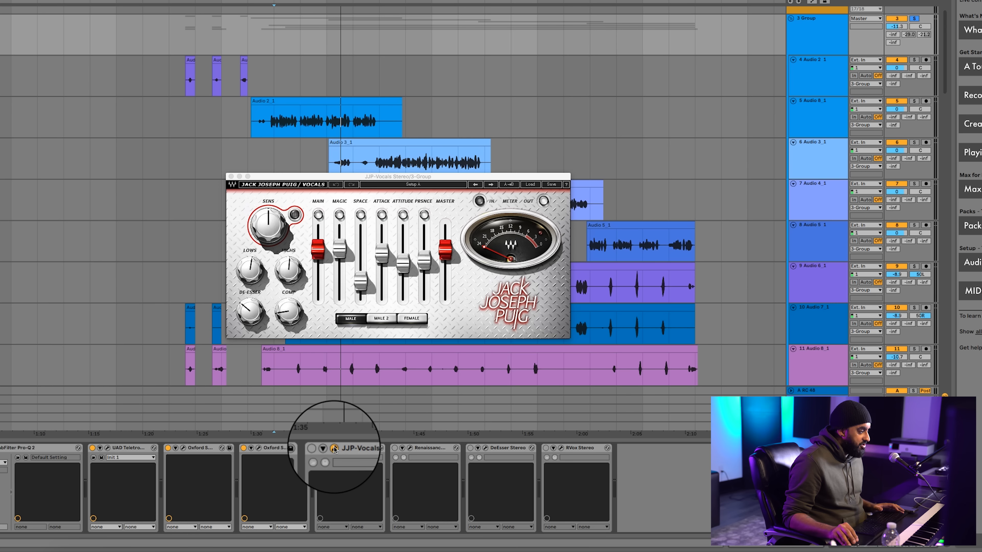
left_click(319, 448)
key("space")
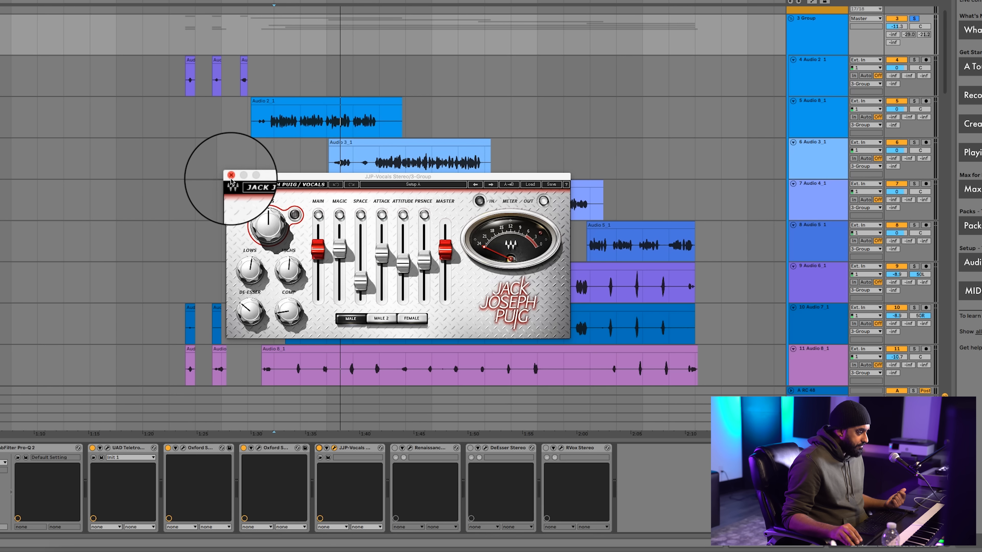
left_click(222, 173)
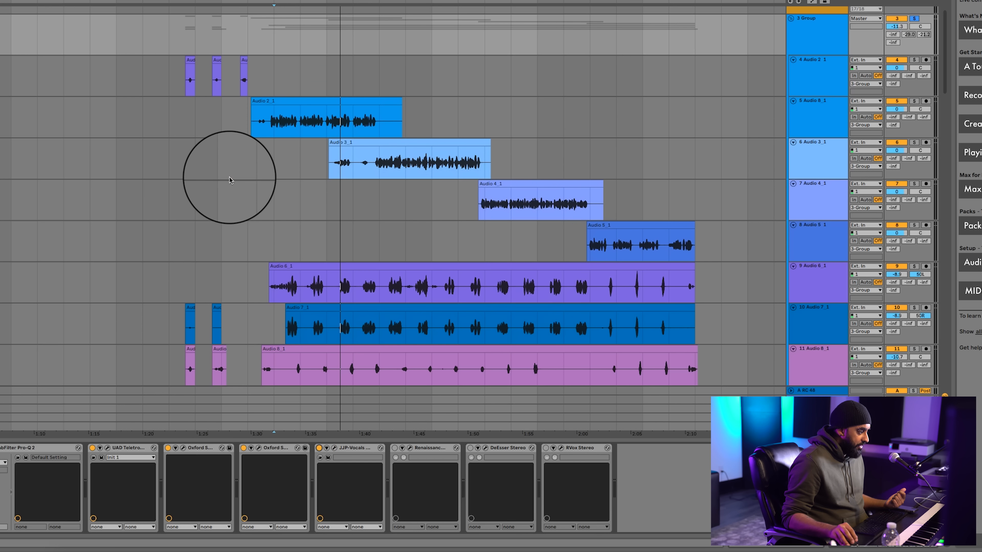
Open the Renaissance Axx, DeEsser and RVox windows on the 3 Group to examine their settings
left_click(409, 448)
left_click(485, 449)
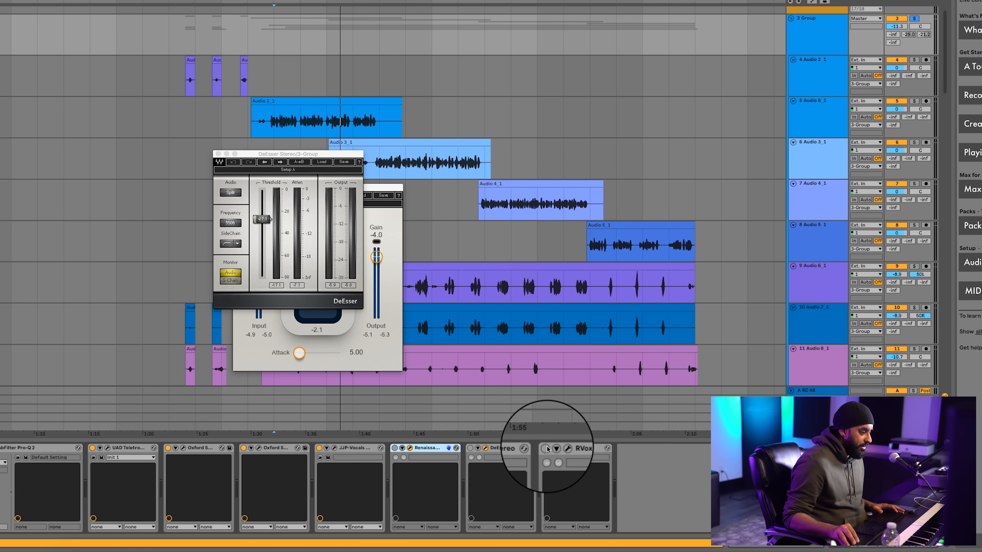
left_click(560, 449)
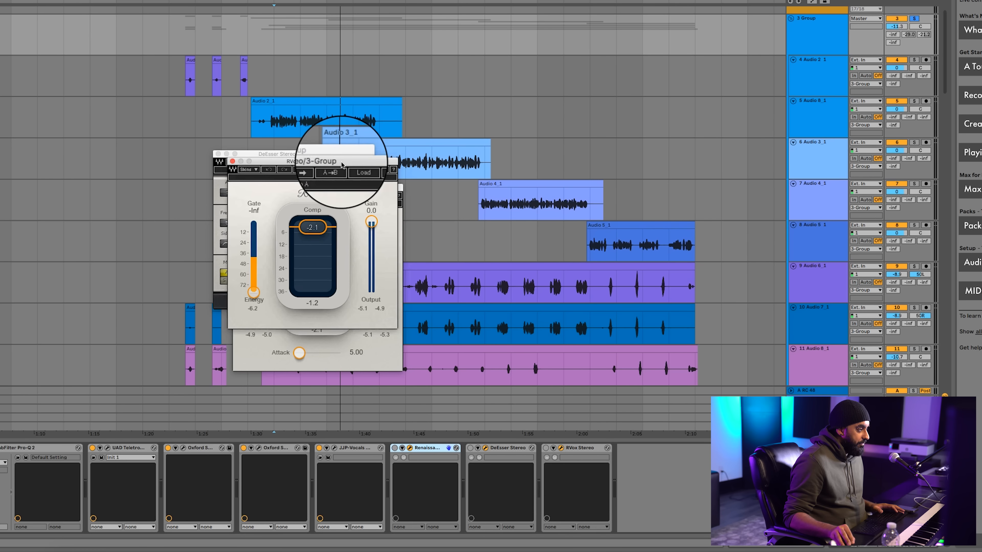
Arrange the Renaissance Axx, DeEsser and RVox windows side by side over the arrangement
left_click_drag(340, 159, 755, 136)
left_click_drag(319, 158, 511, 183)
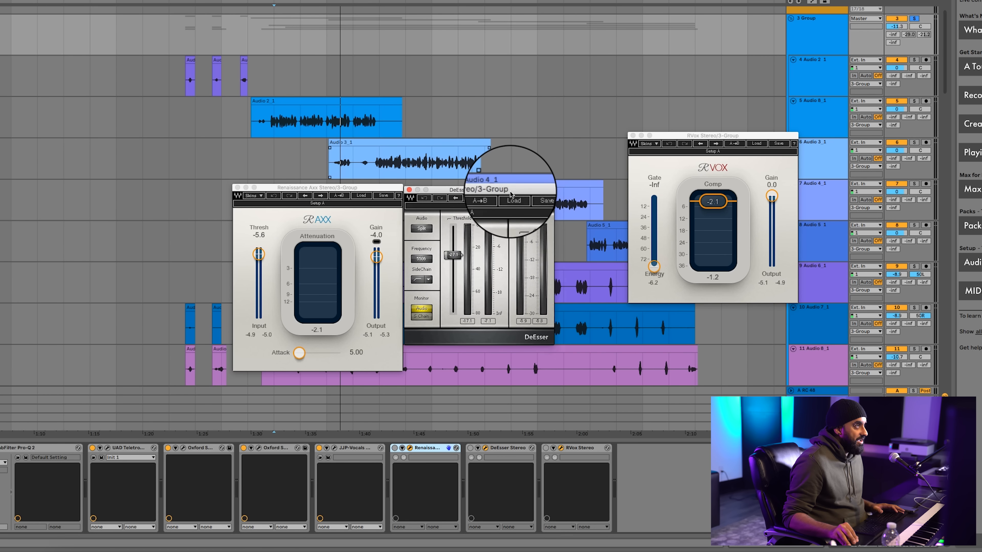
left_click_drag(793, 100, 659, 161)
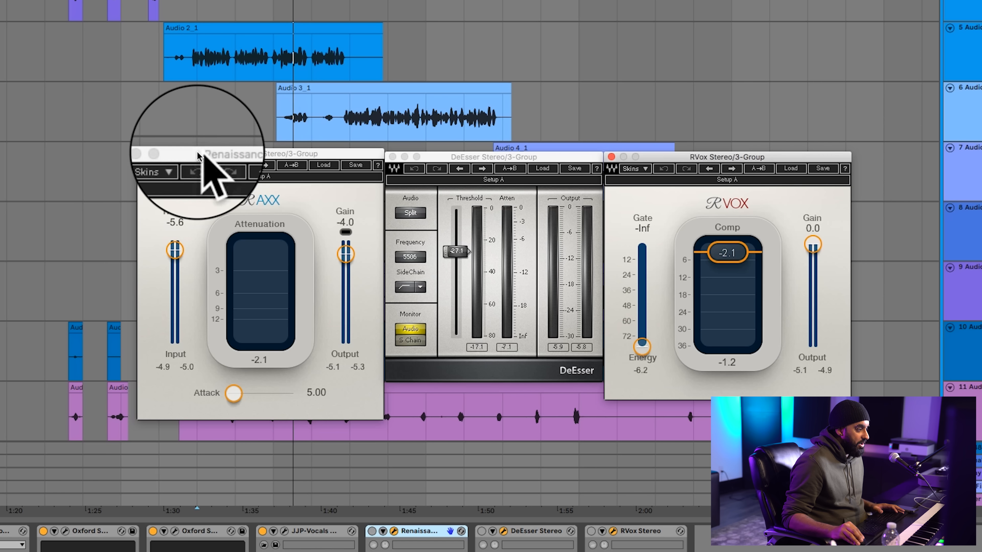
left_click_drag(343, 159, 342, 162)
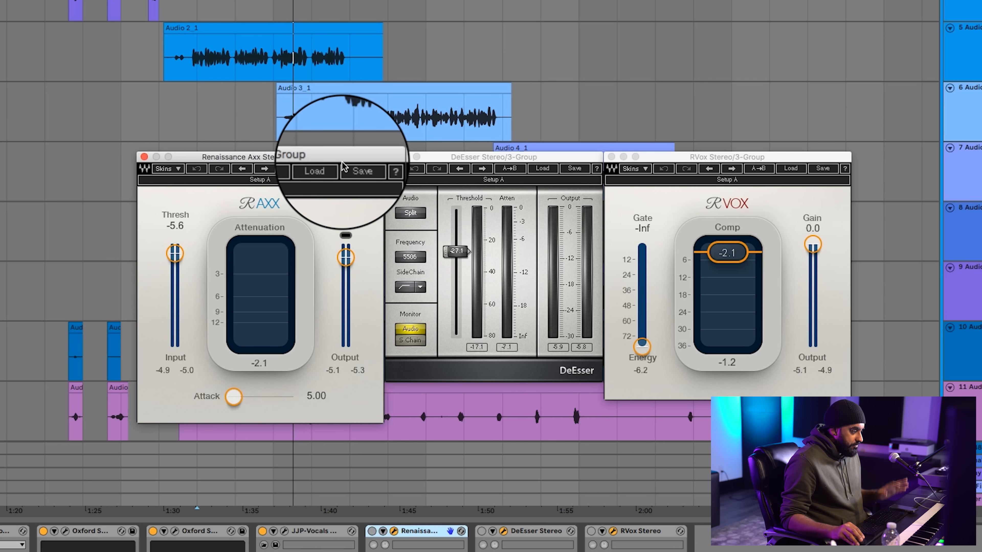
Enable Renaissance Axx on the 3 Group and play the vocals, comparing the sound with it bypassed and active
left_click(371, 532)
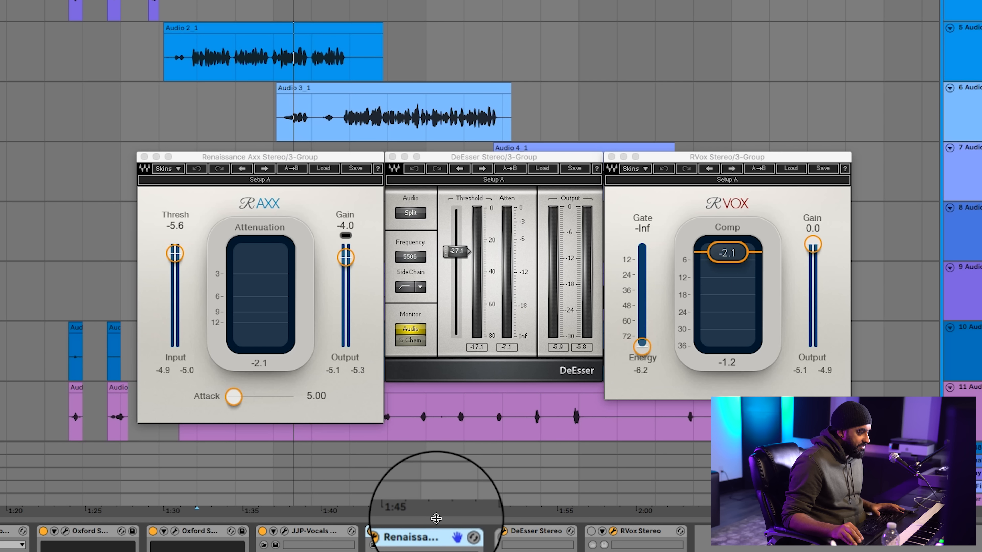
key("space")
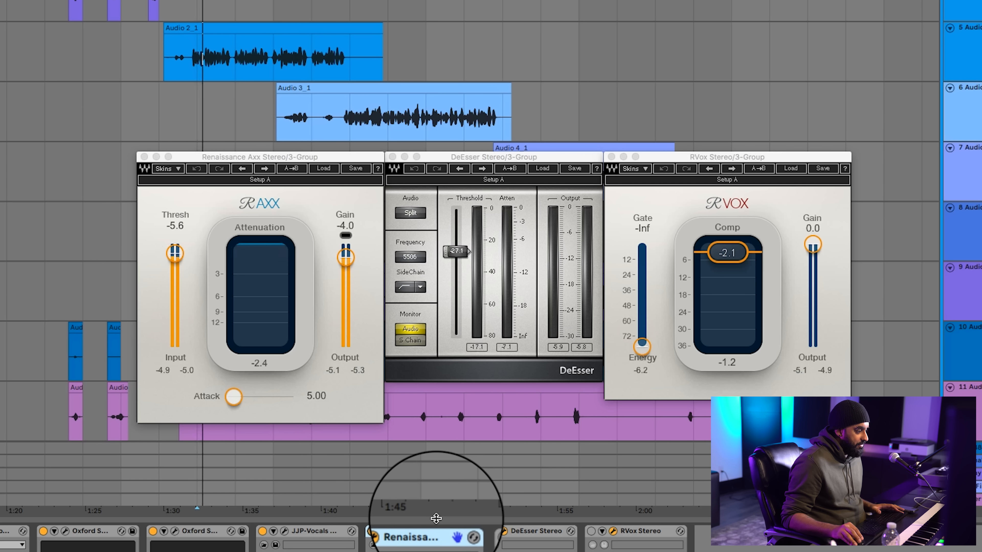
left_click(366, 530)
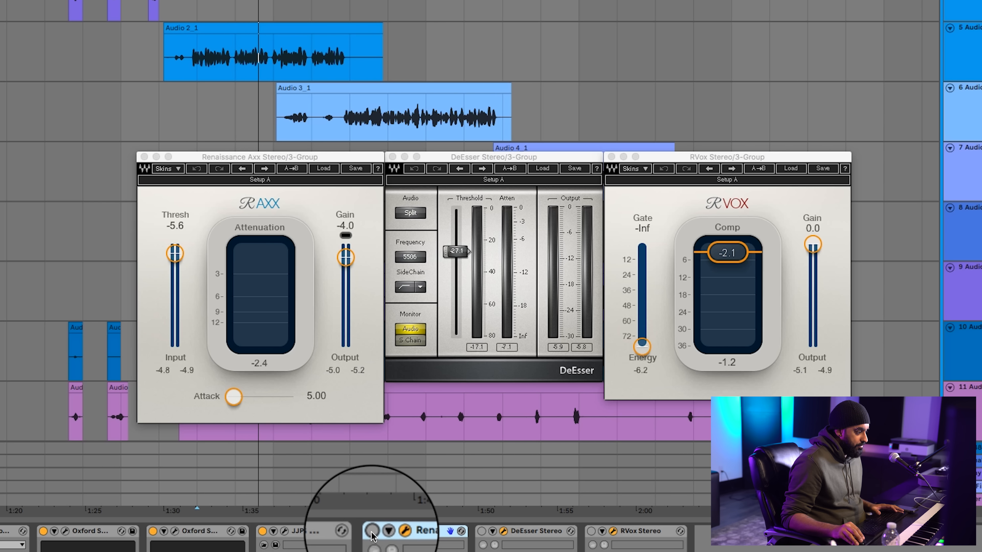
left_click(372, 533)
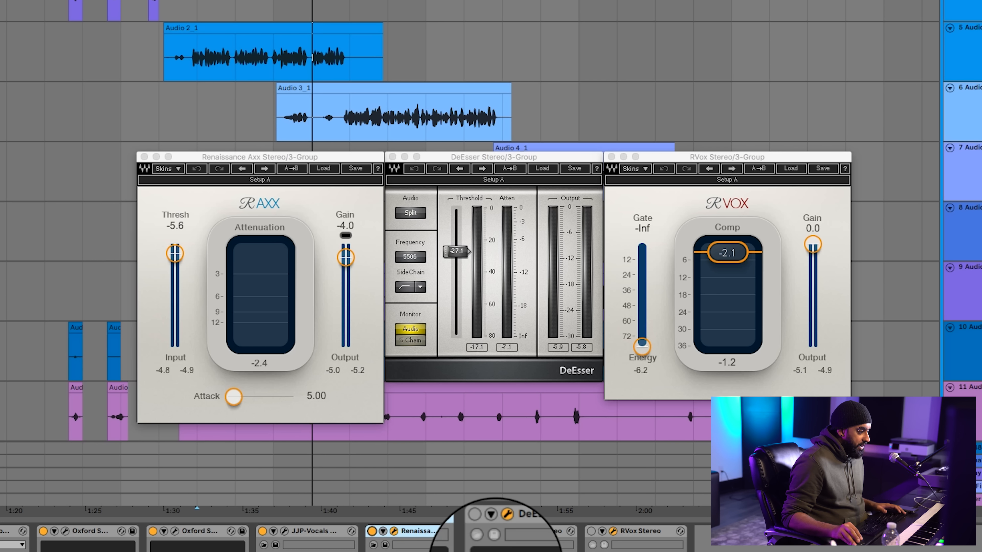
Enable DeEsser and RVox on the 3 Group and play the vocals, comparing RVox bypassed and active
left_click(481, 531)
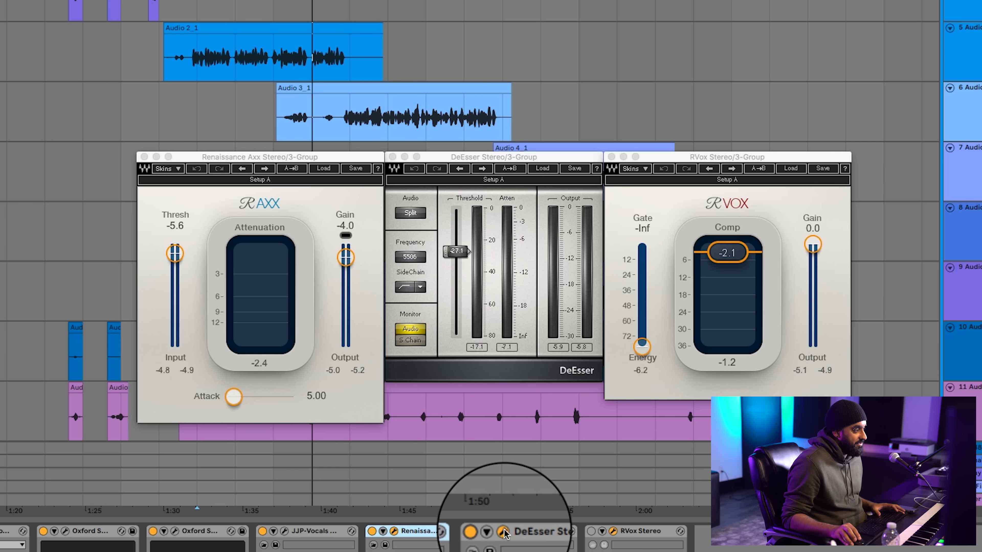
key("space")
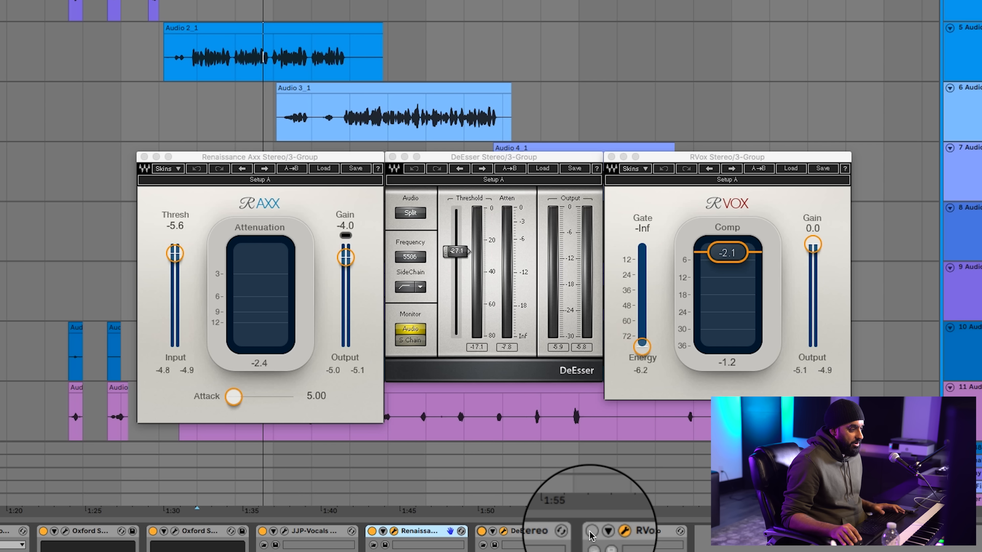
key("space")
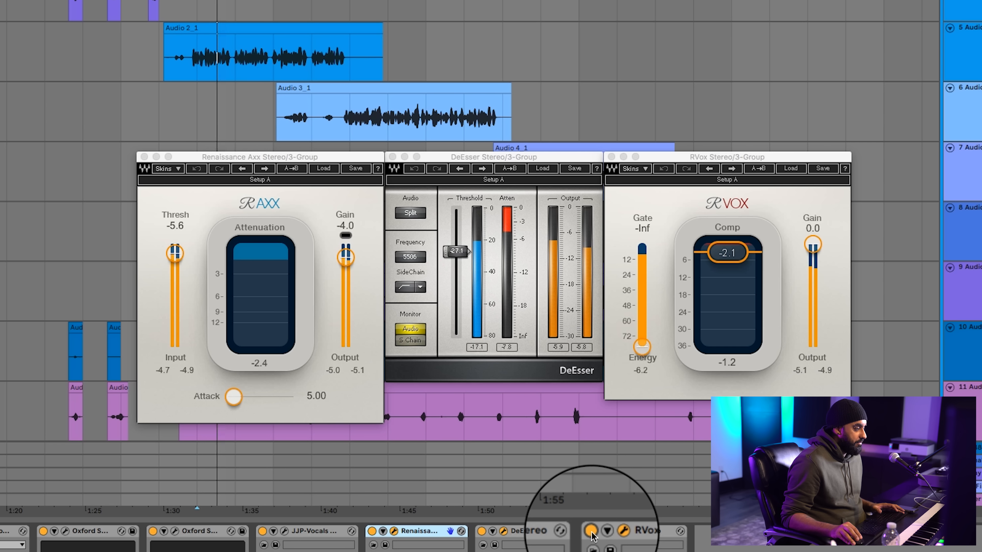
left_click(594, 533)
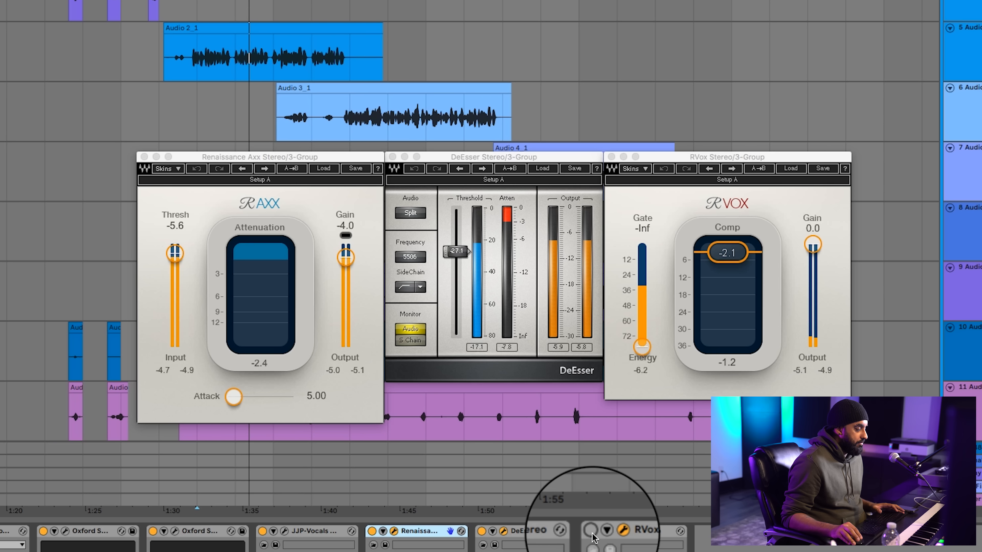
left_click(592, 531)
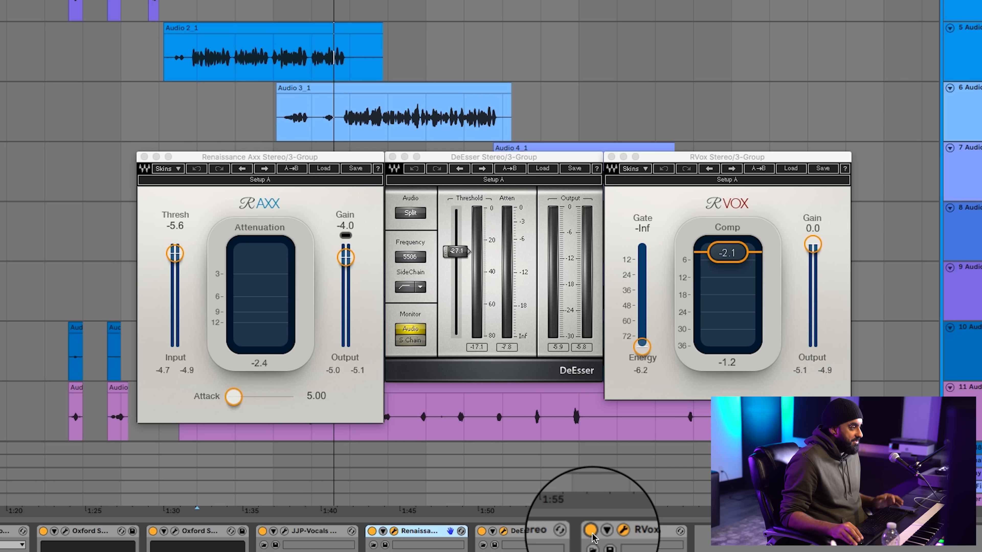
Close the Renaissance Axx, DeEsser and RVox windows
left_click(146, 157)
left_click(392, 156)
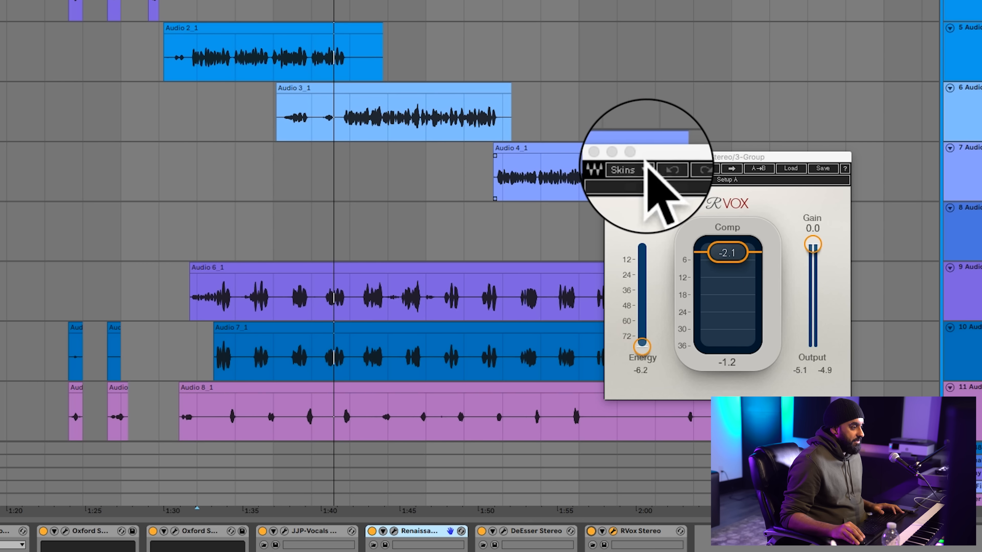
left_click(594, 151)
Solo the 21 Group and play its Rap Hook vocals from the first clip
scroll(581, 179, "down", 10)
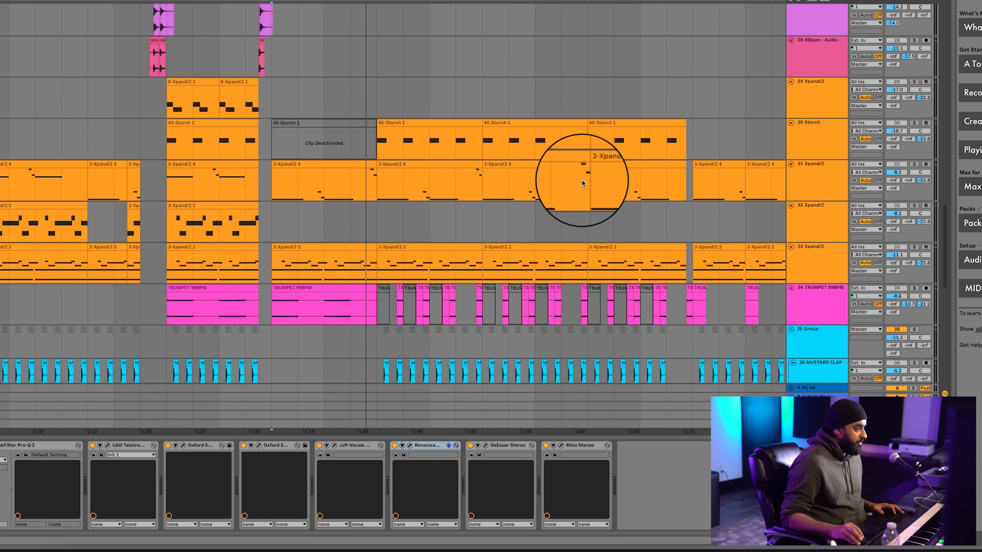
scroll(581, 180, "right", 10)
scroll(581, 180, "up", 5)
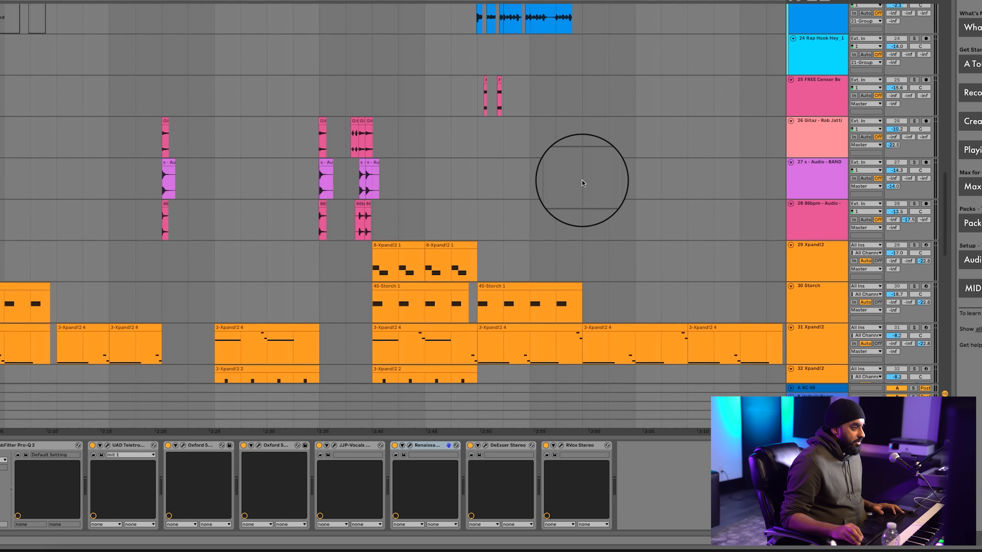
scroll(581, 180, "right", 3)
scroll(581, 180, "up", 5)
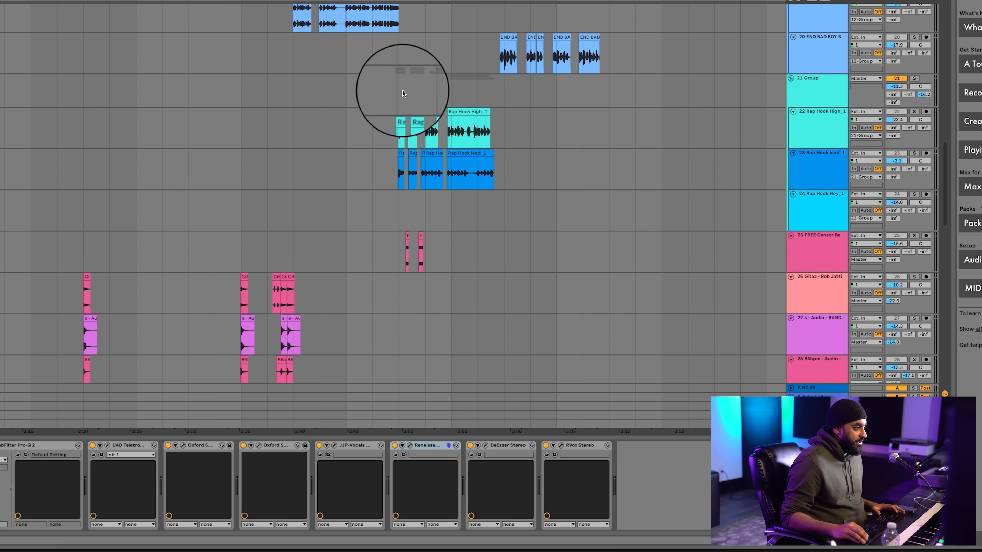
left_click(402, 93)
left_click(914, 79)
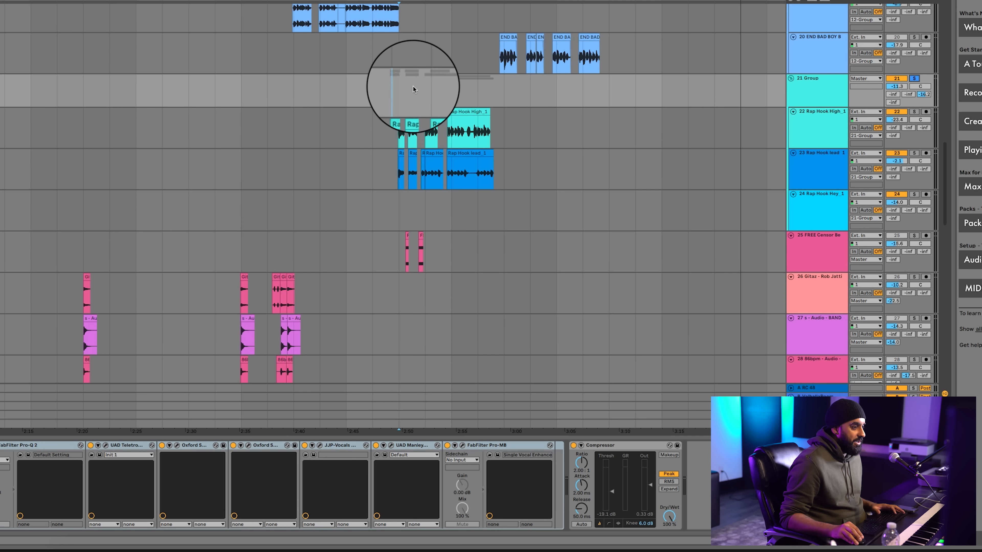
key("space")
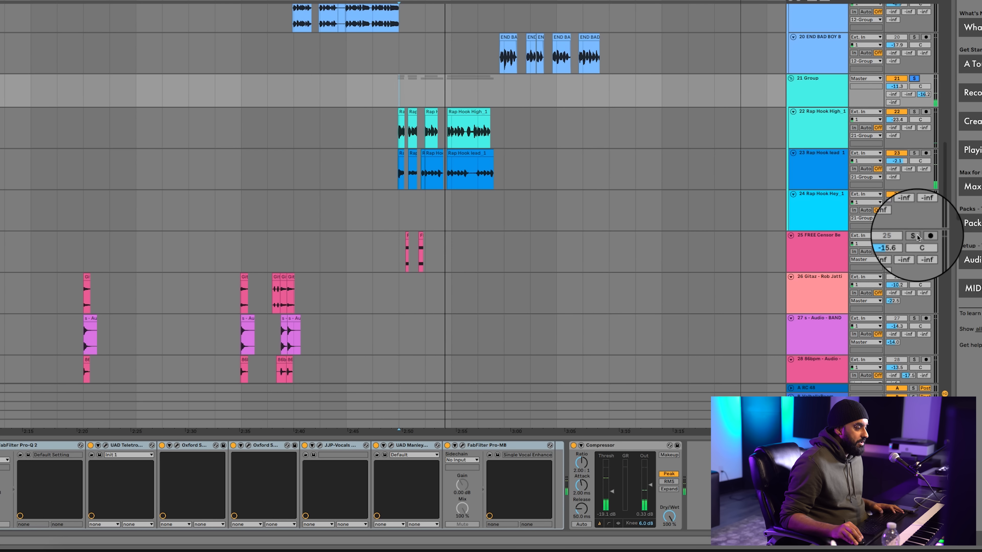
Solo the FREE Censor track together with the 21 Group, play the section, and unsolo that track again
left_click(914, 236)
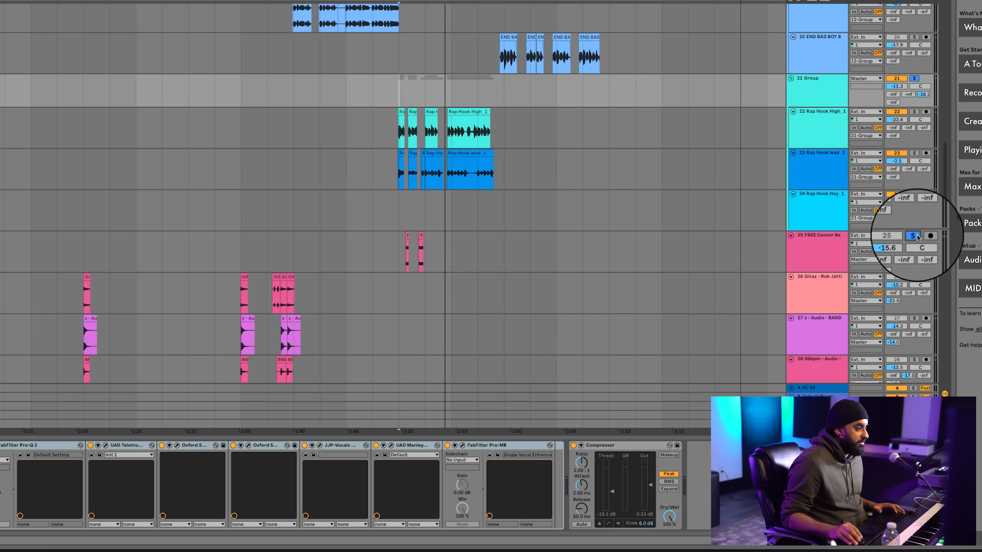
key("space")
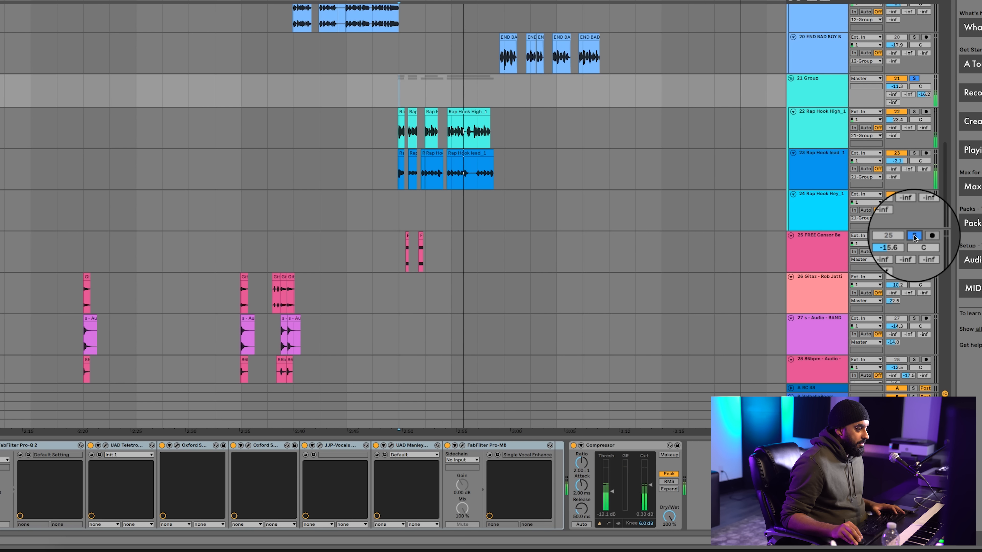
left_click(914, 235)
Look over the drum, 808 and instrument tracks in the last part of the arrangement
scroll(327, 184, "down", 1)
scroll(328, 184, "down", 15)
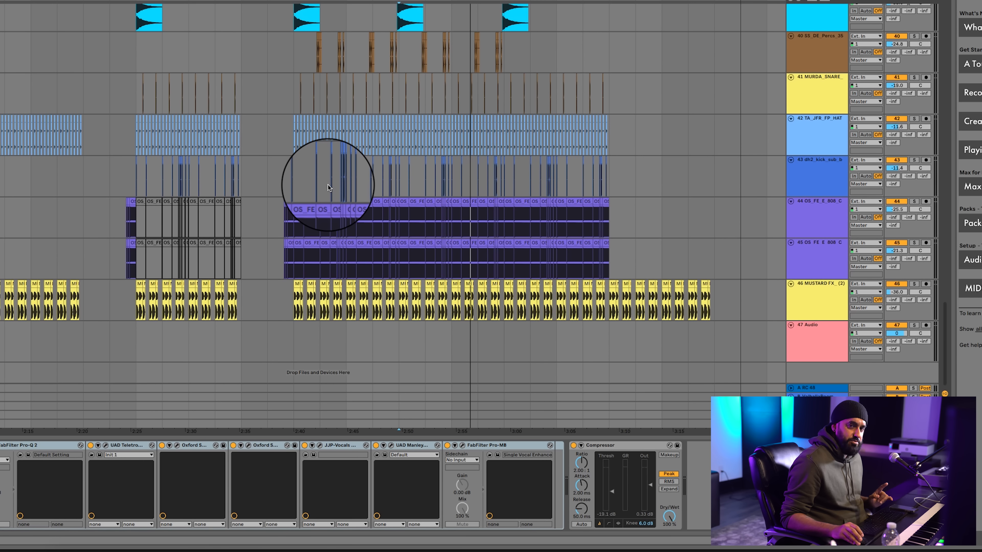
scroll(386, 172, "left", 20)
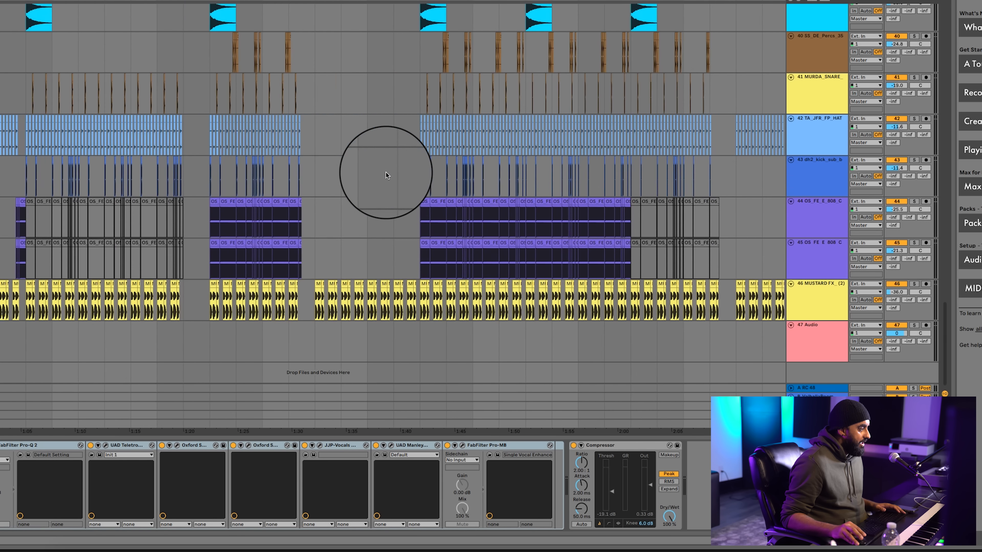
scroll(385, 172, "right", 20)
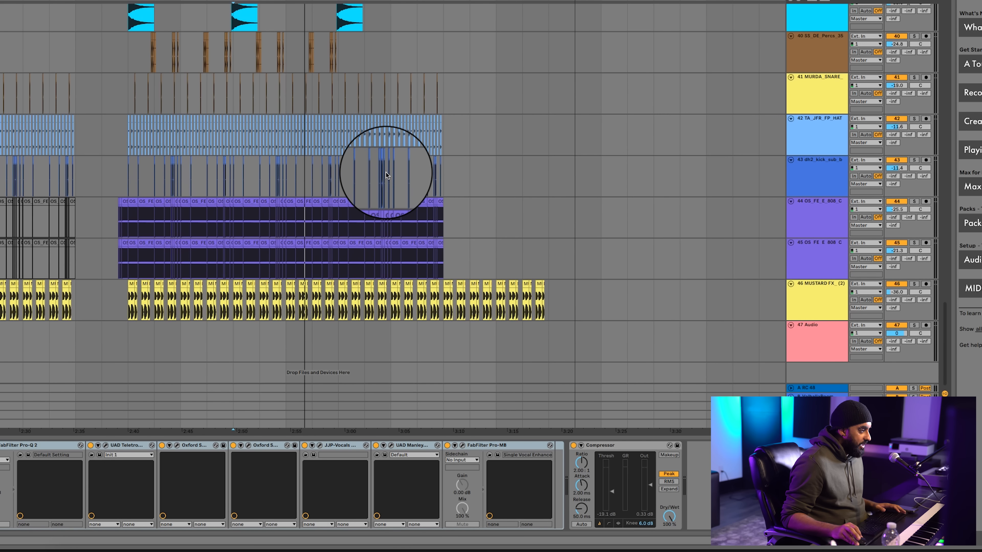
scroll(386, 172, "up", 10)
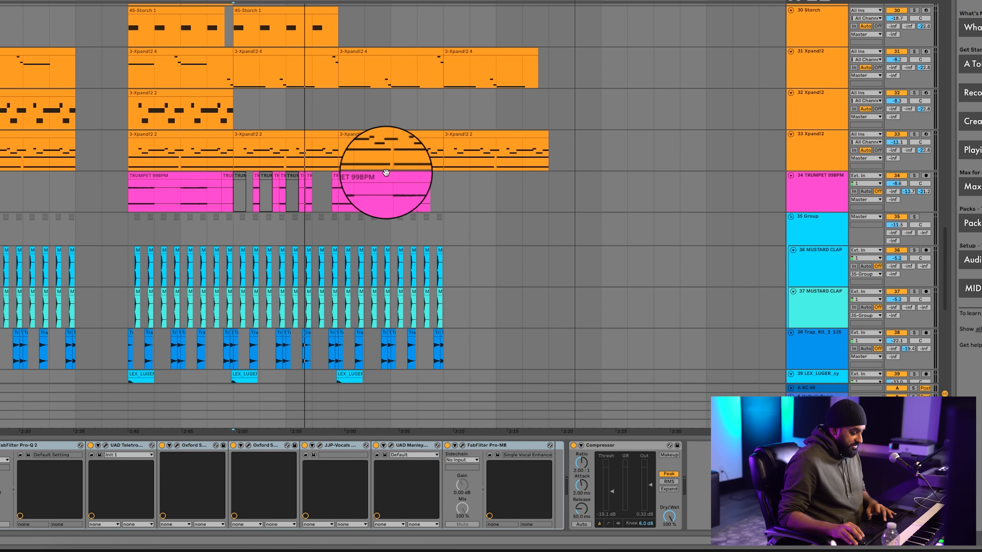
scroll(387, 179, "down", 5)
scroll(376, 191, "down", 10)
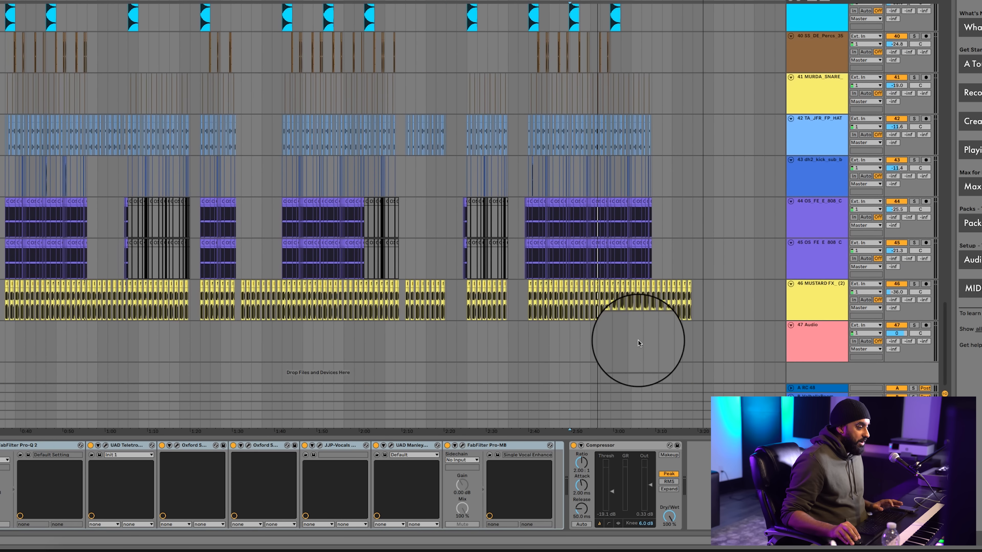
Unfold all the return tracks together and open the RC 48 reverb on return A
left_click(836, 389)
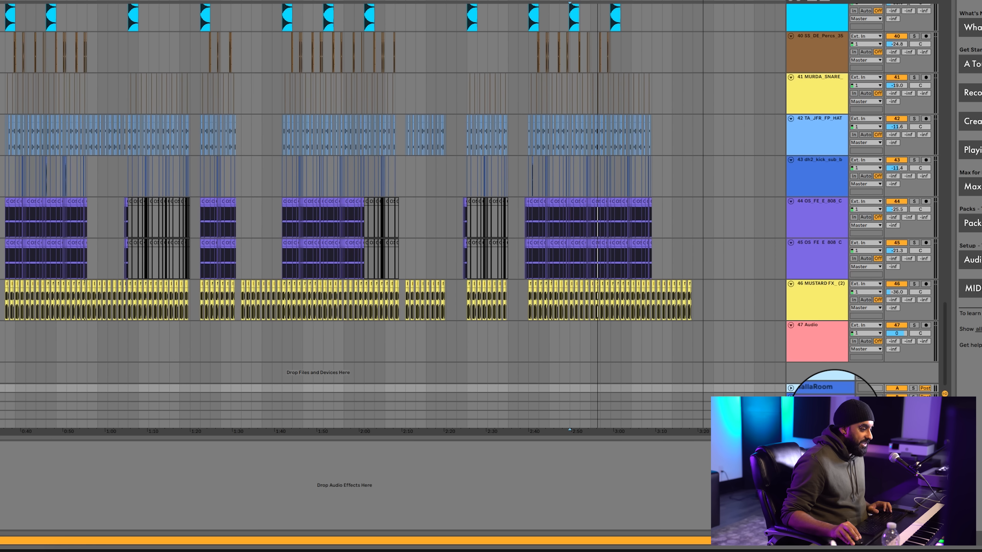
left_click(835, 416)
key("u")
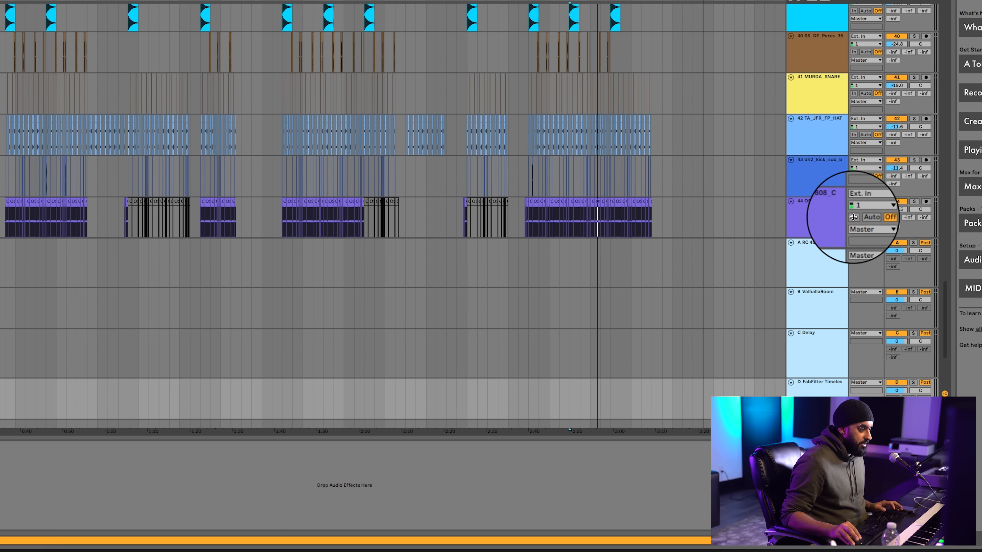
left_click(819, 265)
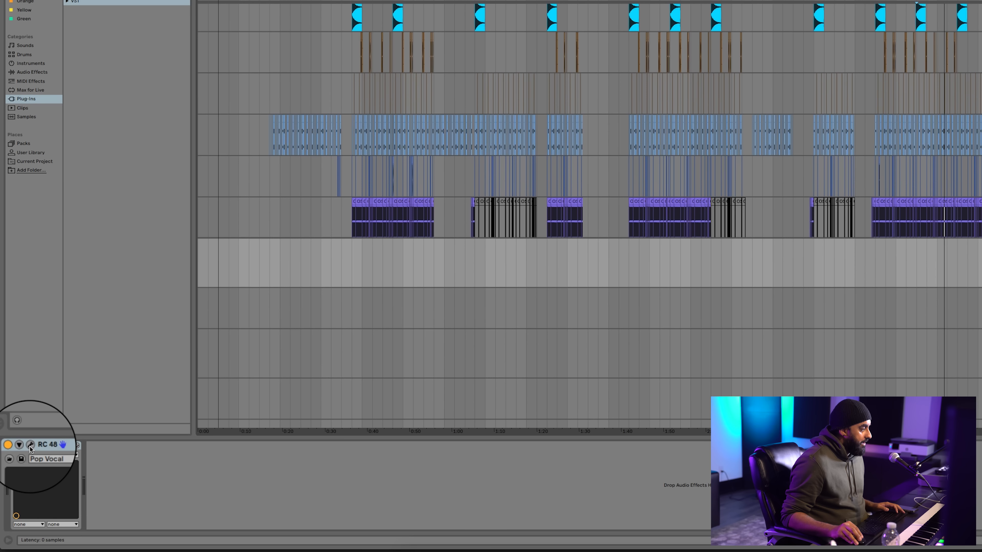
left_click(30, 445)
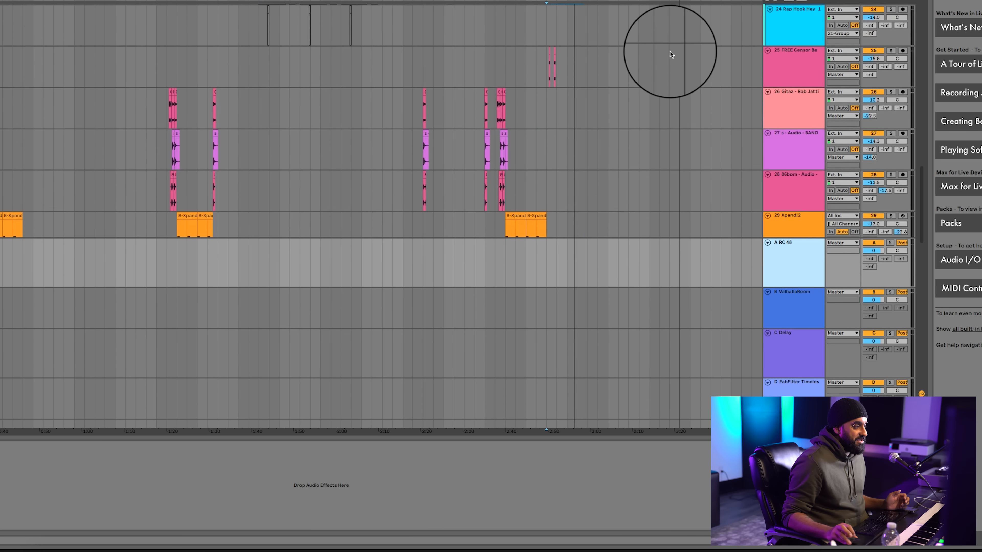
Activate the 3 Group's sends to returns B and C
scroll(668, 50, "up", 5)
scroll(669, 50, "up", 10)
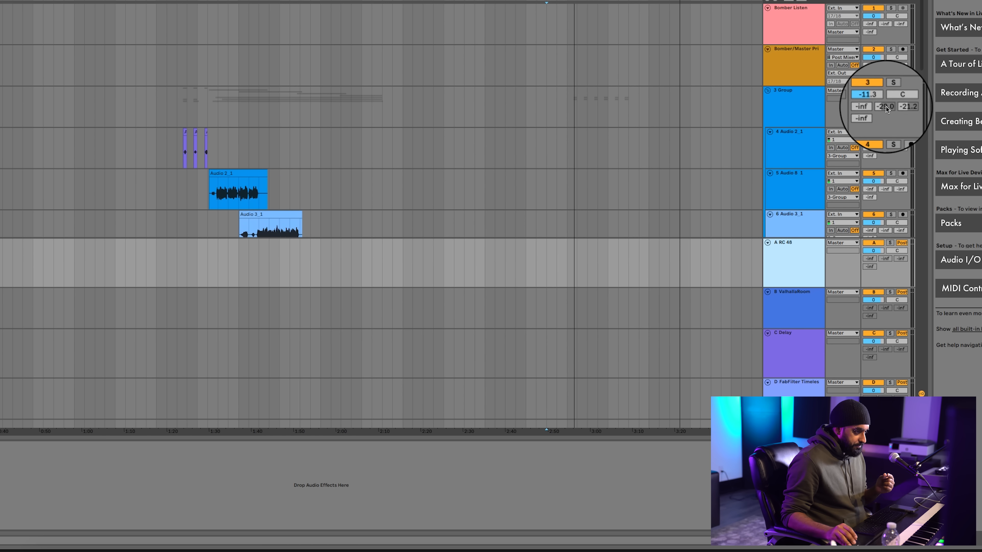
right_click(885, 107)
left_click(896, 108)
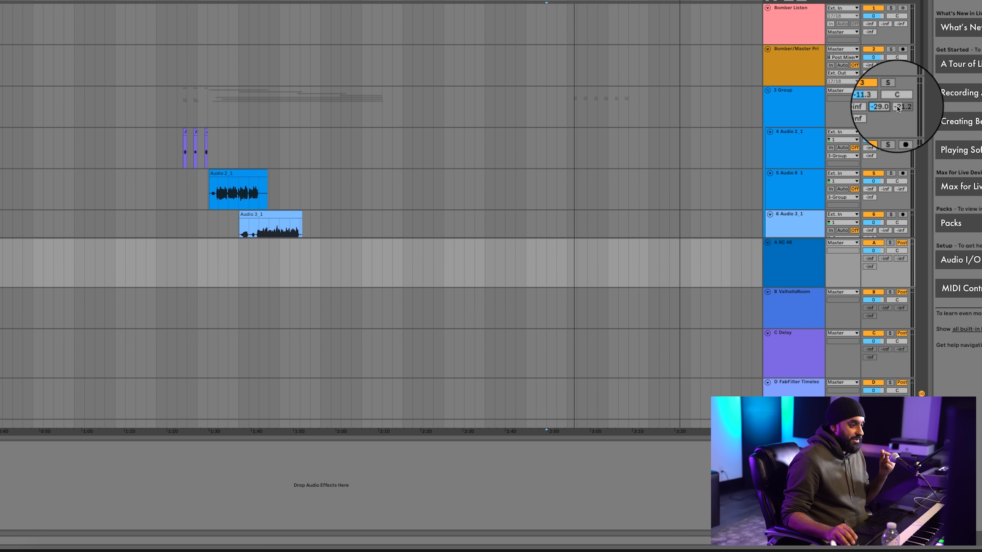
right_click(901, 107)
left_click(902, 111)
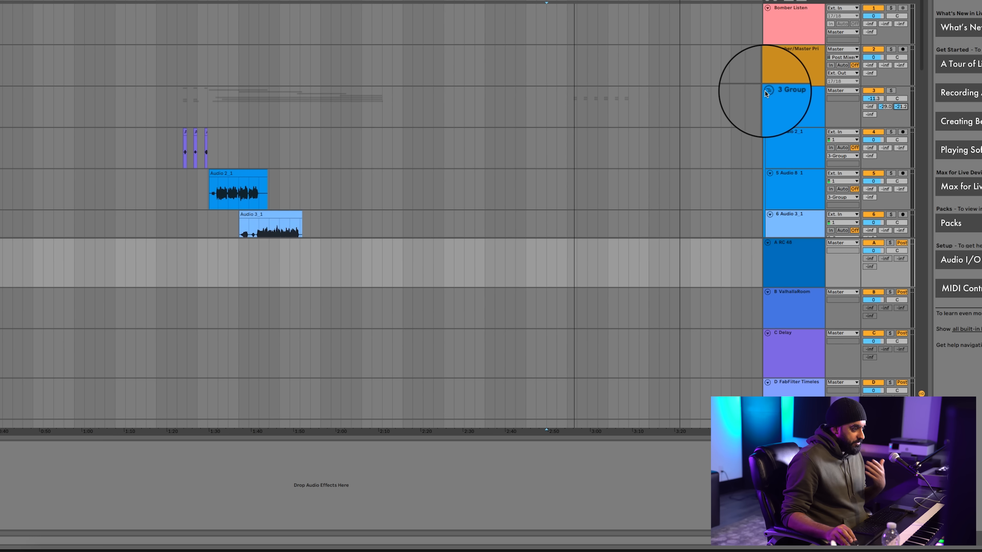
Select the ValhallaRoom return track and open its plug-in window to examine the reverb settings
scroll(765, 91, "down", 5)
scroll(767, 91, "down", 20)
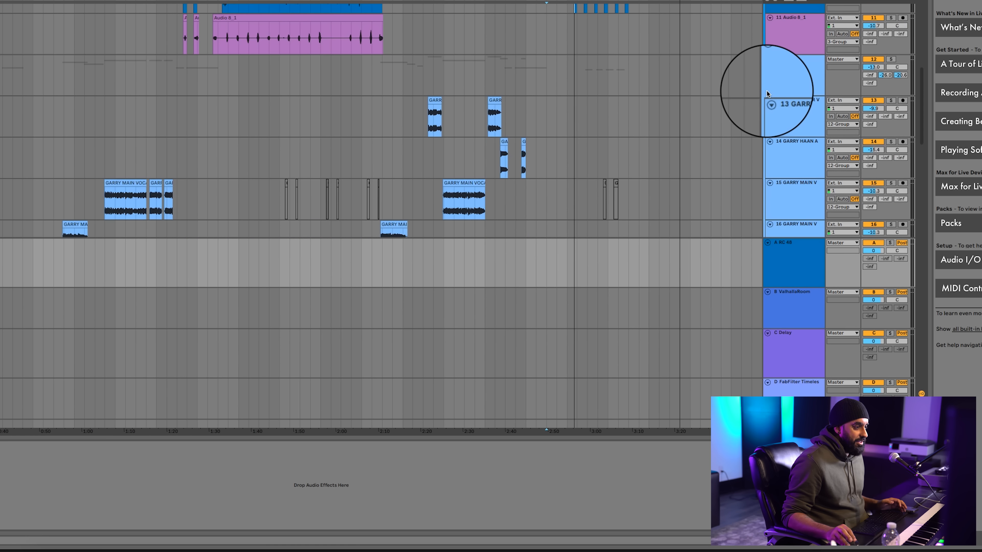
scroll(781, 132, "down", 3)
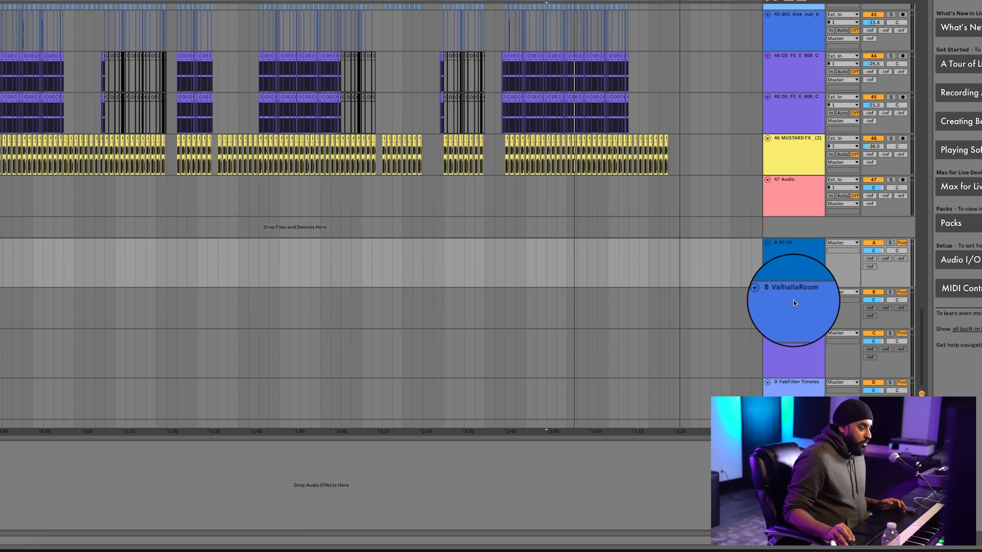
left_click(795, 309)
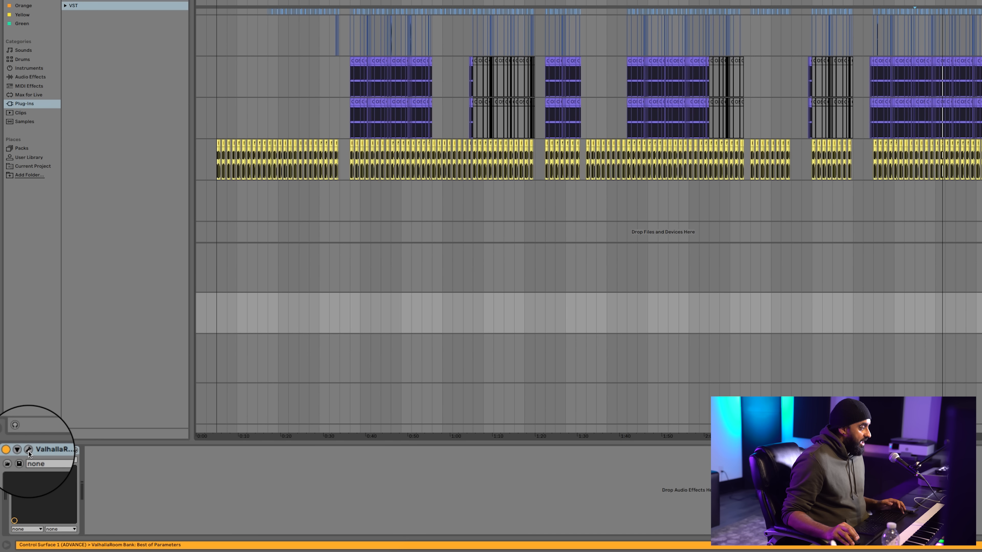
left_click(29, 449)
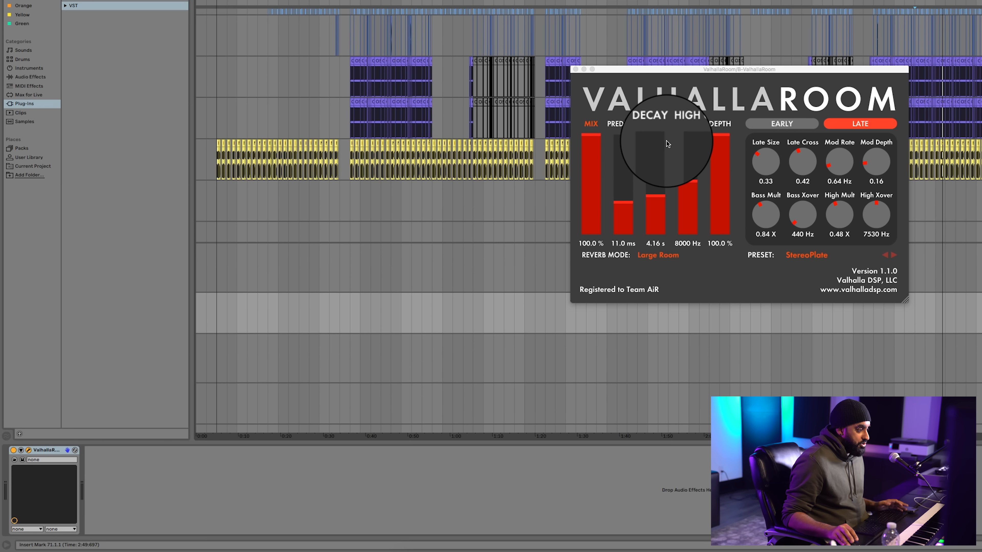
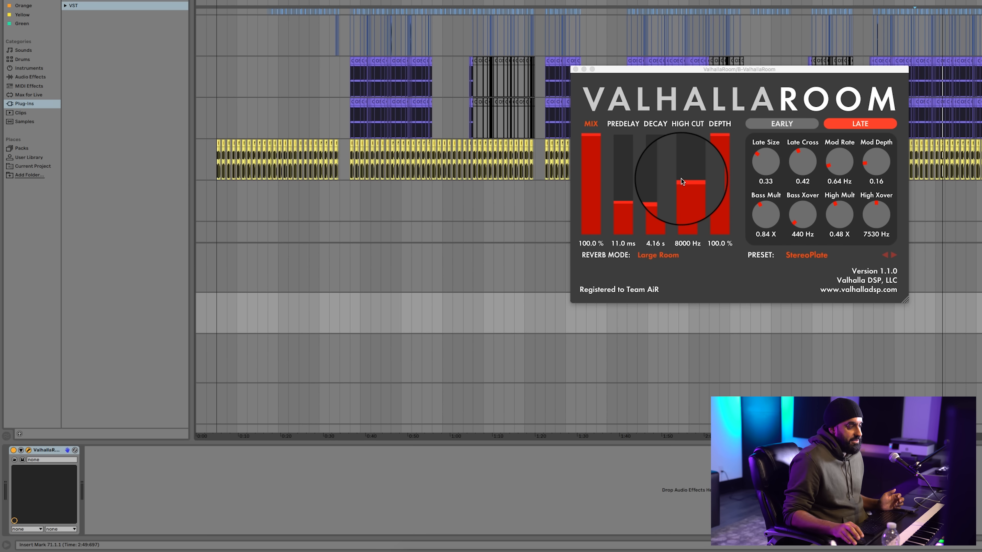
Close the ValhallaRoom window and examine FabFilter Timeless 2 on return D and the Delay settings on return C
left_click(575, 69)
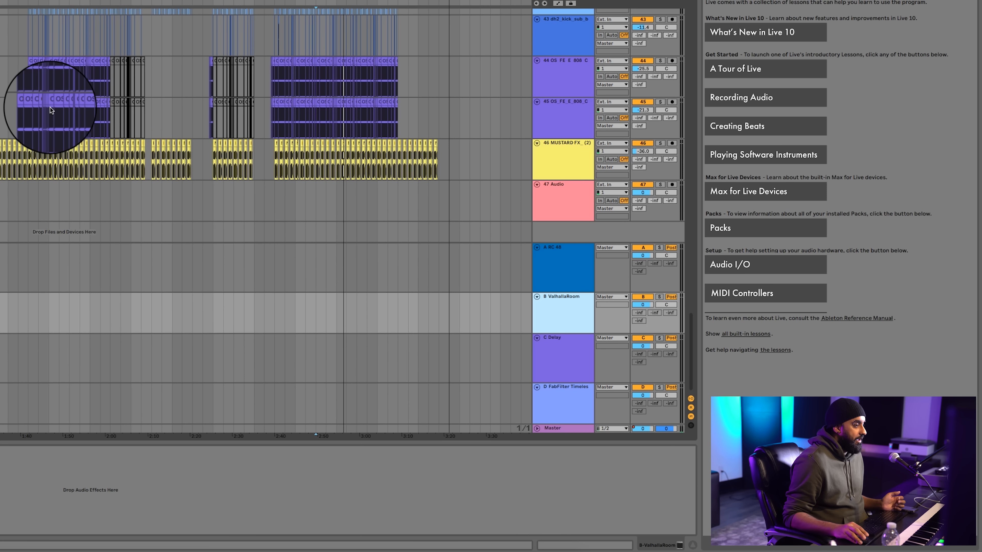
left_click(575, 361)
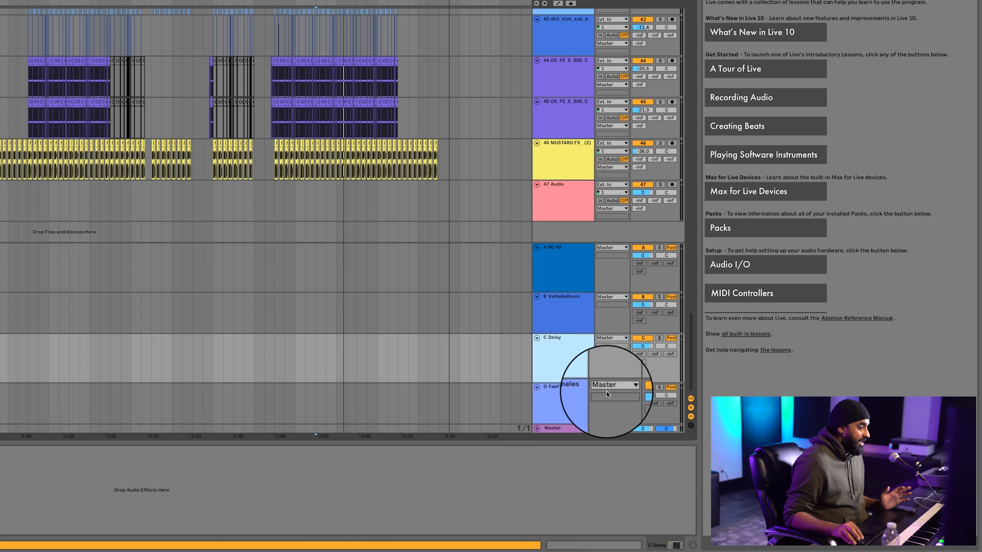
left_click(557, 397)
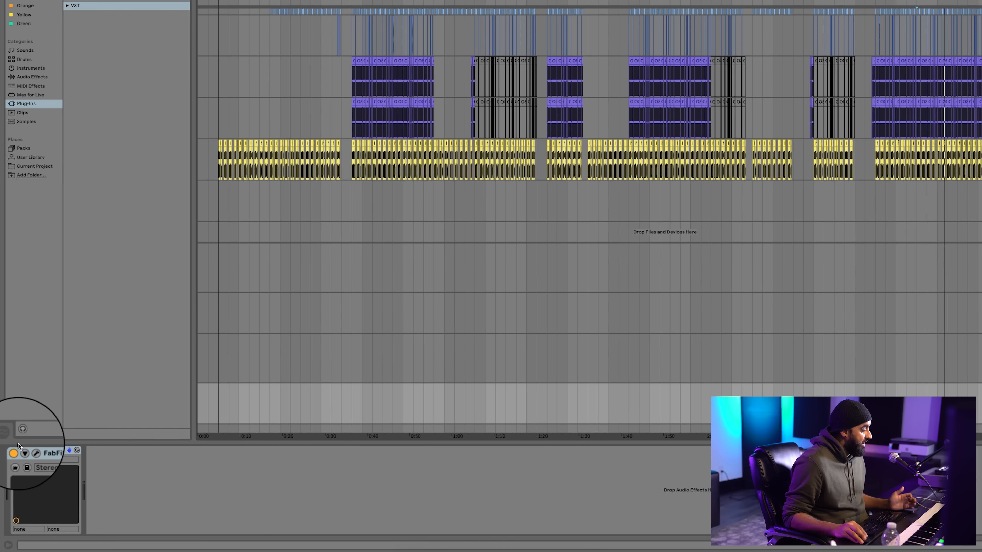
left_click(30, 451)
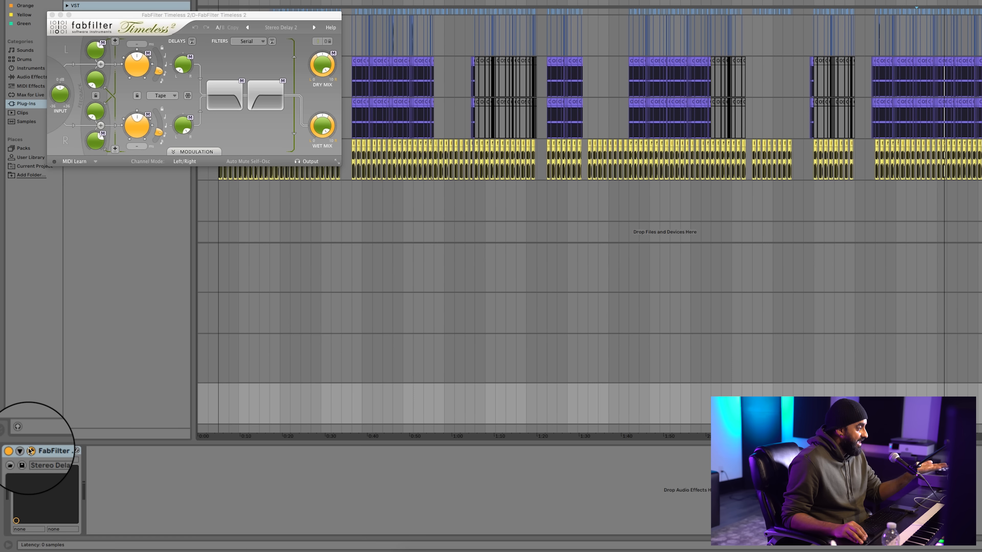
left_click(30, 450)
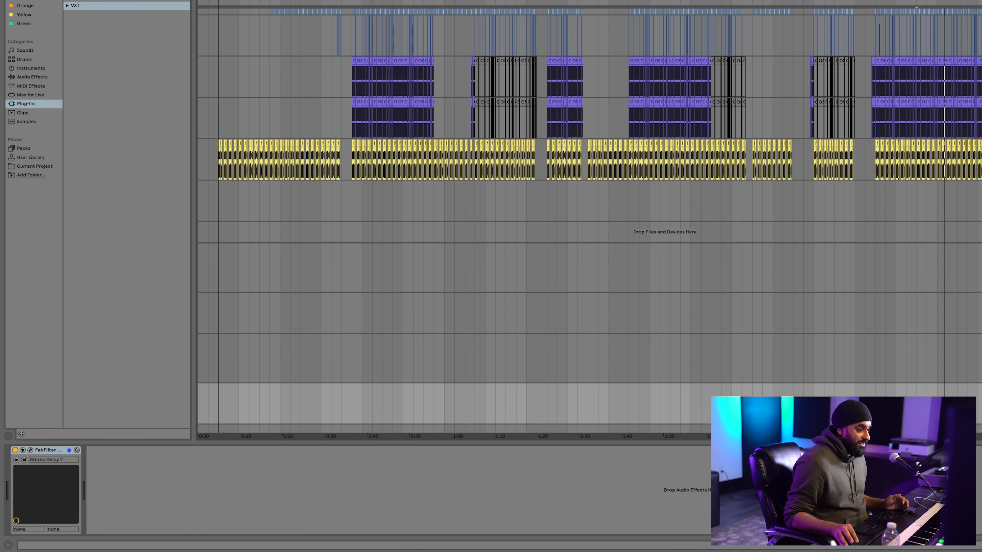
left_click(980, 358)
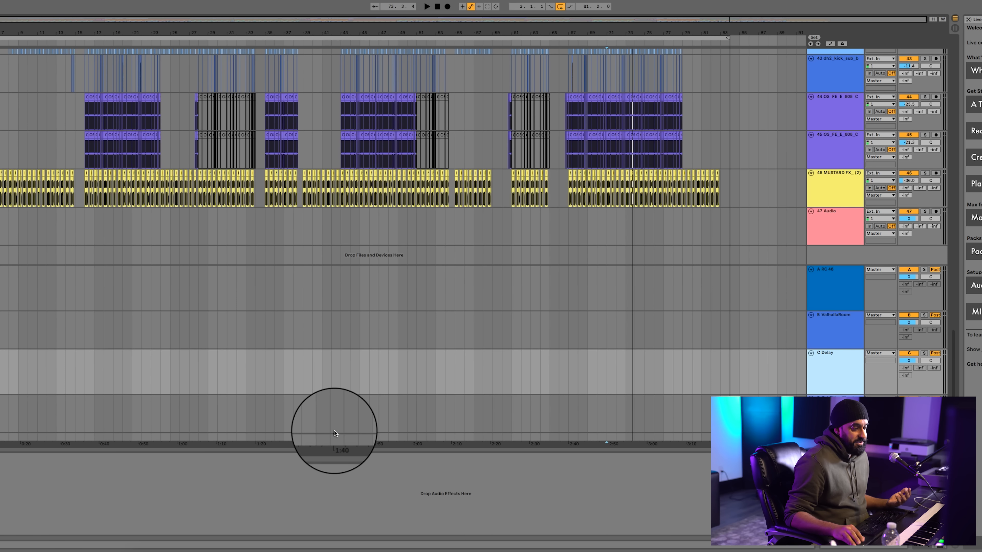
Select the Master track and spread its overlapping plug-in windows apart, leaving bx_XL V2 in front for viewing
left_click(341, 418)
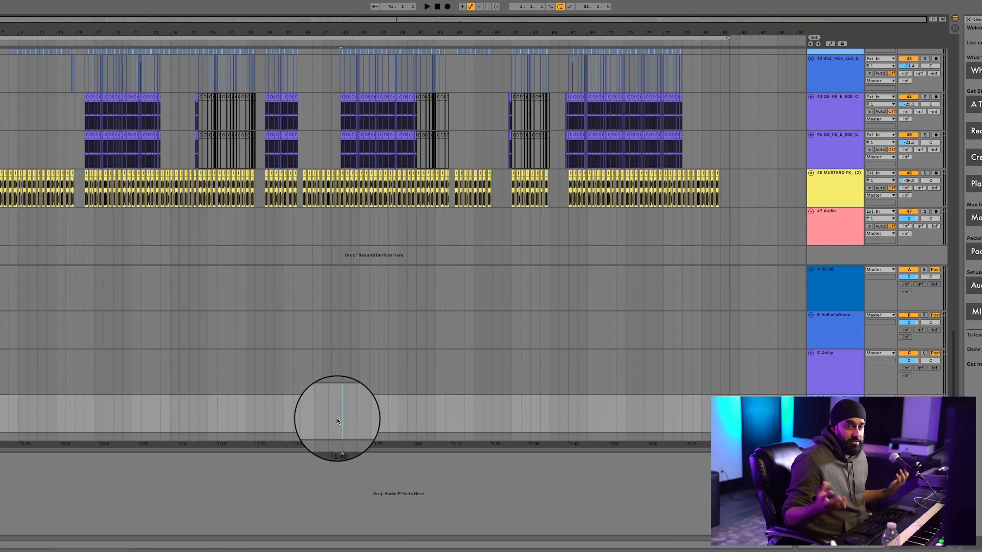
left_click(327, 434)
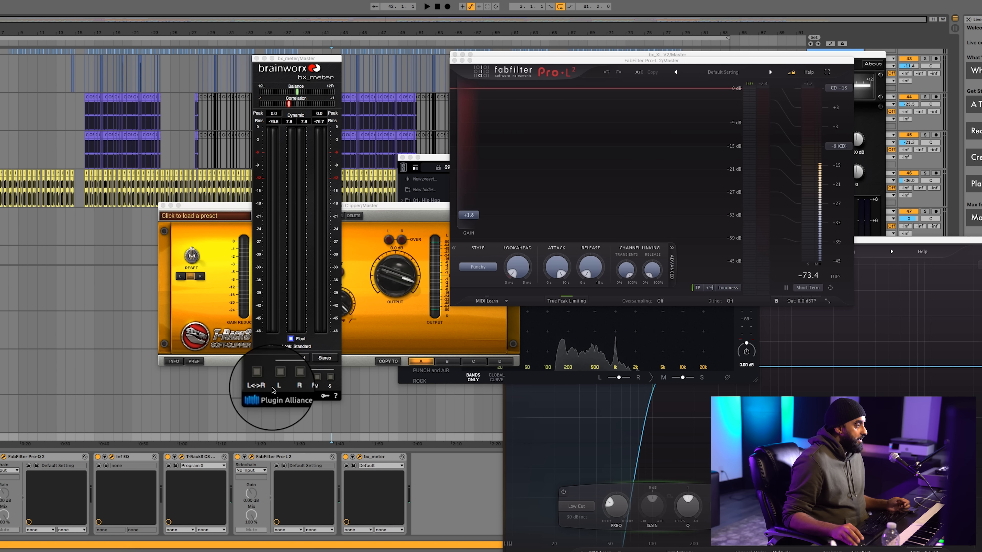
left_click_drag(540, 60, 899, 42)
left_click_drag(656, 54, 0, 73)
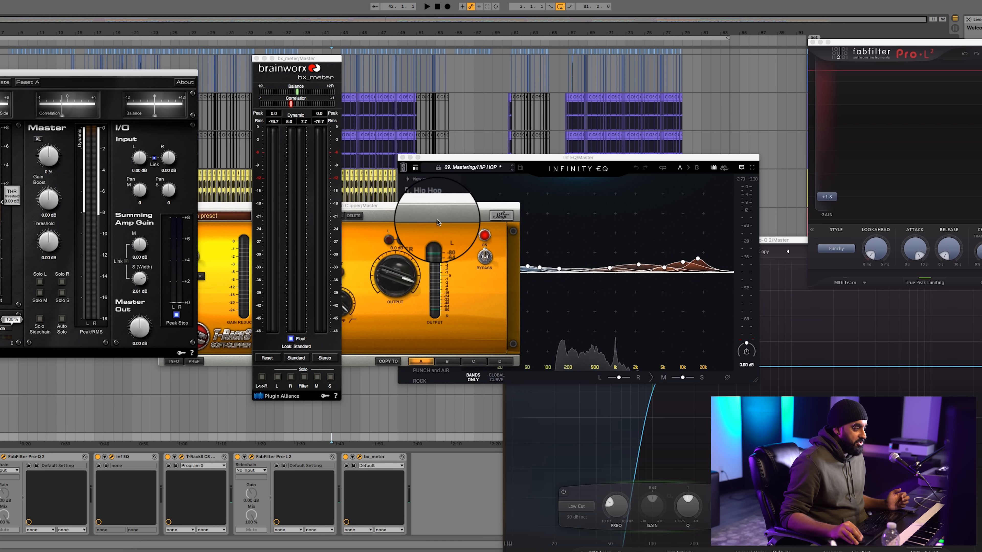
left_click_drag(448, 207, 744, 0)
left_click_drag(519, 156, 322, 119)
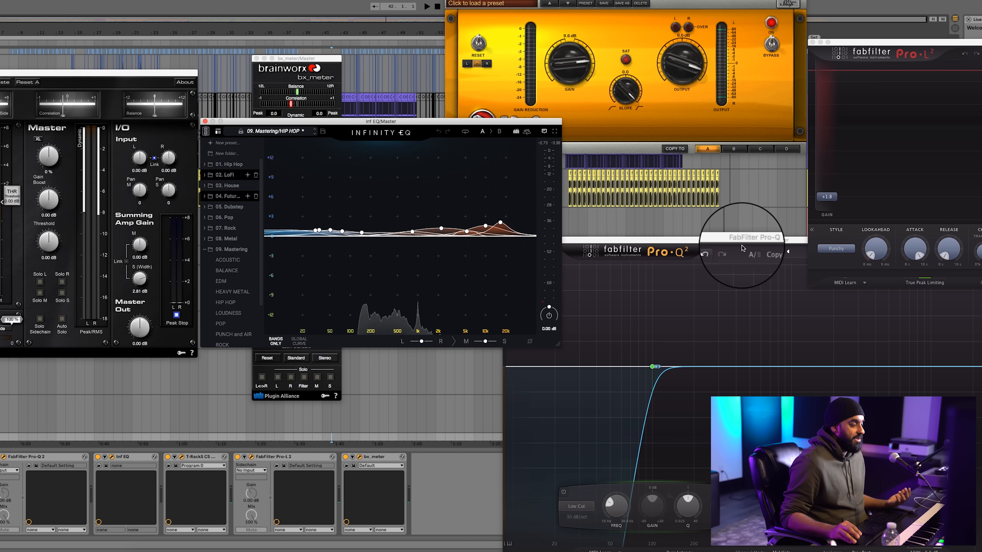
left_click_drag(308, 58, 981, 84)
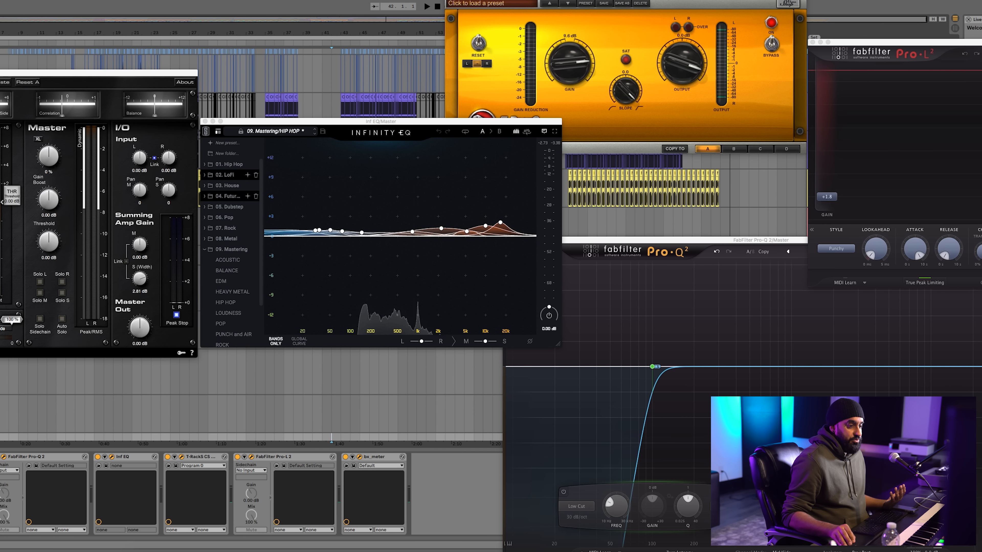
left_click_drag(114, 74, 596, 120)
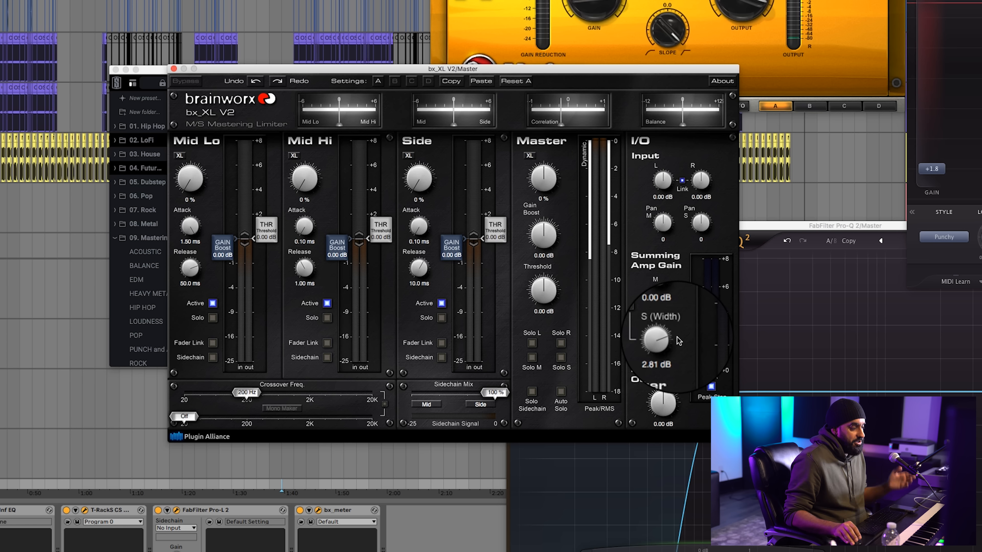
Close the bx_XL V2 window and place the Master's two Pro-Q 2 windows side by side
left_click(174, 69)
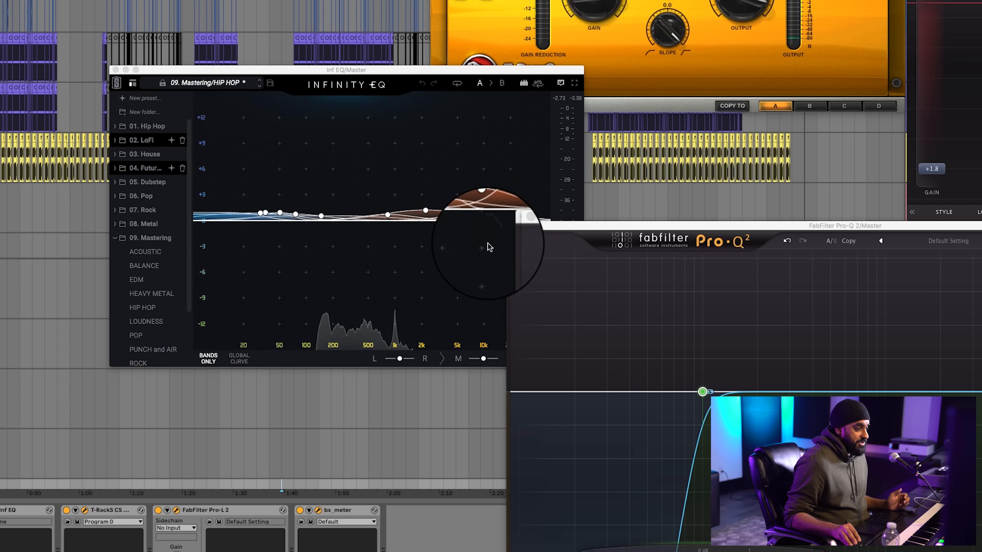
left_click_drag(695, 223, 0, 93)
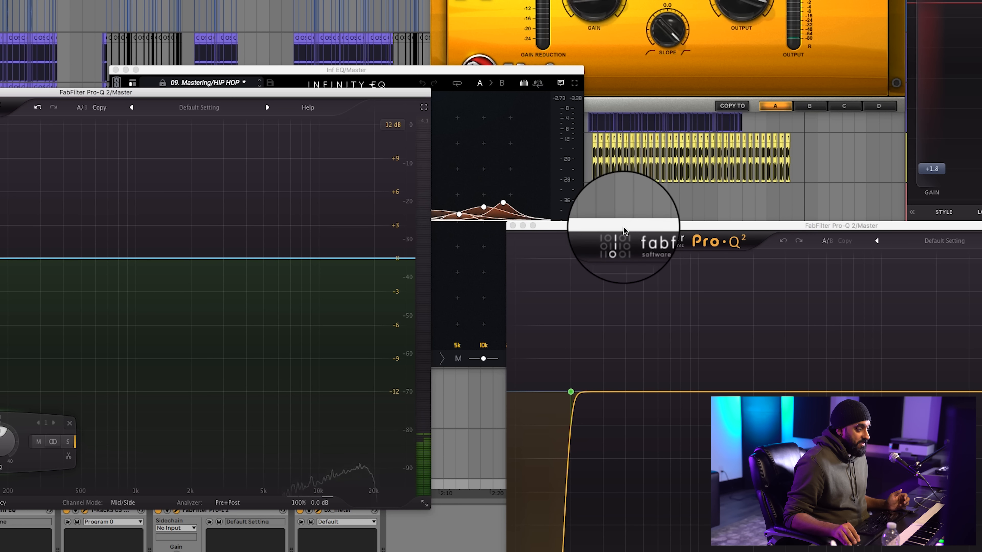
left_click_drag(625, 227, 569, 91)
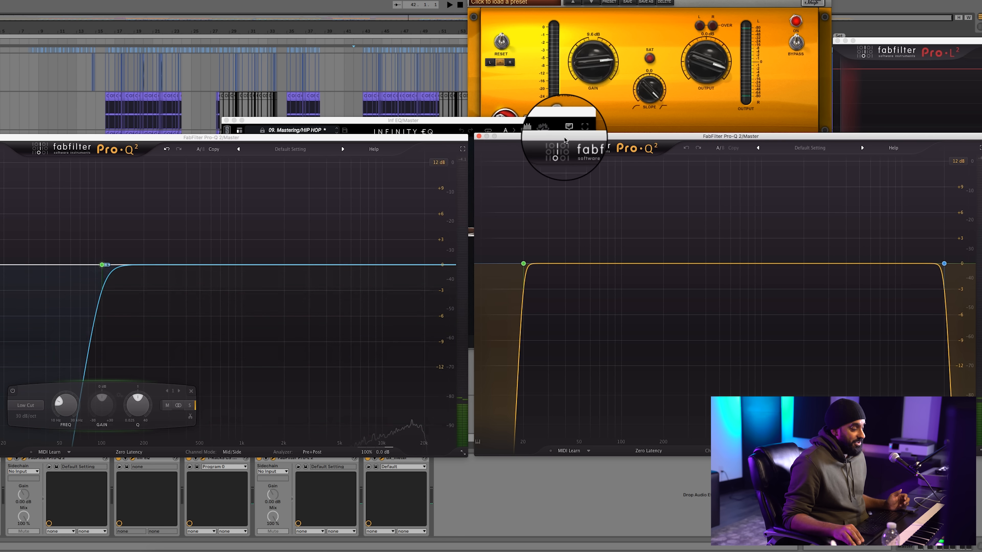
left_click_drag(564, 137, 565, 139)
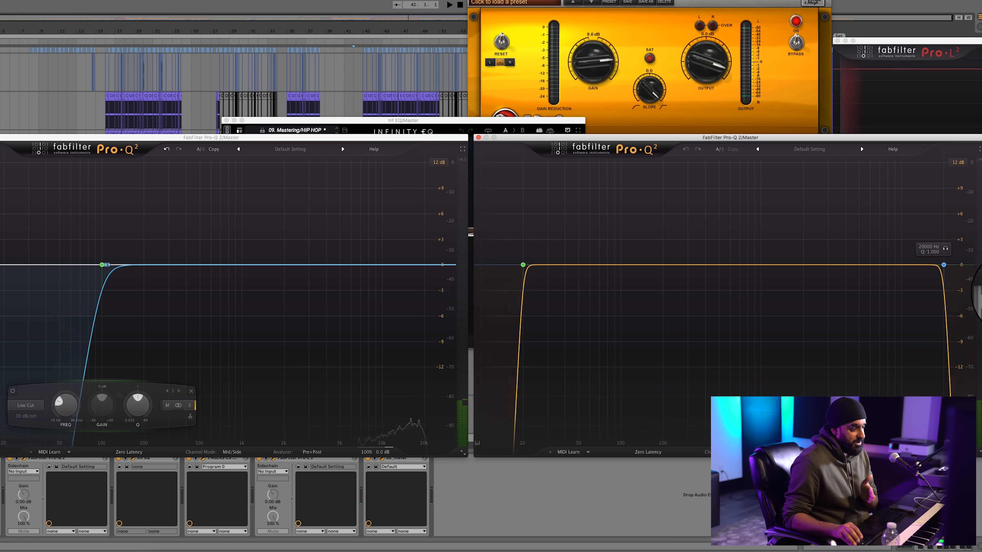
Add a low-cut band at about 12 Hz in the Pro-Q 2 with cuts at both ends and set its slope to 96 dB/oct
left_click(489, 267)
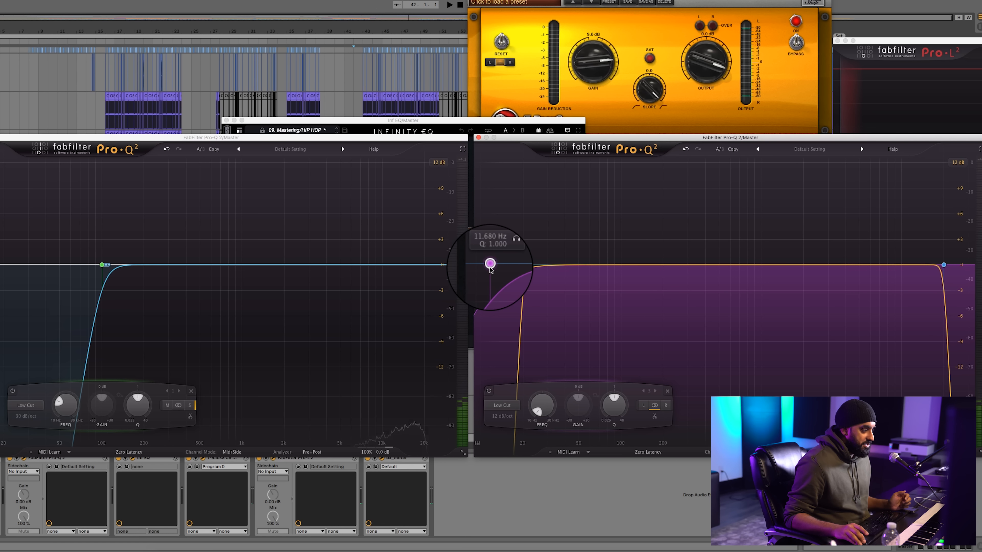
right_click(489, 267)
mouse_move(542, 290)
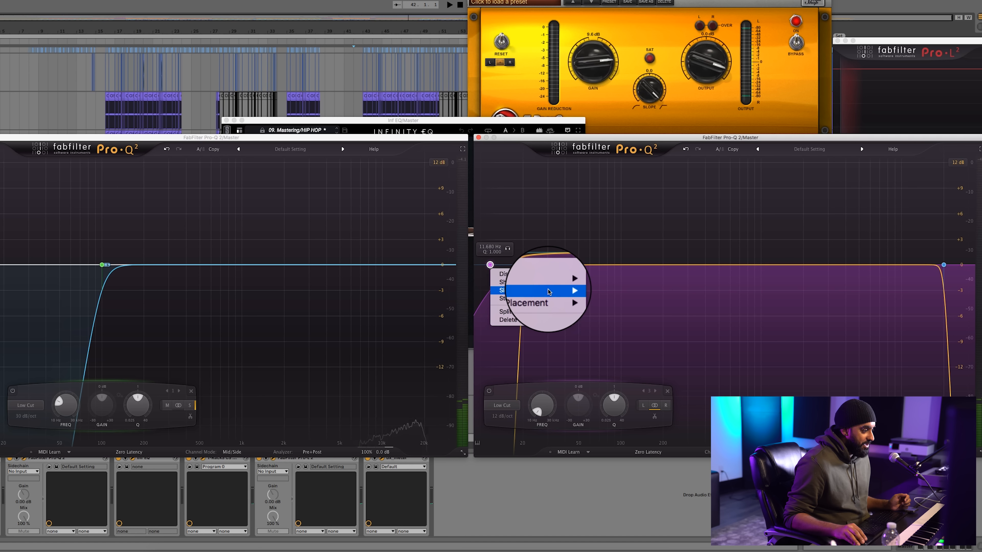
left_click(602, 355)
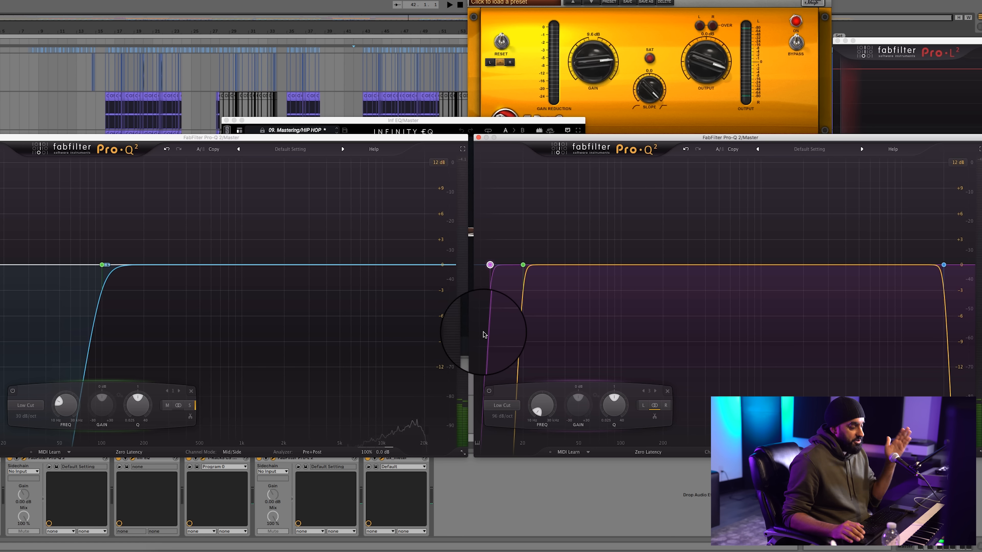
Set the new low-cut band's frequency to 20 Hz and delete that extra band
mouse_move(490, 265)
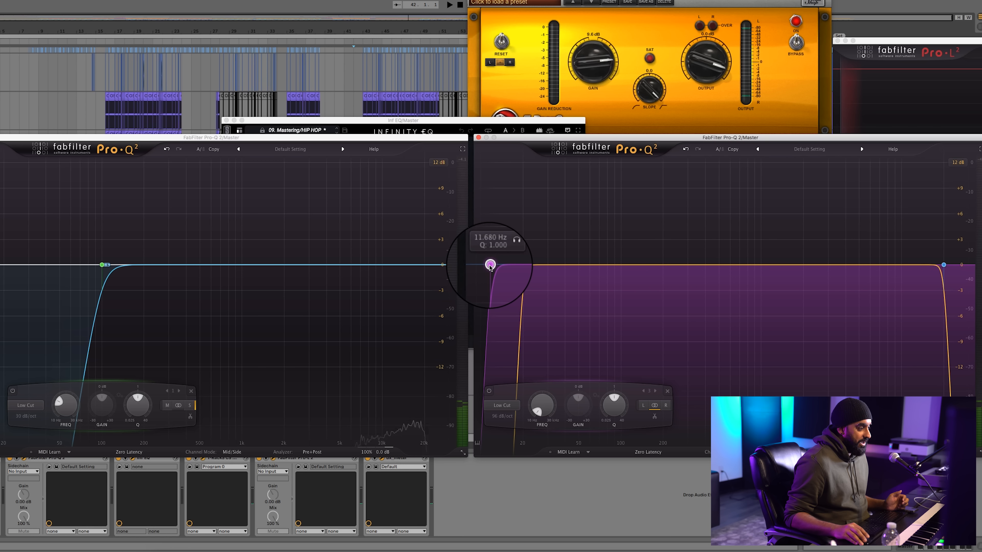
double_click(490, 251)
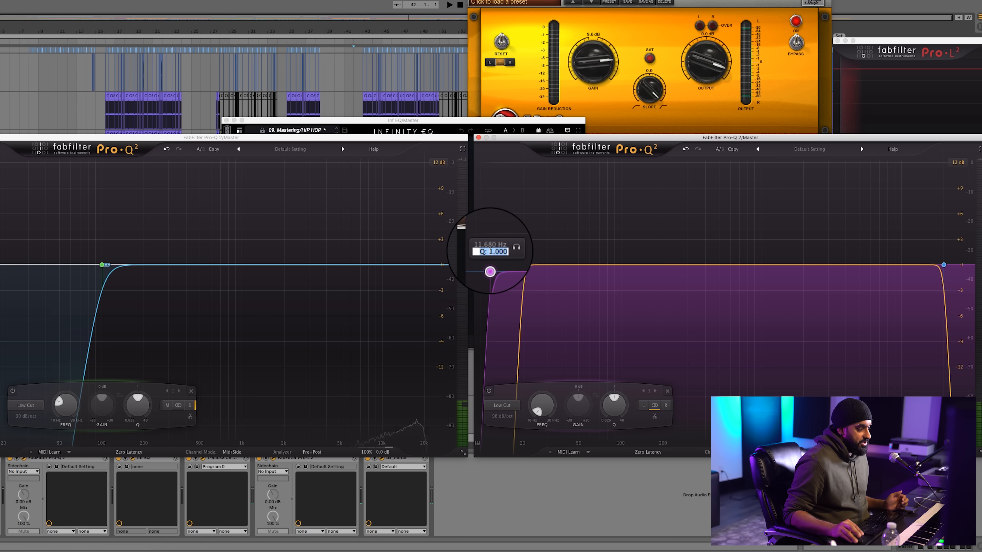
double_click(493, 246)
type("20")
key("Return")
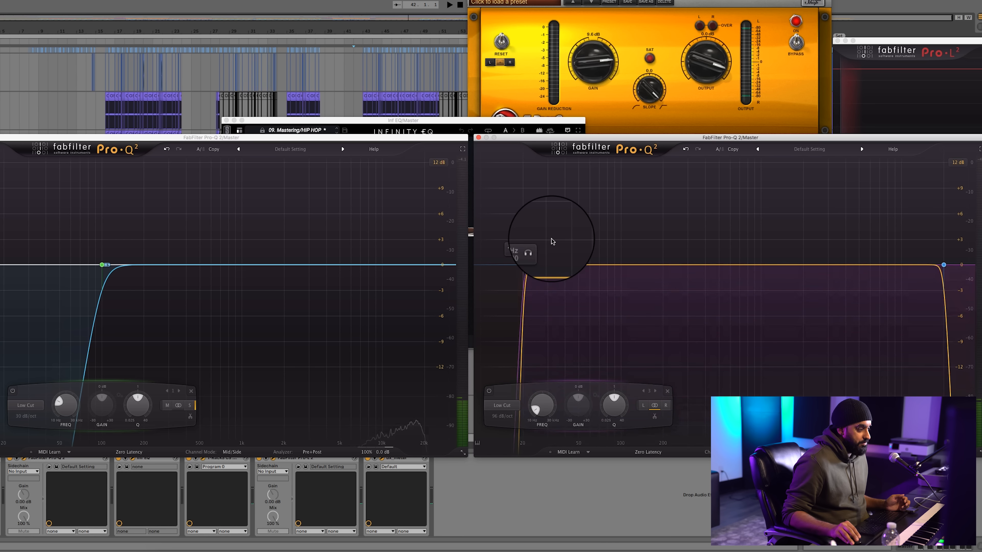
right_click(524, 269)
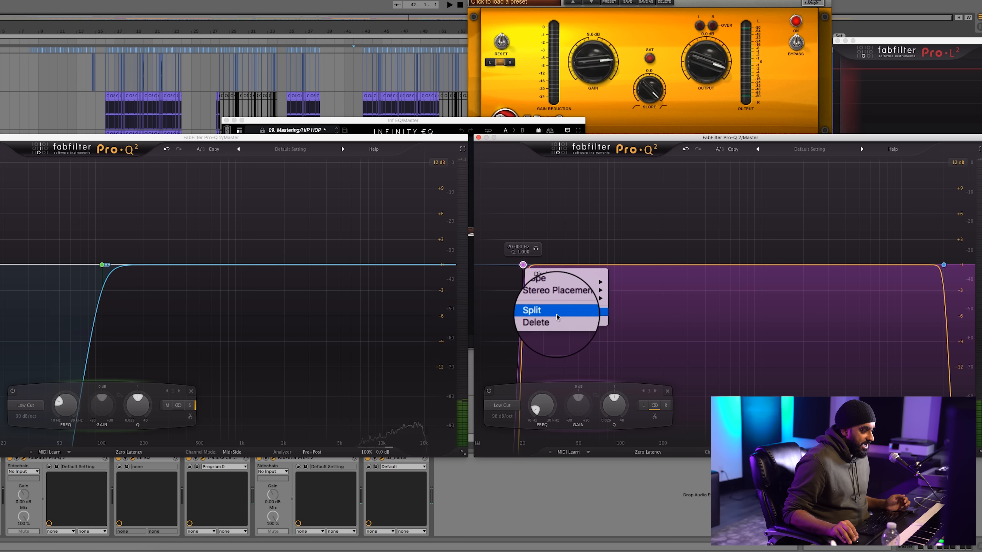
left_click(545, 321)
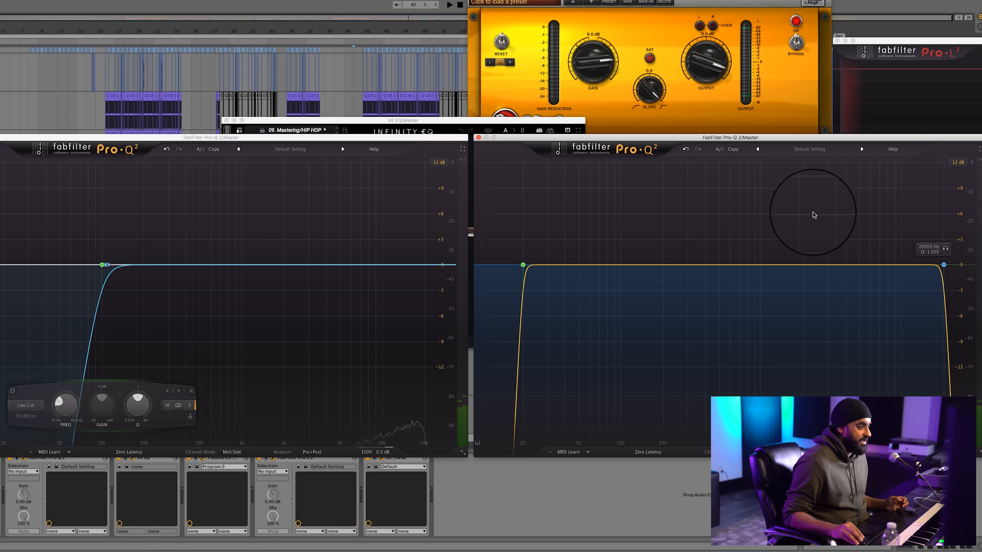
Close the Pro-Q 2 with cuts at both ends, center the other one and keep its channel mode on Mid/Side
left_click(479, 137)
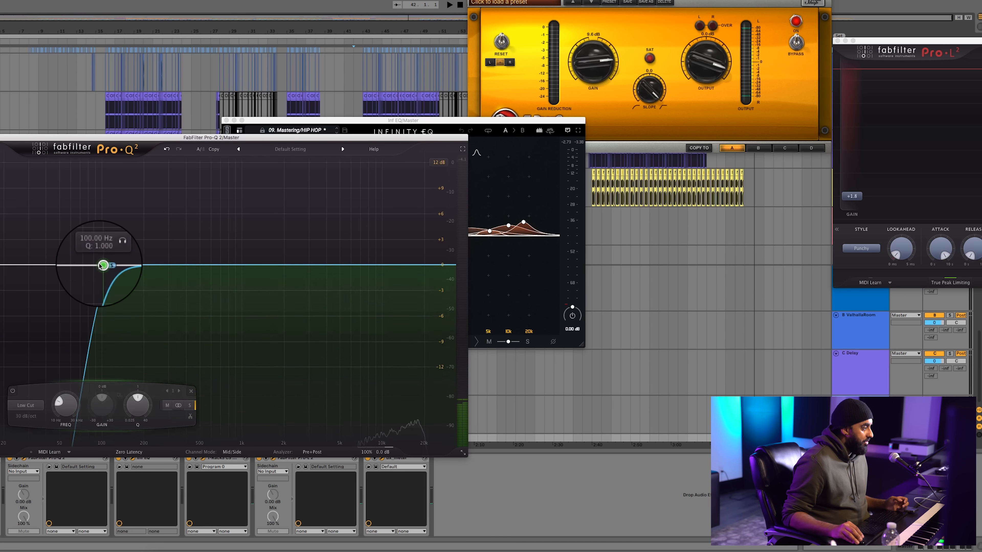
left_click_drag(195, 137, 584, 72)
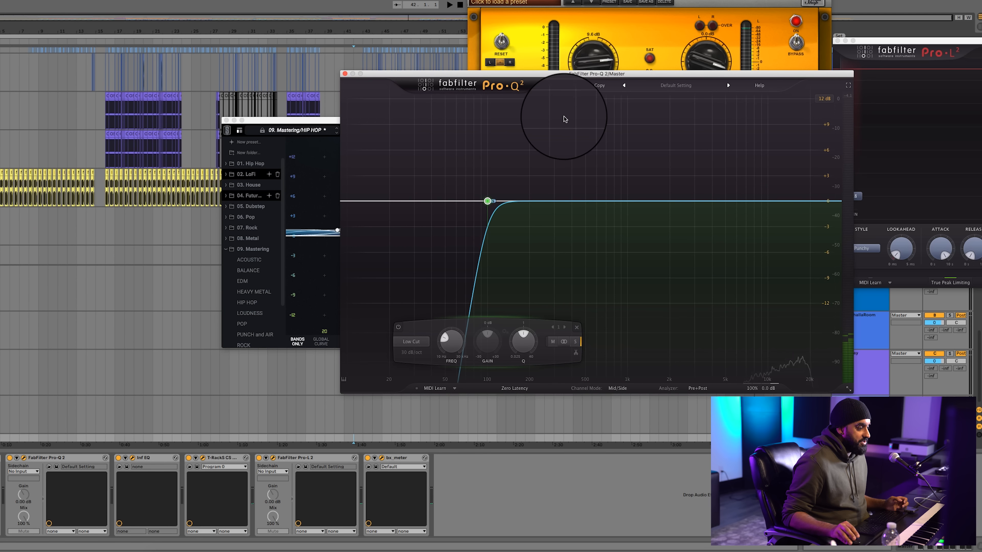
left_click(621, 389)
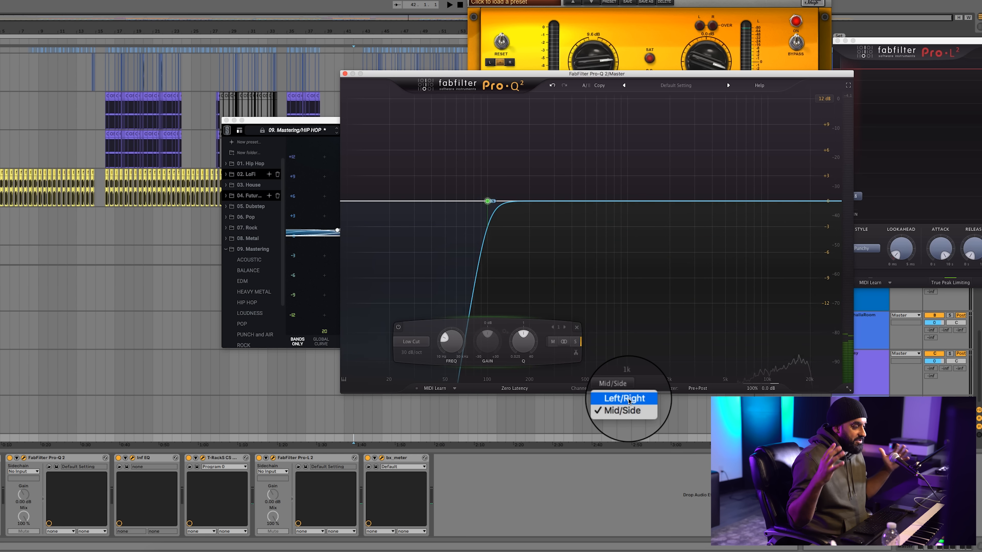
left_click(618, 411)
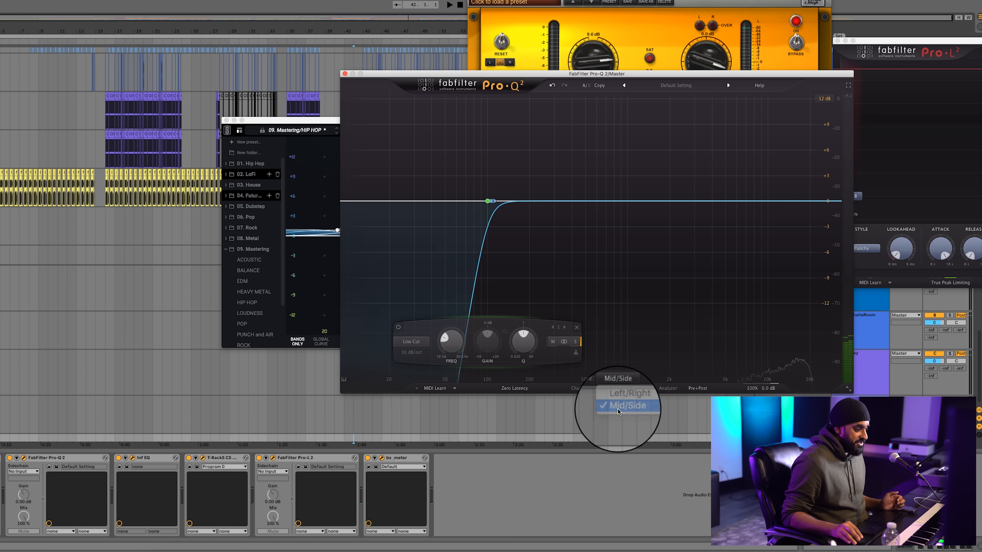
Add a low-cut band at about 15 Hz in the Mid/Side Pro-Q 2 and set its stereo placement to Side
left_click(373, 201)
right_click(373, 202)
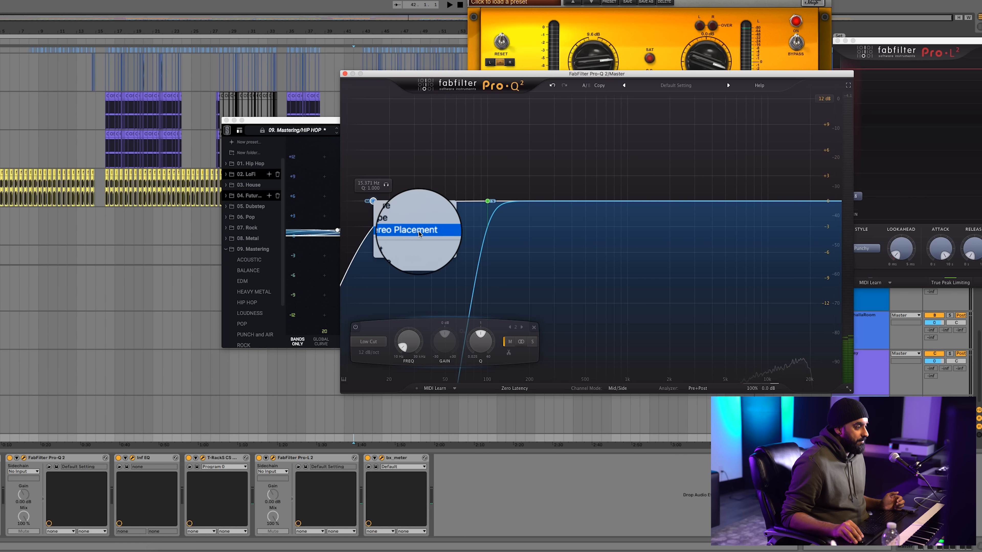
mouse_move(426, 231)
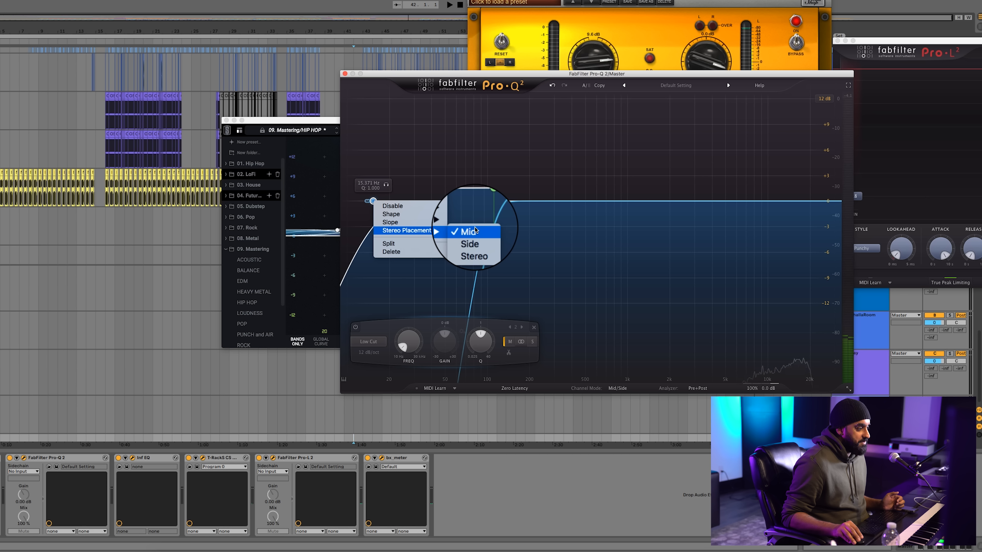
left_click(475, 239)
Set the new side low-cut band's slope to 36 dB/oct and its frequency to 100 Hz
right_click(373, 202)
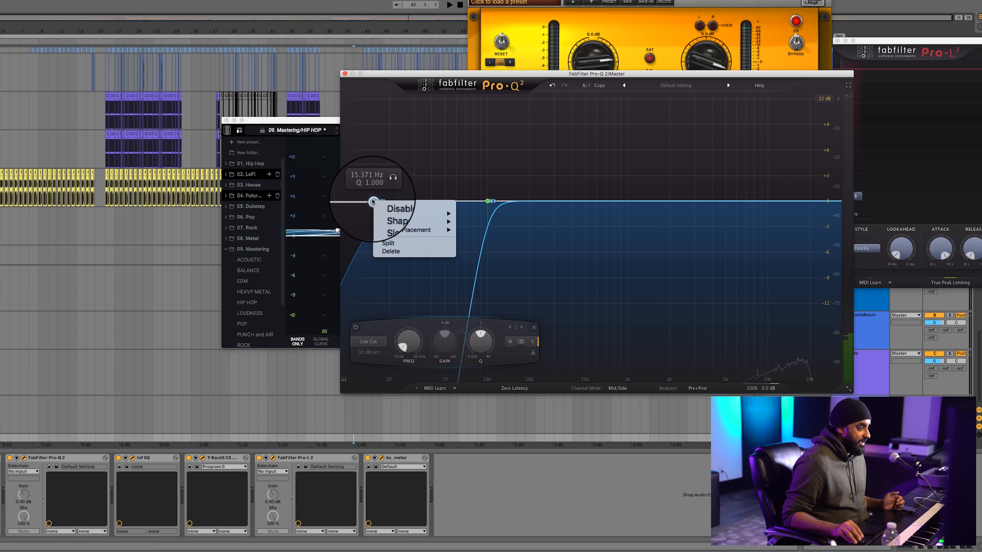
mouse_move(425, 222)
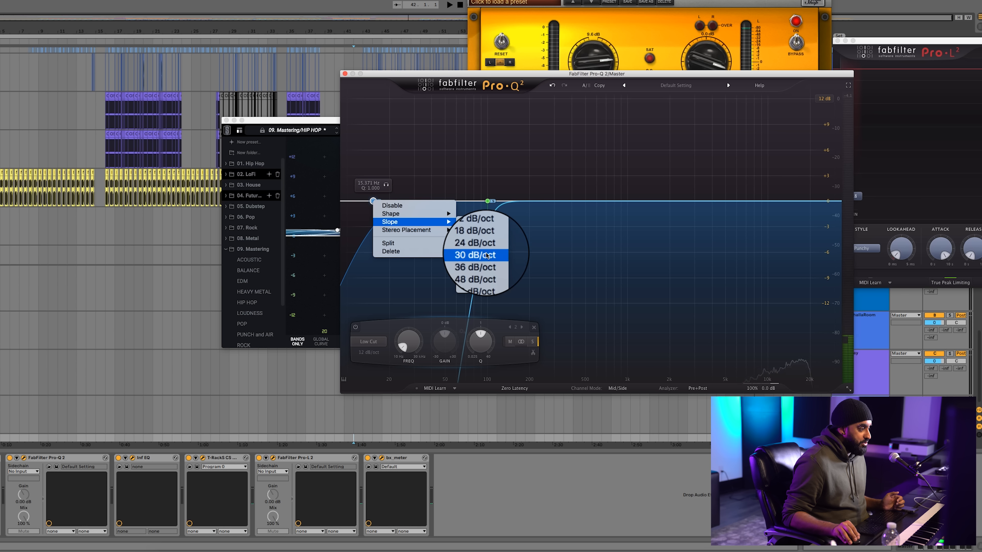
left_click(484, 263)
double_click(369, 183)
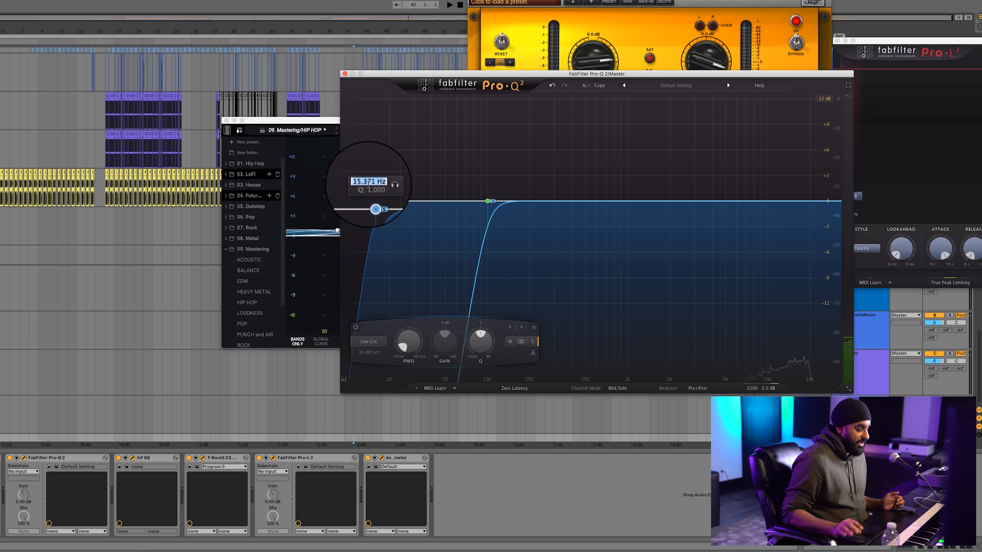
type("100")
key("Return")
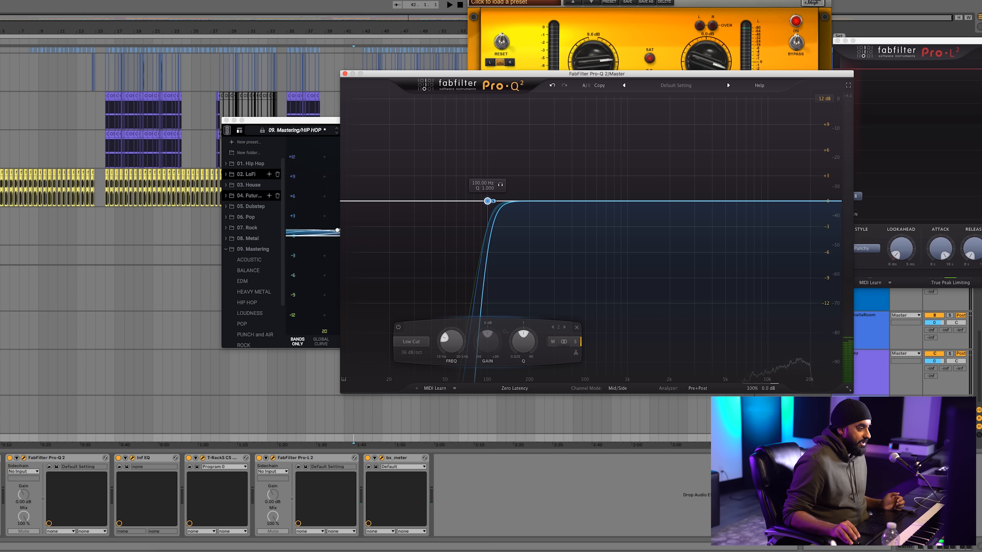
Delete the topmost low-cut band at 100 Hz and close the Mid/Side Pro-Q 2
right_click(488, 202)
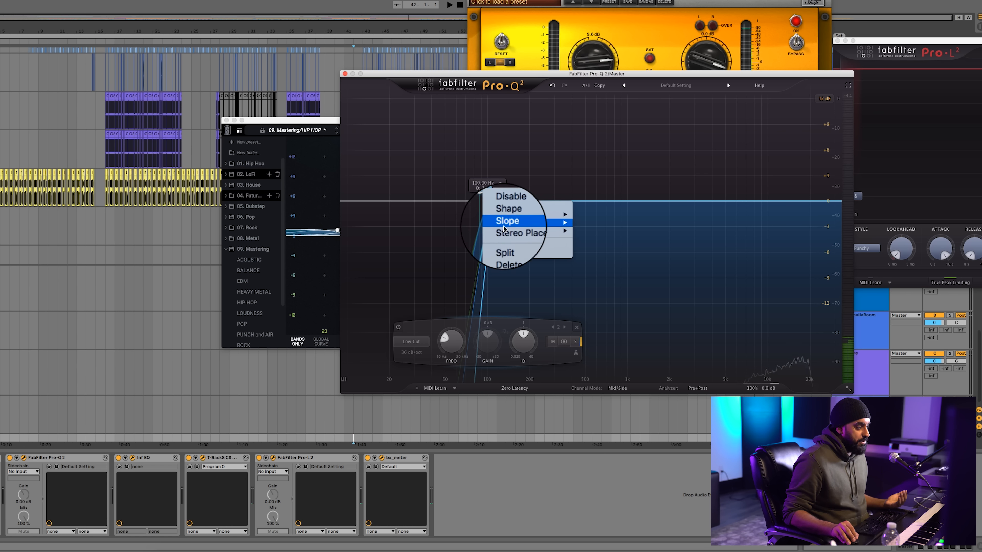
left_click(533, 258)
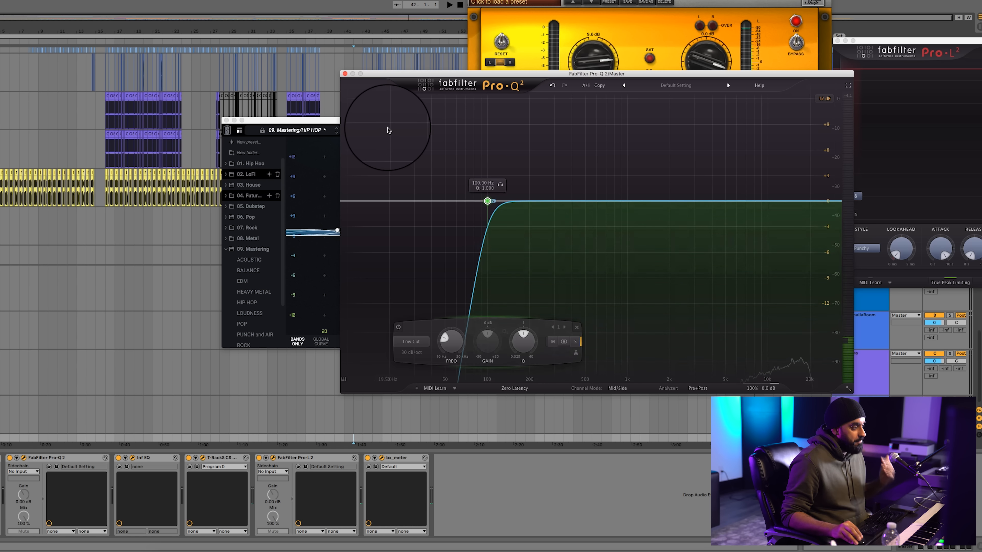
left_click(344, 75)
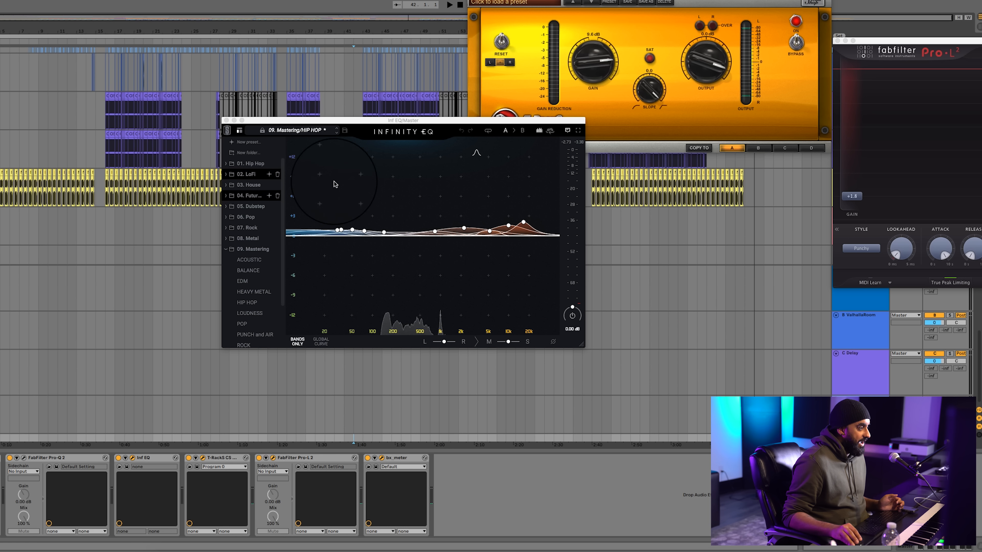
Bring the Infinity EQ into clear view and play the song to watch its spectrum against the boosted bands
left_click_drag(358, 125, 490, 188)
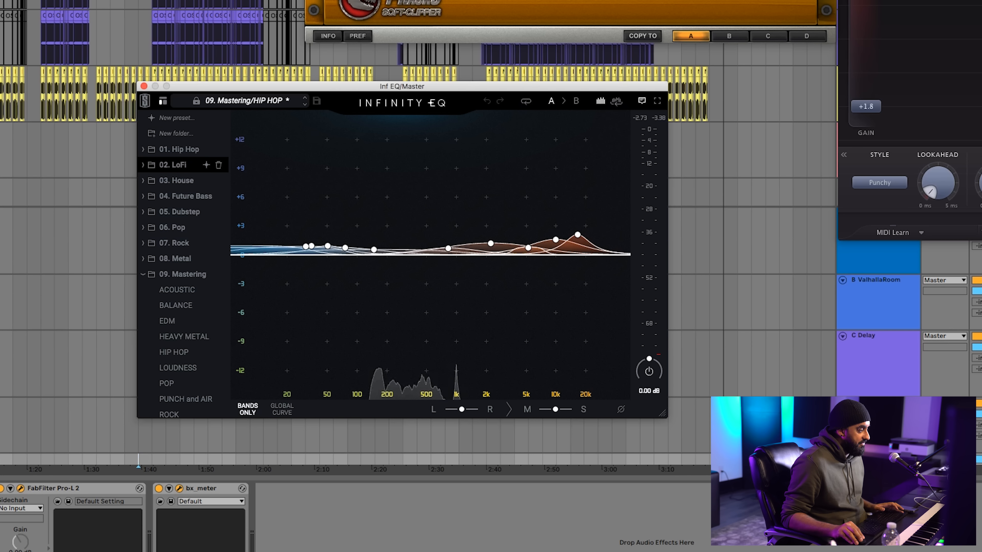
key("super+Tab")
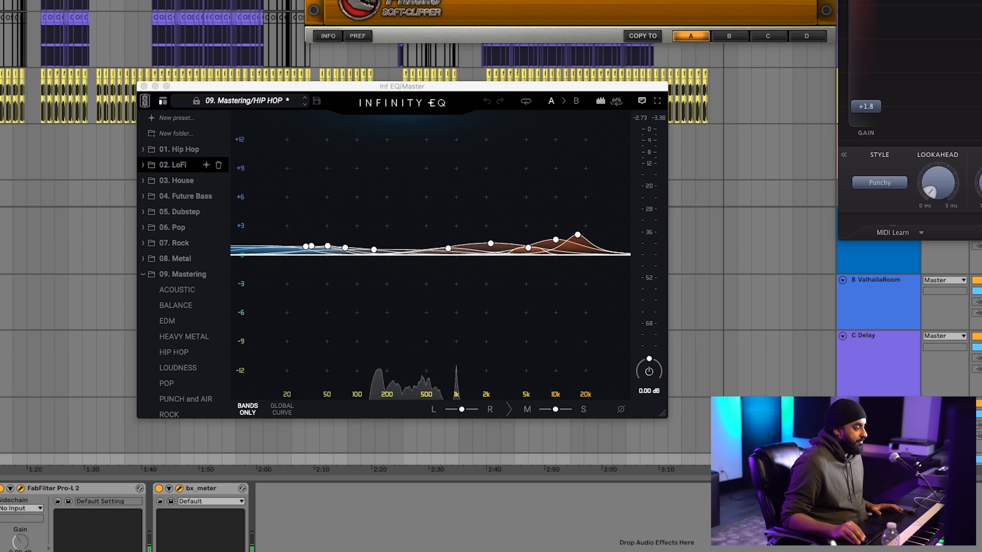
key("space")
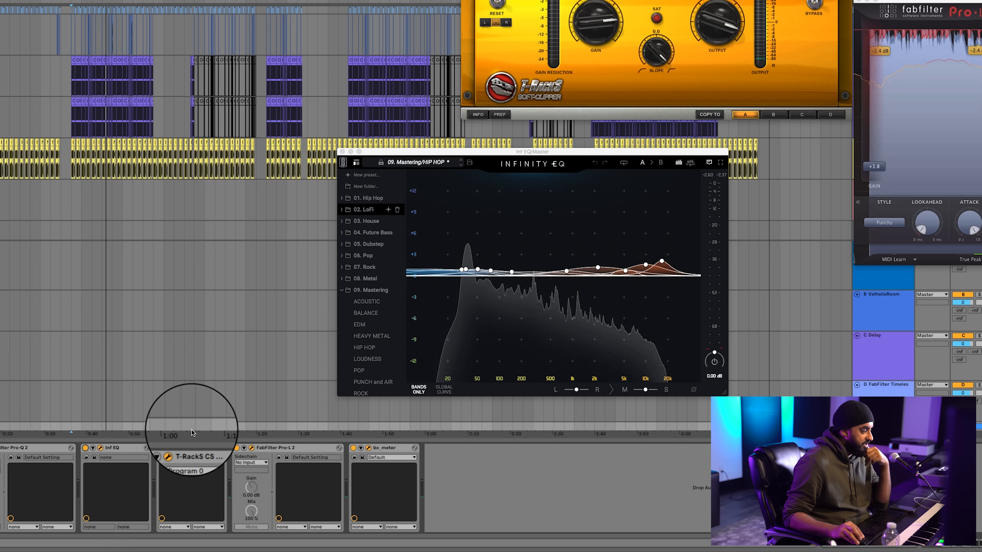
Close the Infinity EQ and lay out the T-RackS Soft-Clipper, Pro-L 2 and bx_meter windows side by side
left_click(342, 151)
left_click_drag(696, 0, 250, 141)
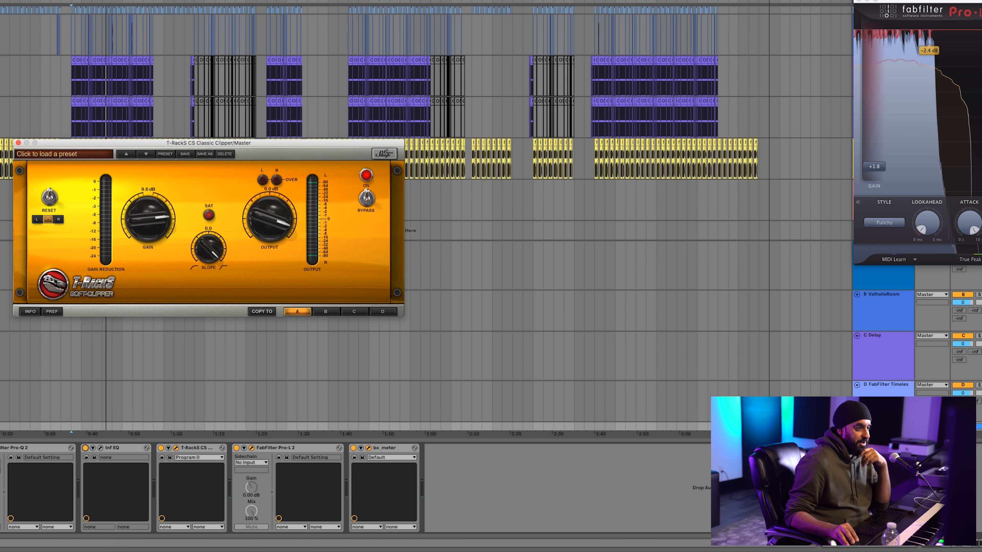
left_click_drag(947, 1, 581, 104)
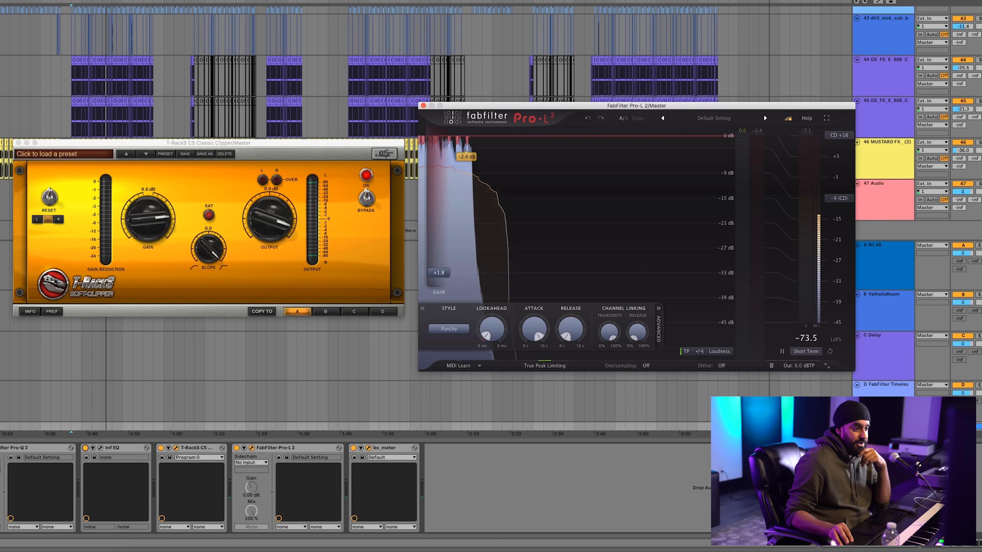
left_click_drag(981, 35, 922, 61)
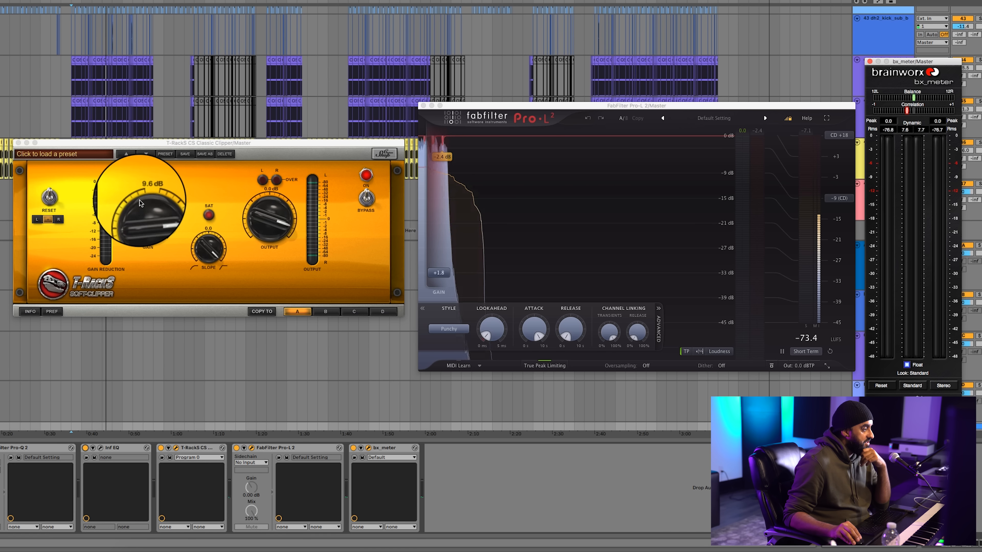
left_click(205, 231)
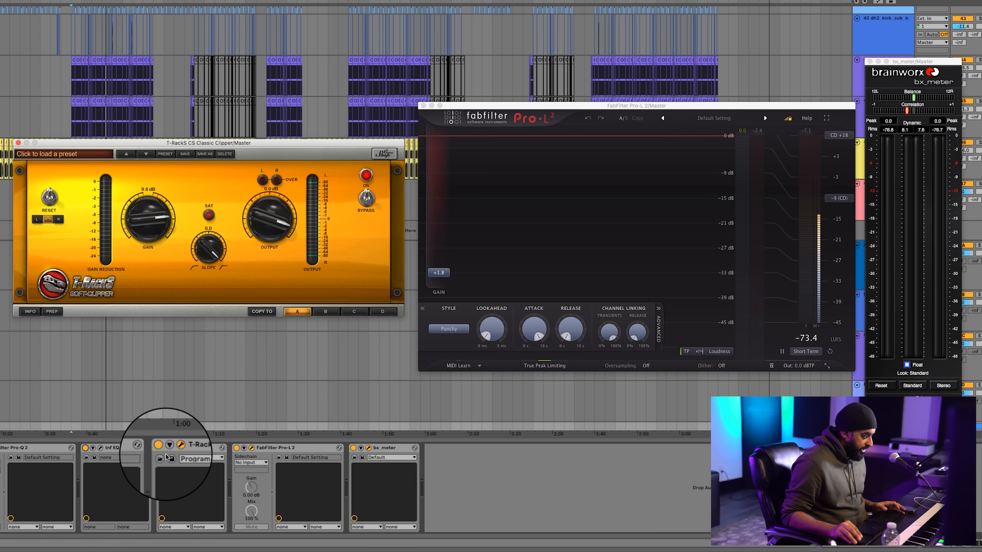
Bypass the T-RackS clipper and Pro-L 2 on the master, and play the song from just before 0:40
left_click(160, 448)
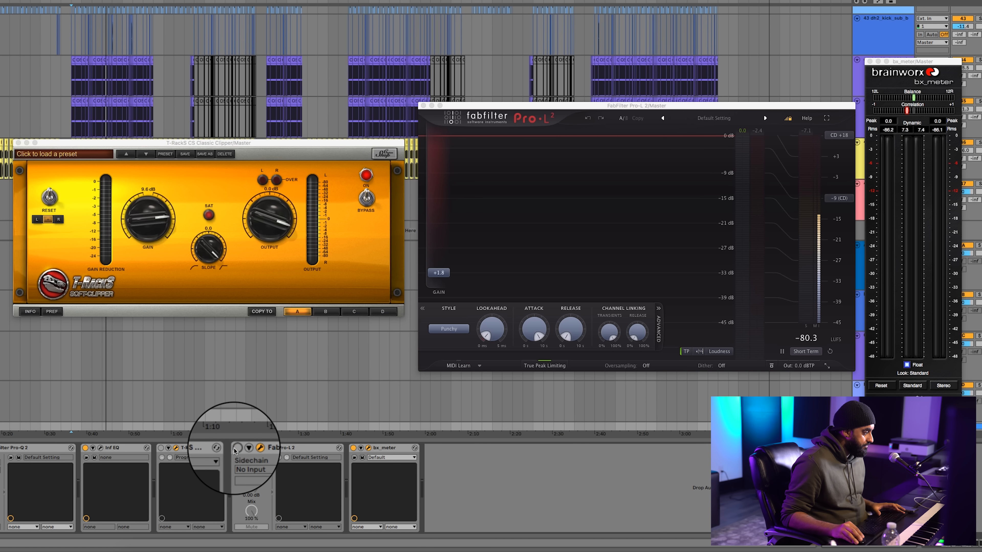
left_click(82, 412)
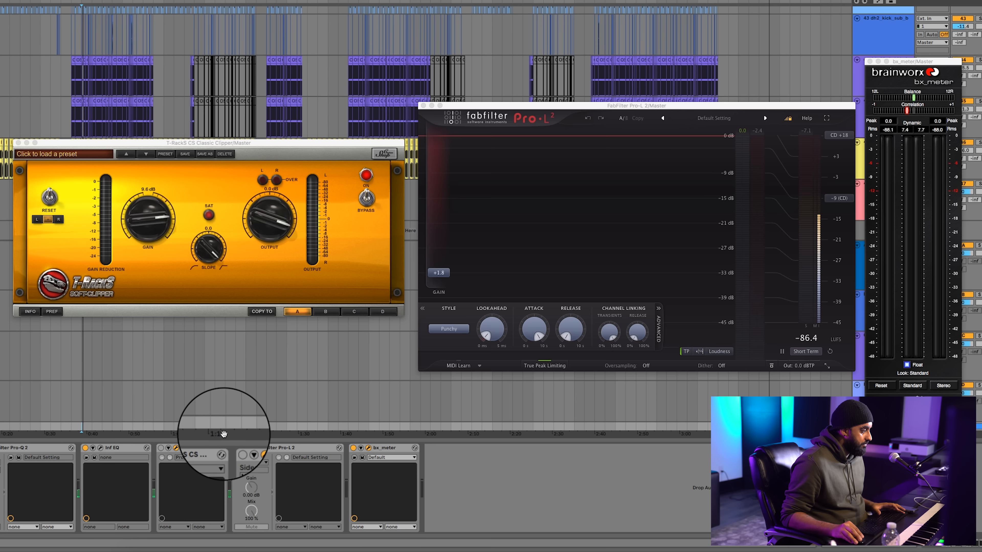
key("space")
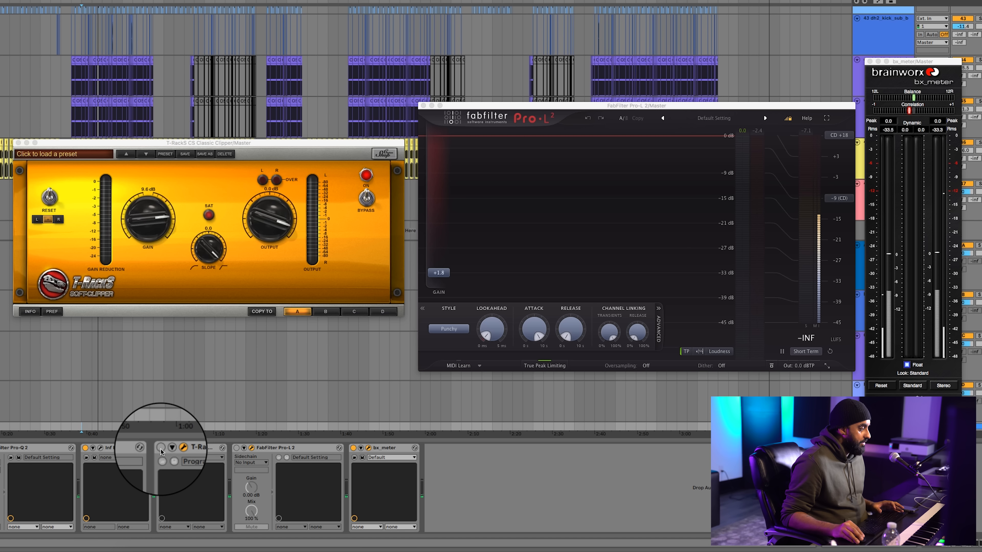
Re-enable the T-RackS clipper, play the song through it, and switch the Pro-L 2 limiter back on
left_click(161, 449)
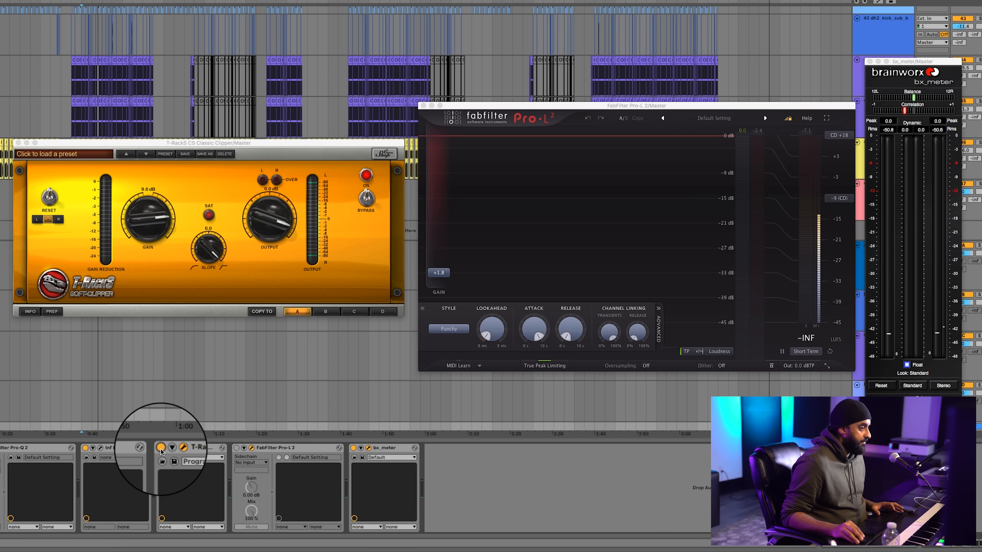
key("space")
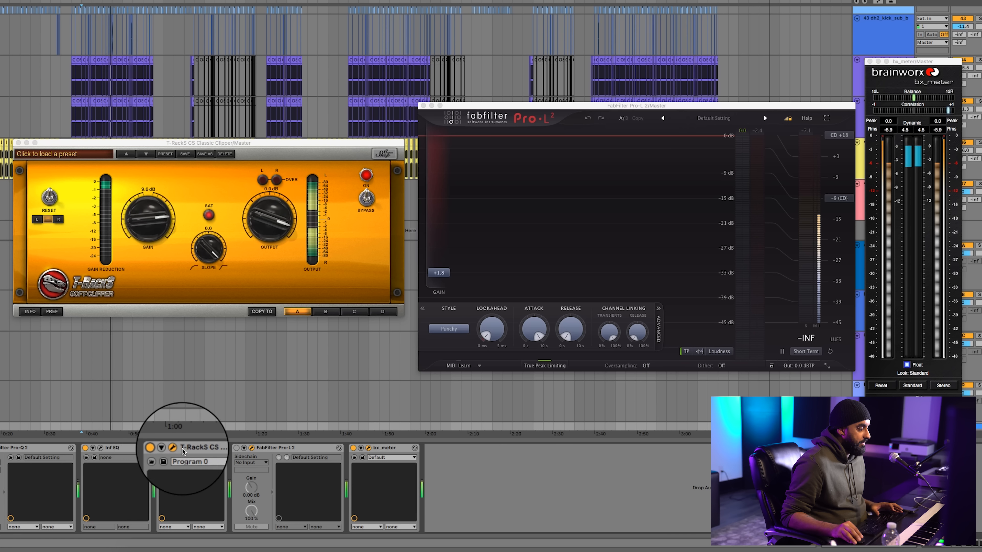
left_click(236, 448)
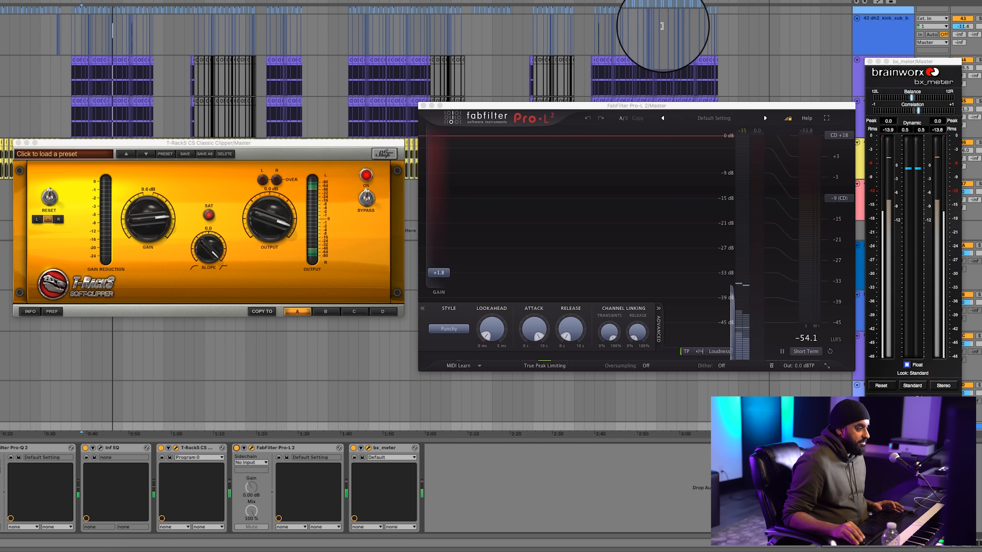
Adjust the Pro-L 2's release and replay the song to check the levels on bx_meter
left_click_drag(613, 105, 601, 102)
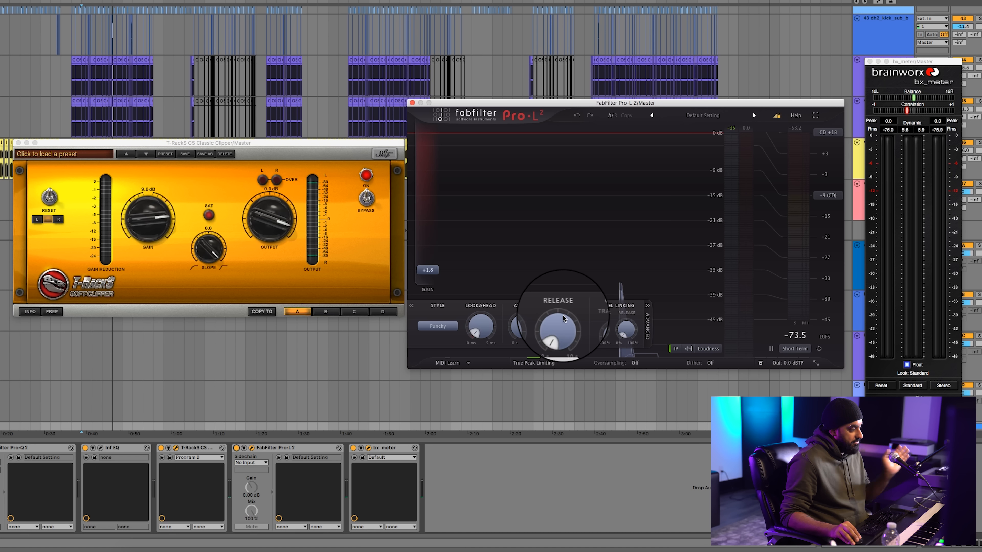
left_click_drag(563, 316, 564, 351)
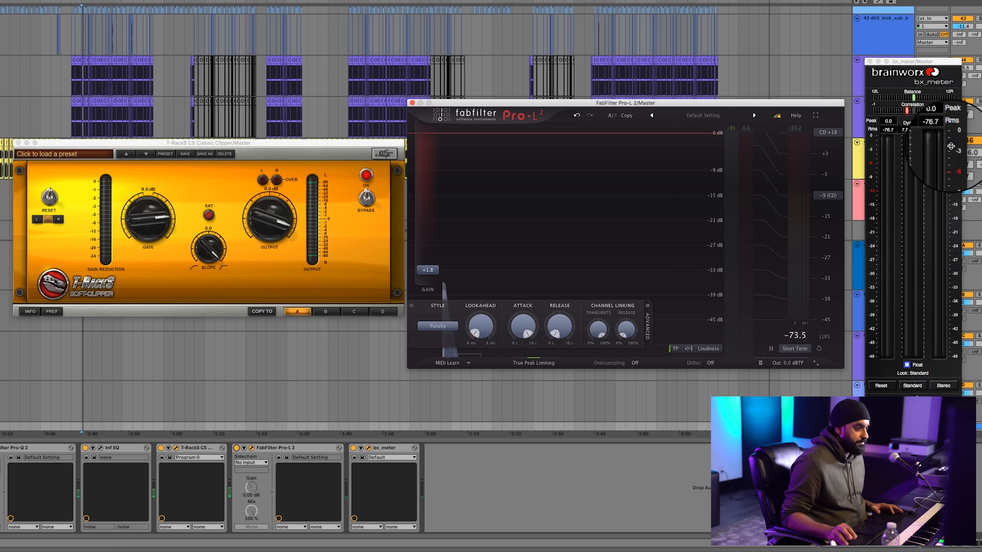
key("space")
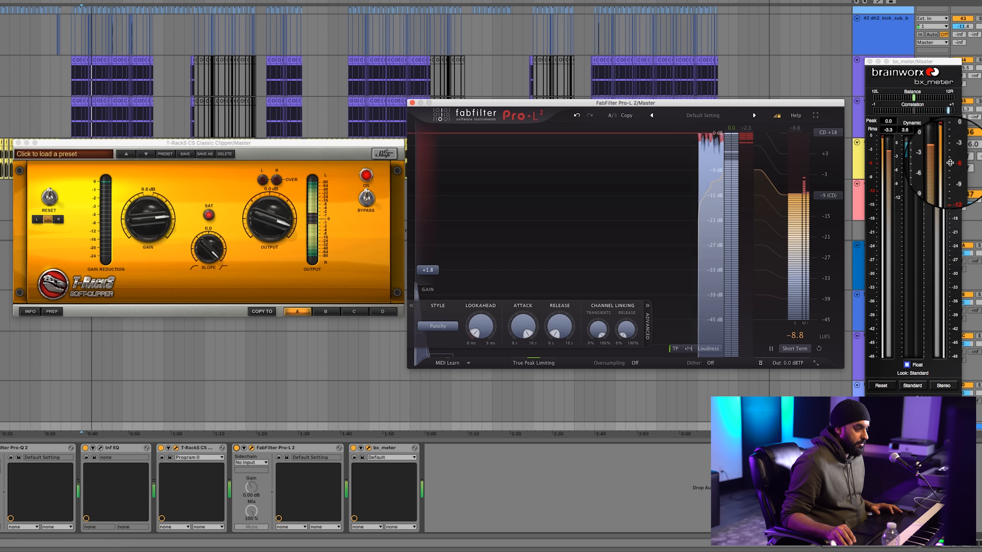